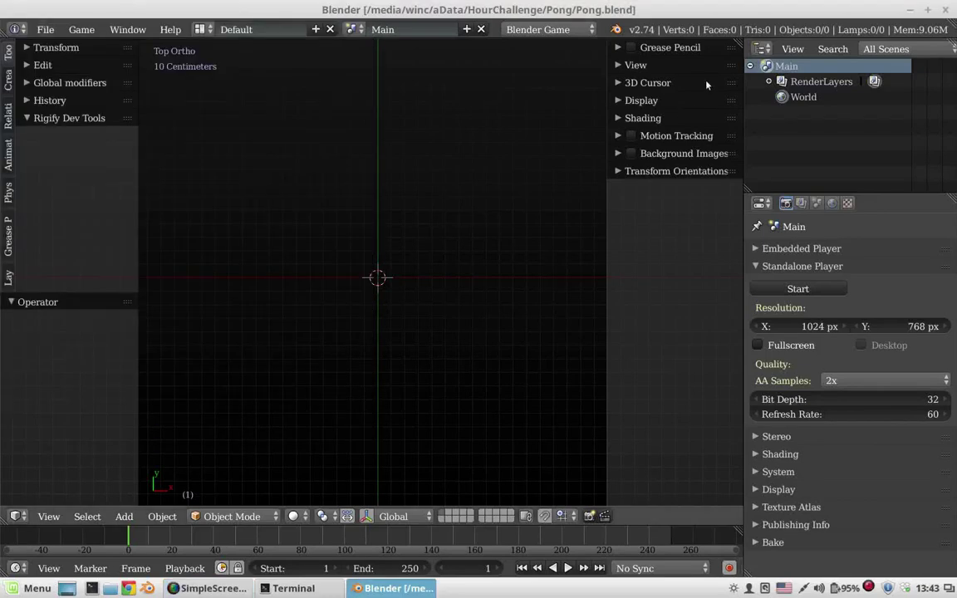
# Step: Open a second Blender window set up as a Text Editor
pyautogui.hotkey('ctrl', 'alt', 'w')
pyautogui.click(15, 534)
pyautogui.click(52, 368)
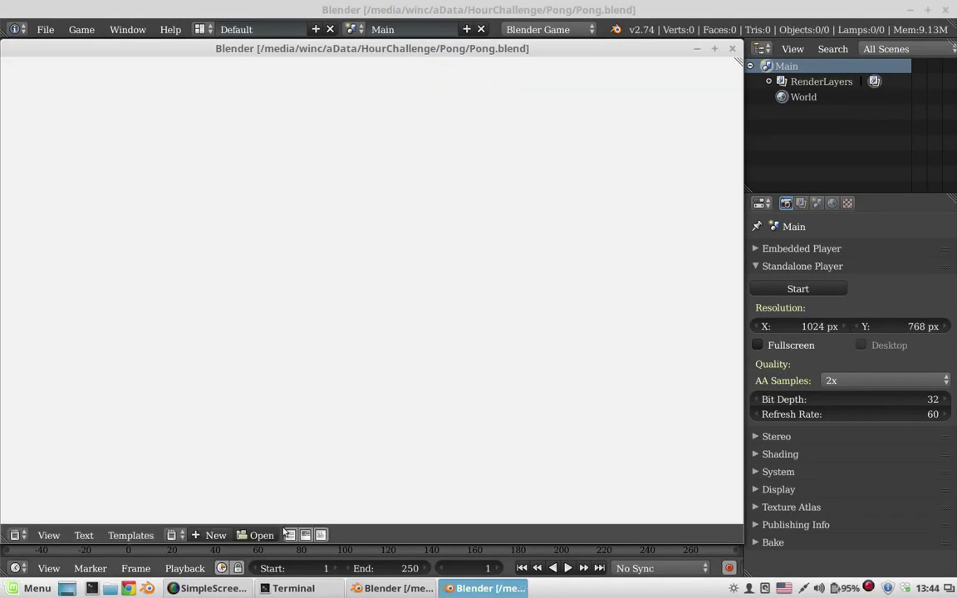
pyautogui.hotkey('alt', 'Tab')
# Step: Add a camera and raise it along the Z axis
pyautogui.hotkey('shift', 'a')
pyautogui.click(352, 277)
pyautogui.moveTo(389, 366); pyautogui.dragTo(419, 253, button='middle')
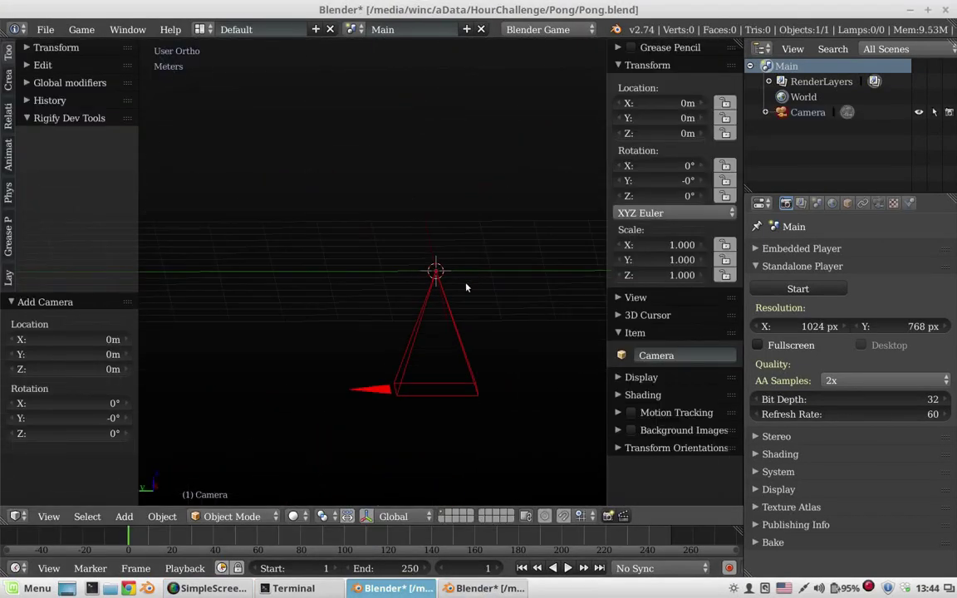
pyautogui.press('g')
pyautogui.press('z')
pyautogui.click(305, 87)
# Step: Switch the camera lens to Orthographic and raise it further on Z
pyautogui.click(878, 203)
pyautogui.click(842, 297)
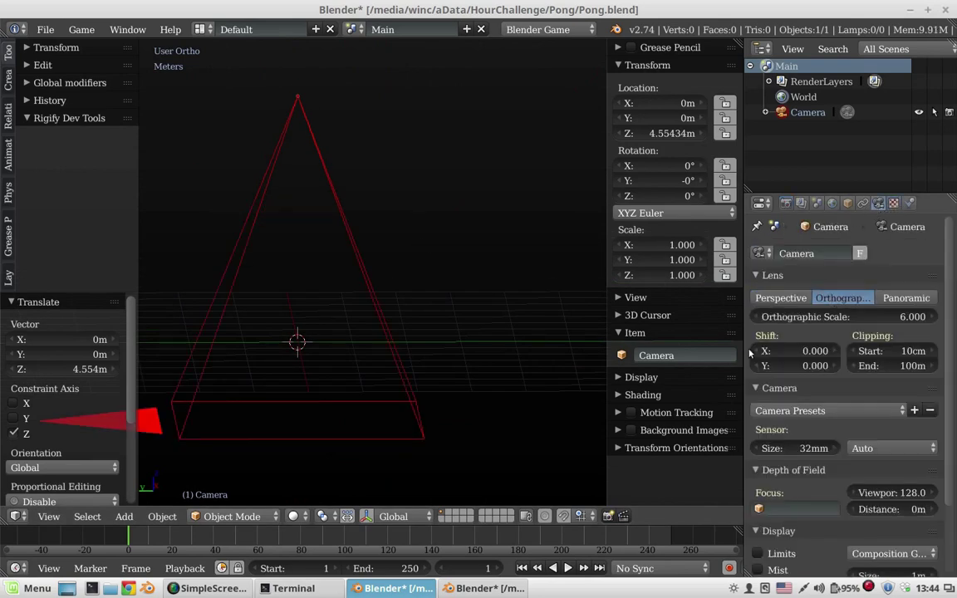
pyautogui.press('g')
pyautogui.press('z')
pyautogui.click(376, 136)
# Step: Look through the camera with the T and N side panels hidden
pyautogui.press('KP_0')
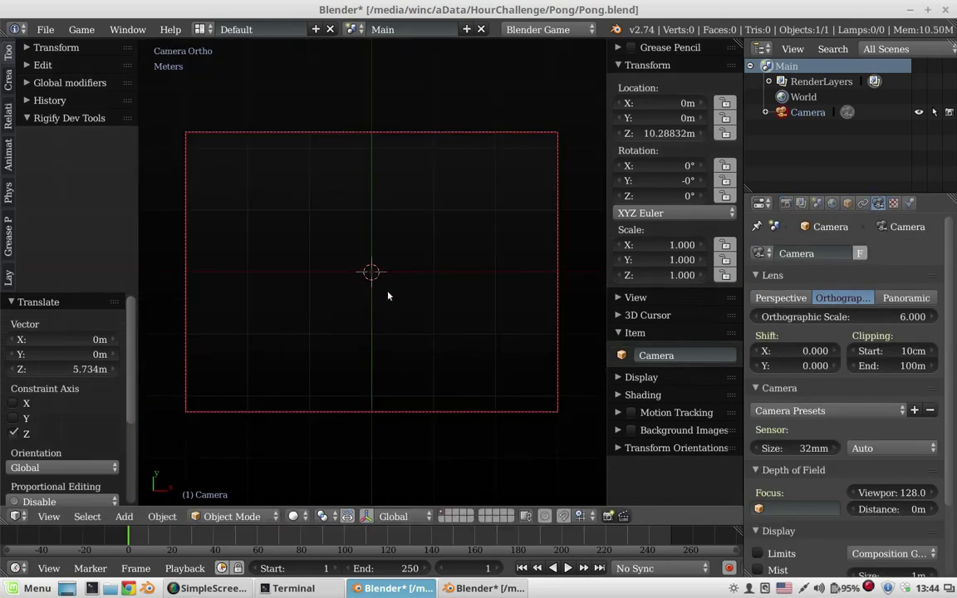
pyautogui.press('t')
pyautogui.press('n')
pyautogui.hotkey('shift', 'a')
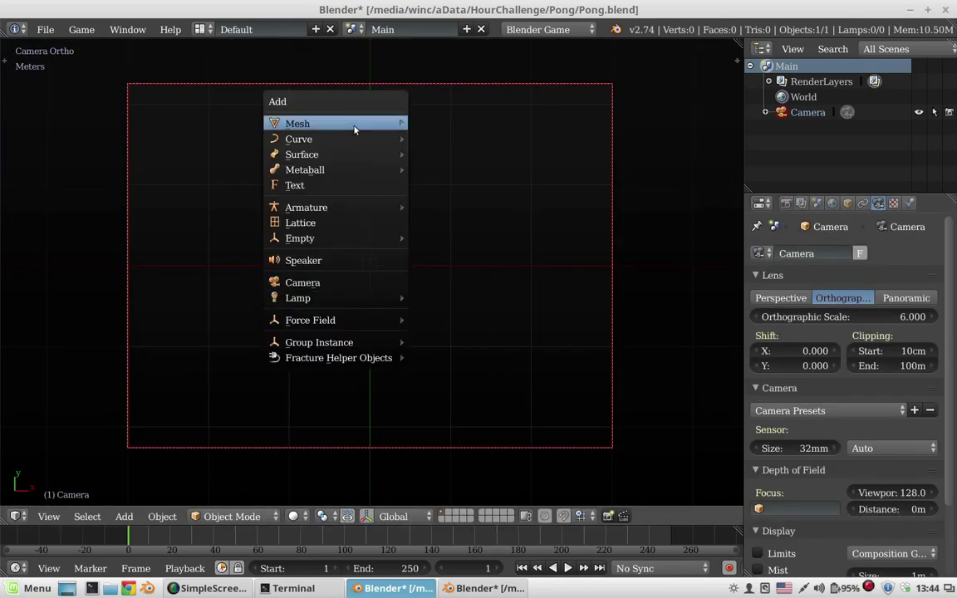
# Step: Add a cube and scale it, excluding Y, into a tall narrow paddle
pyautogui.moveTo(374, 124)
pyautogui.click(449, 139)
pyautogui.press('s')
pyautogui.press('Escape')
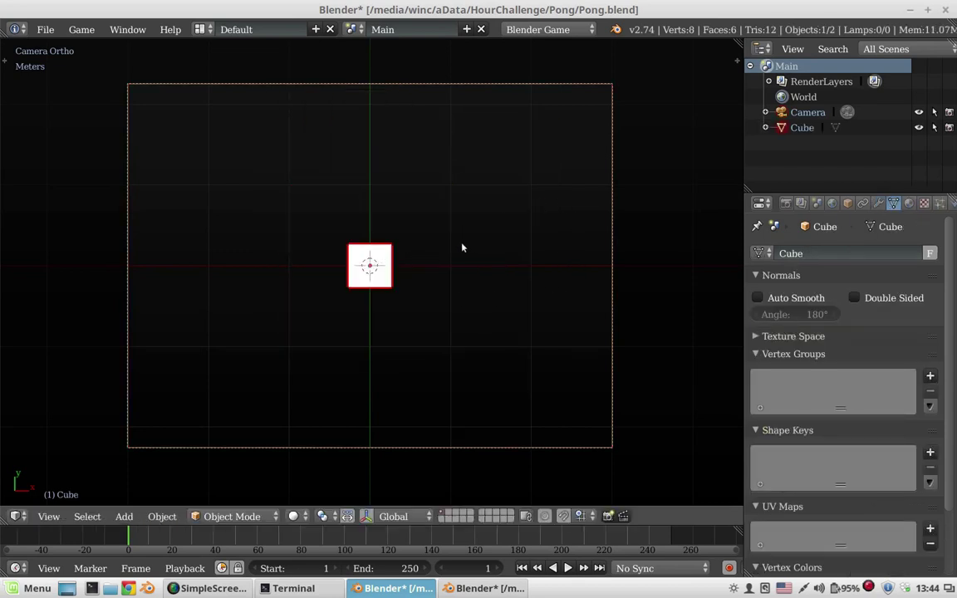
pyautogui.press('s')
pyautogui.hotkey('shift', 'y')
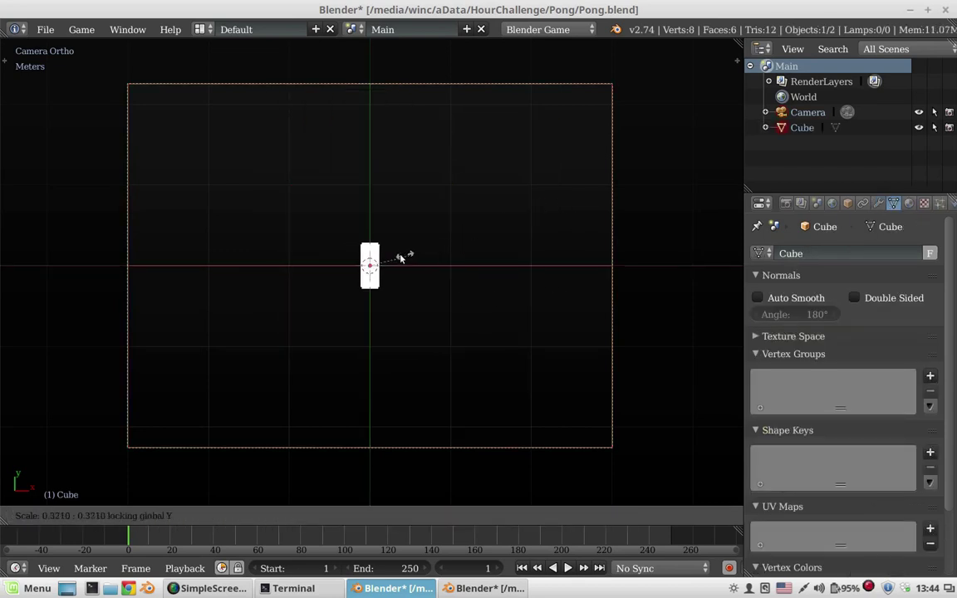
pyautogui.click(395, 260)
# Step: Move the paddle about 2.86 m left on X to the frame edge and name it Player
pyautogui.press('g')
pyautogui.press('x')
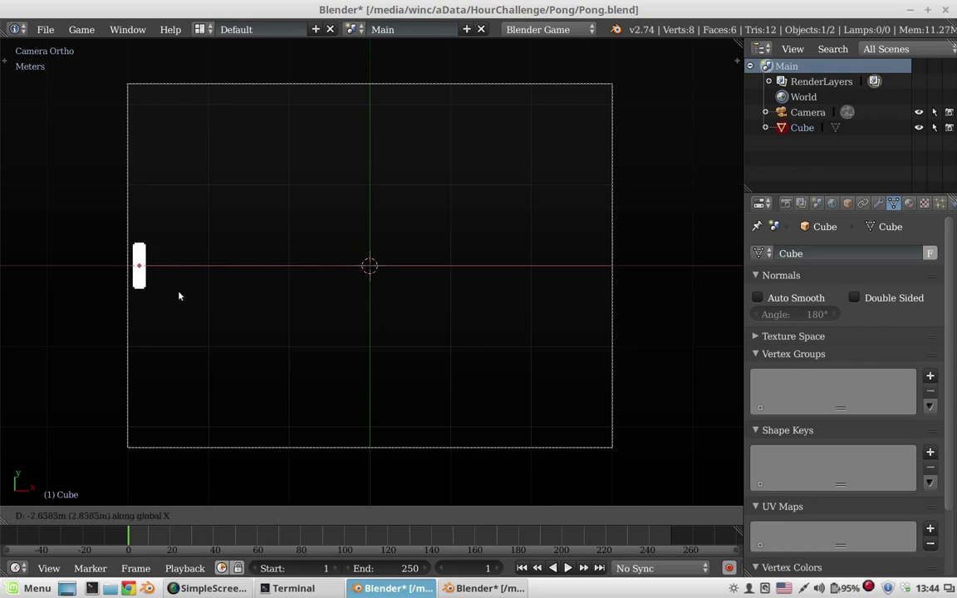
pyautogui.click(179, 295)
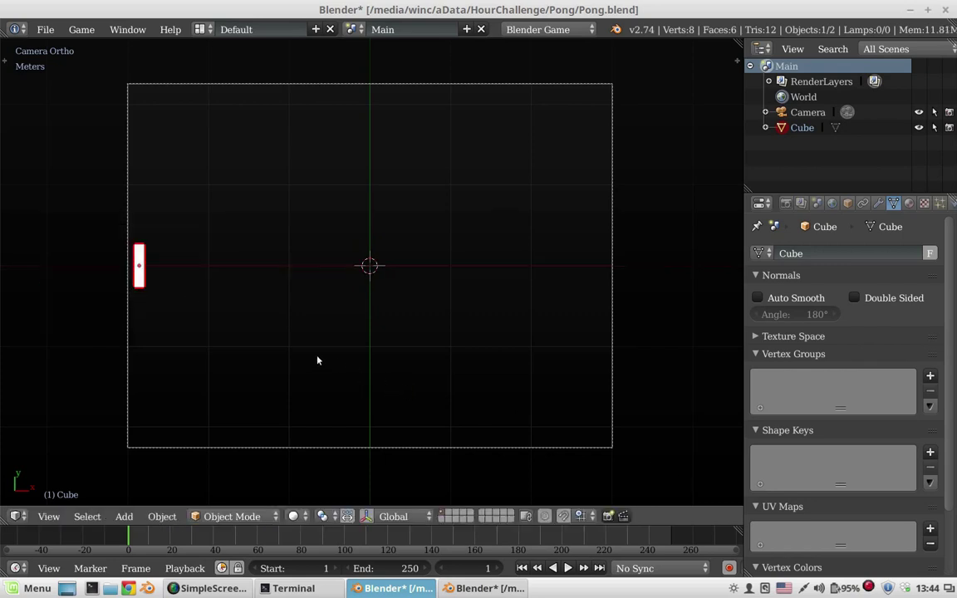
pyautogui.doubleClick(801, 127)
pyautogui.write('Player')
pyautogui.press('Return')
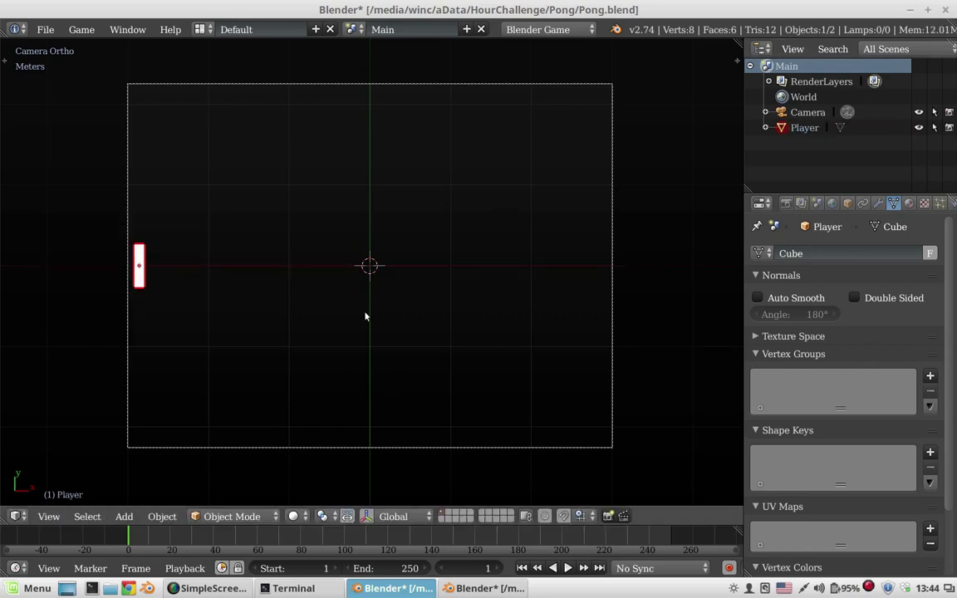
# Step: Set the world horizon colour to dark blue and gravity to 0
pyautogui.press('p')
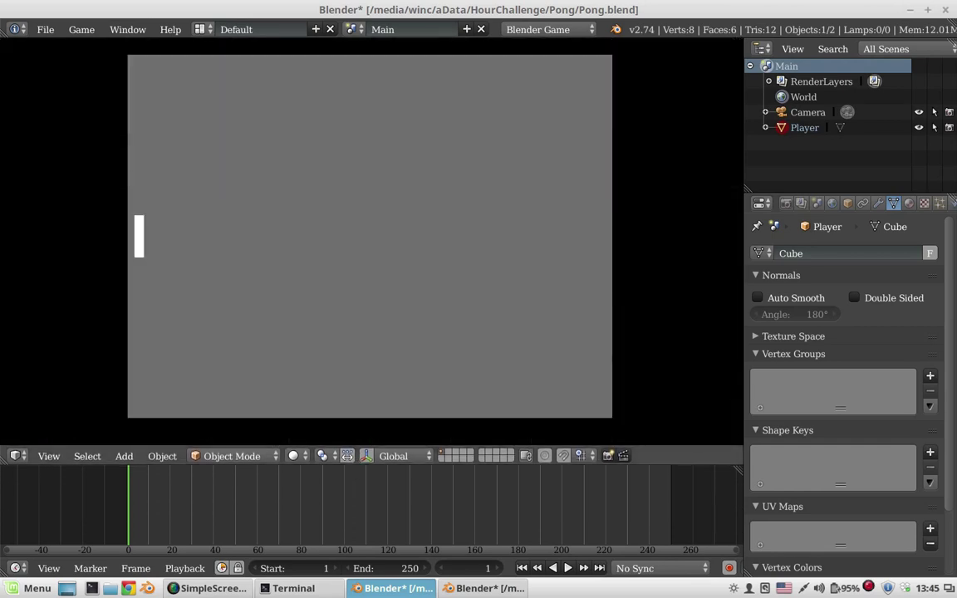
pyautogui.press('Escape')
pyautogui.click(832, 203)
pyautogui.click(795, 311)
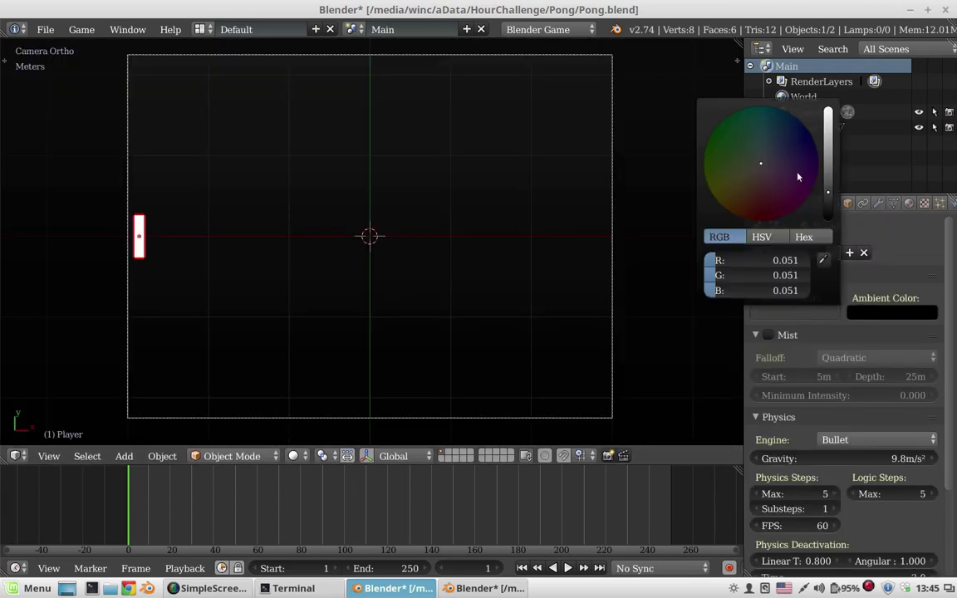
pyautogui.scroll(-2, 788, 143)
pyautogui.scroll(-2, 887, 446)
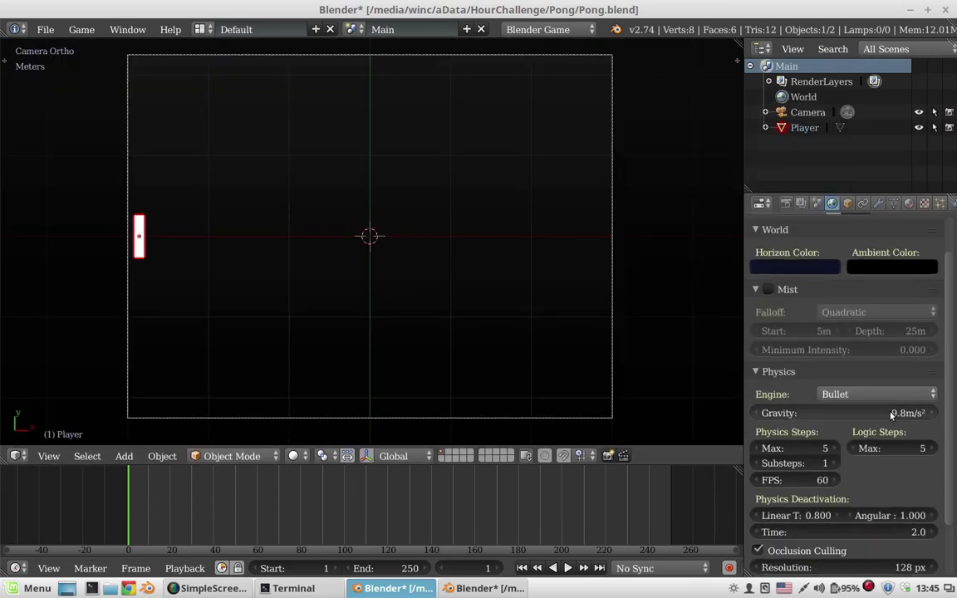
pyautogui.press('BackSpace')
pyautogui.scroll(2, 755, 422)
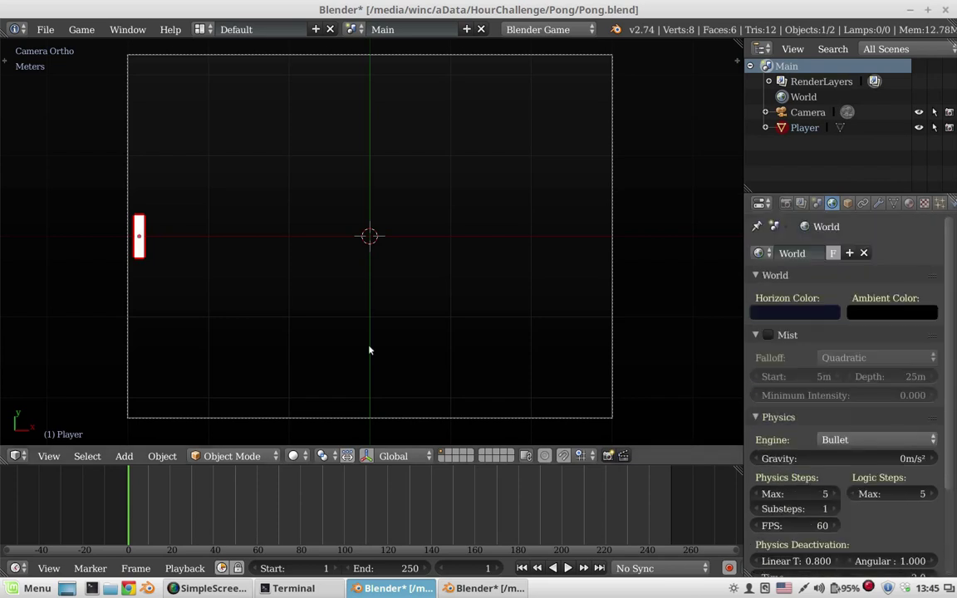
# Step: Test-run the game and switch the viewport to wireframe display
pyautogui.press('p')
pyautogui.press('Escape')
pyautogui.click(292, 455)
pyautogui.click(317, 420)
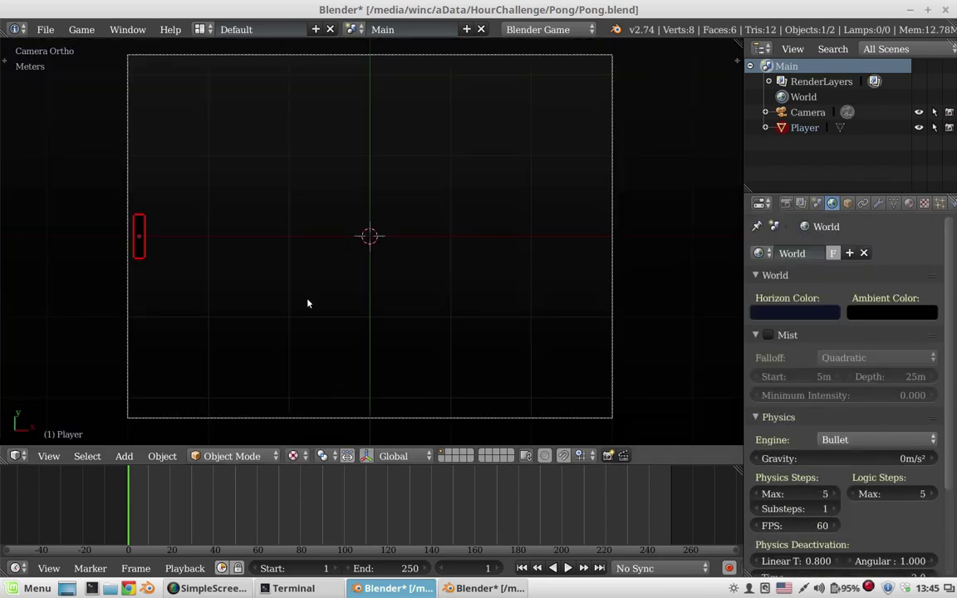
pyautogui.press('p')
pyautogui.press('Escape')
# Step: Give Player a new shadeless material named Players
pyautogui.click(909, 203)
pyautogui.click(827, 302)
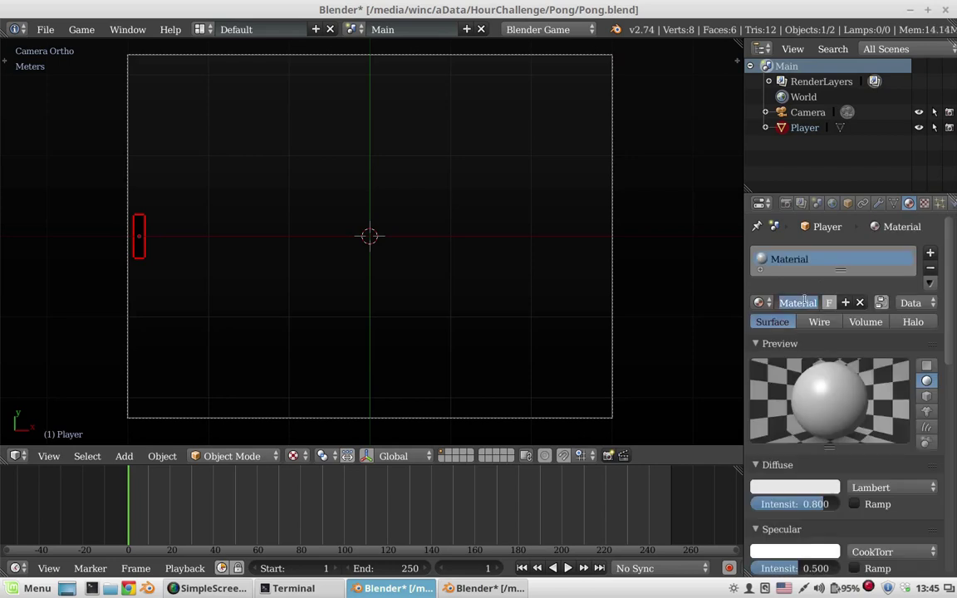
pyautogui.write('Players')
pyautogui.press('Return')
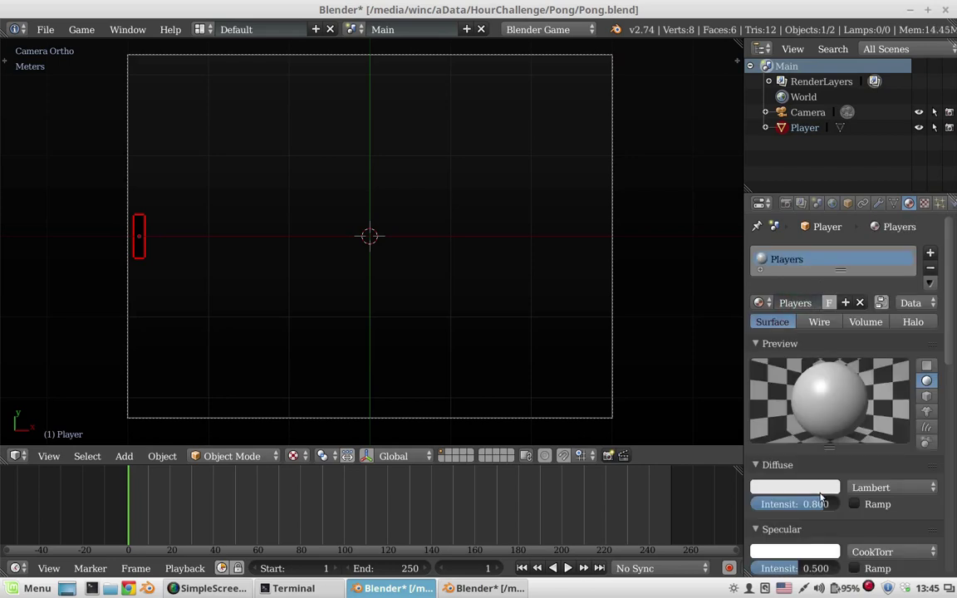
pyautogui.scroll(-2, 853, 481)
pyautogui.scroll(-1, 853, 481)
pyautogui.click(855, 540)
# Step: Turn off Traceable for the Players material and review its Shadow settings
pyautogui.press('p')
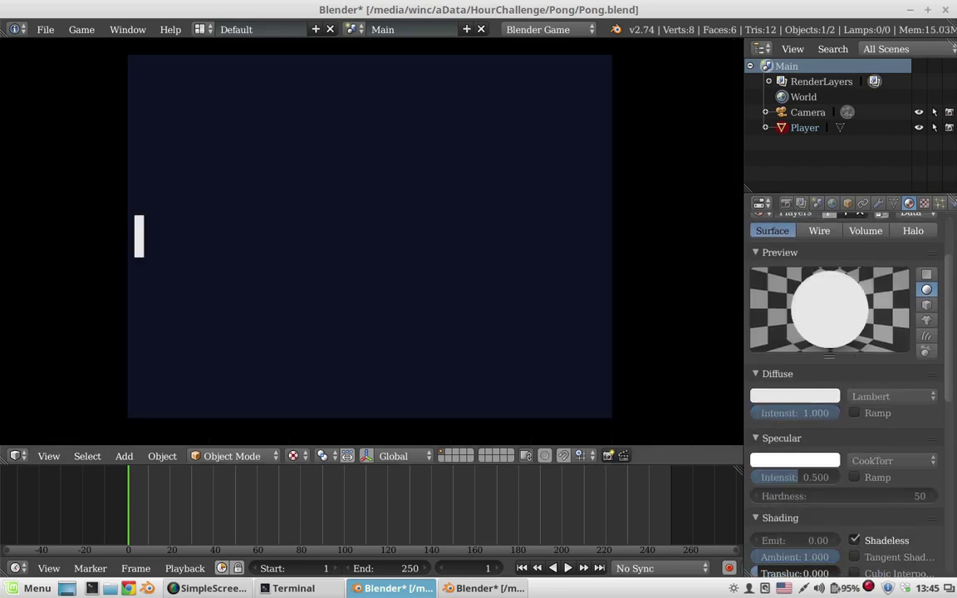
pyautogui.press('Escape')
pyautogui.scroll(-3, 838, 499)
pyautogui.scroll(-4, 838, 499)
pyautogui.scroll(-1, 837, 499)
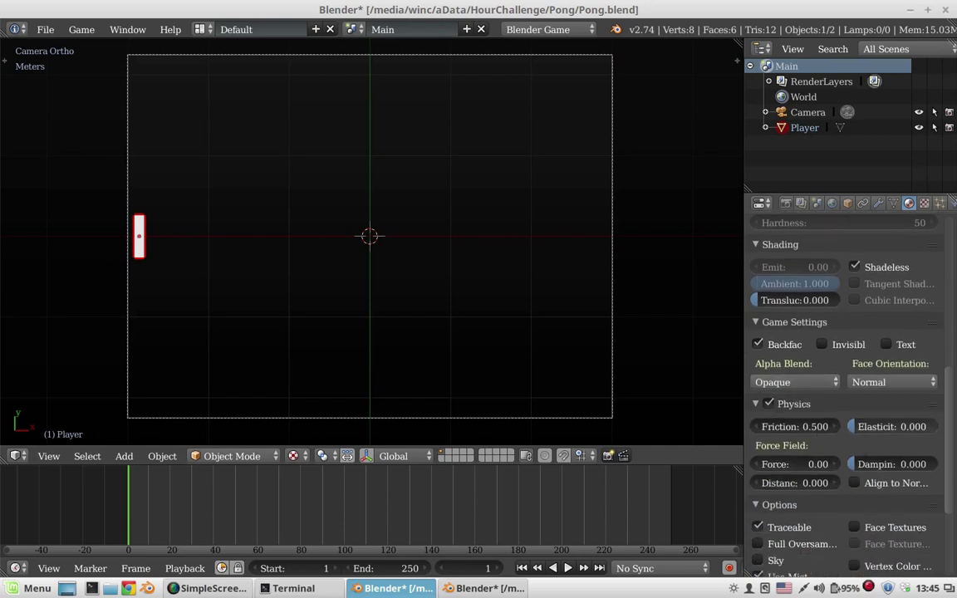
pyautogui.scroll(-2, 831, 498)
pyautogui.click(758, 458)
pyautogui.scroll(-2, 783, 482)
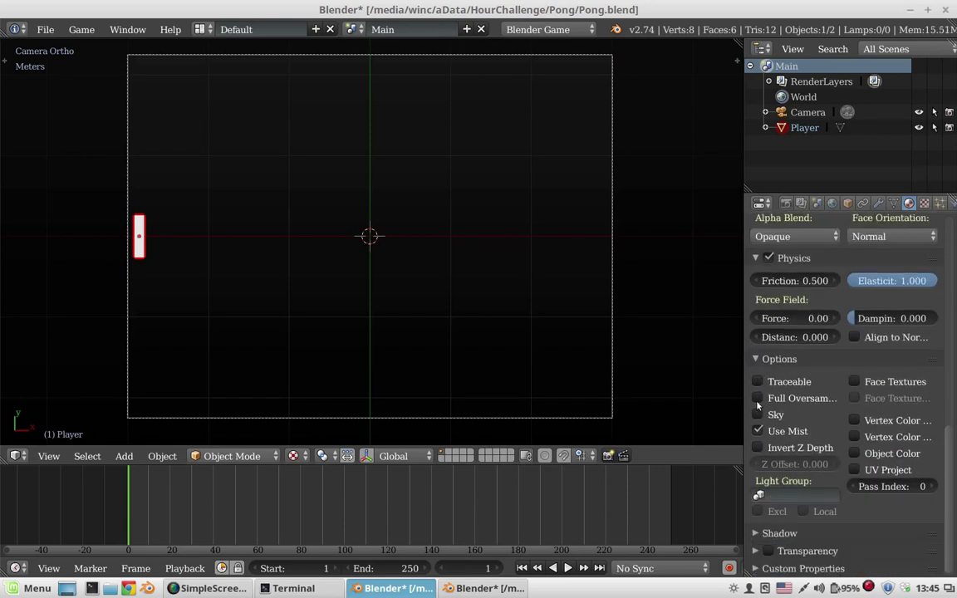
pyautogui.click(758, 359)
pyautogui.click(757, 377)
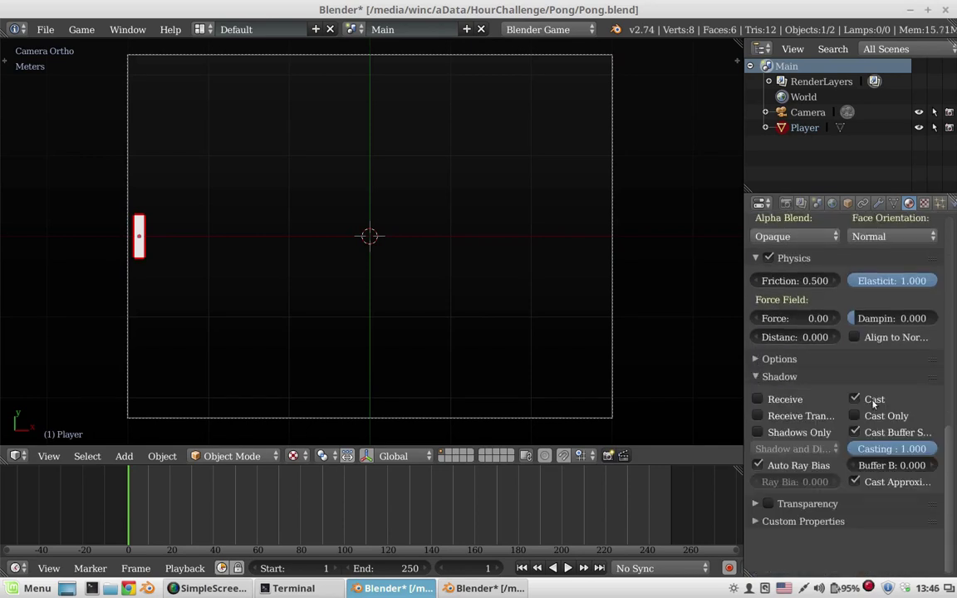
pyautogui.click(758, 376)
# Step: Inspect the render Shading settings
pyautogui.scroll(10, 839, 374)
pyautogui.click(786, 204)
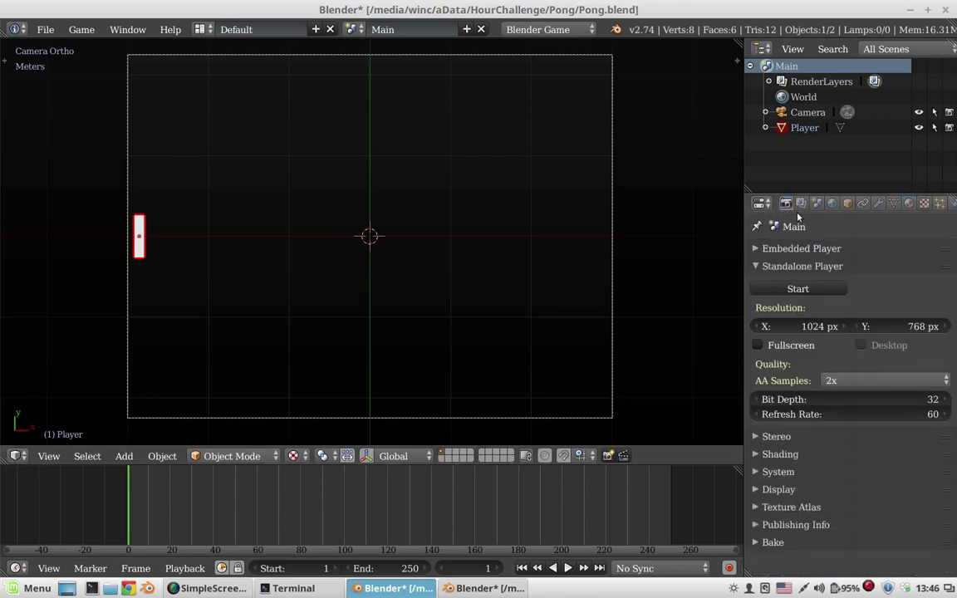
pyautogui.click(780, 454)
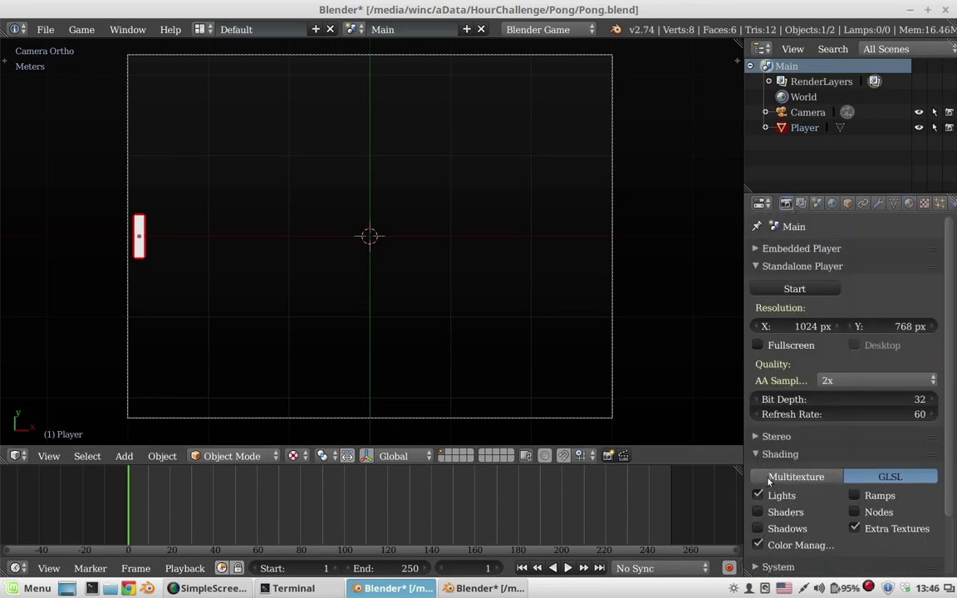
pyautogui.click(773, 455)
# Step: Turn the enlarged bottom area into the Logic Editor and add a game property named speed
pyautogui.moveTo(257, 464); pyautogui.dragTo(273, 402)
pyautogui.click(18, 568)
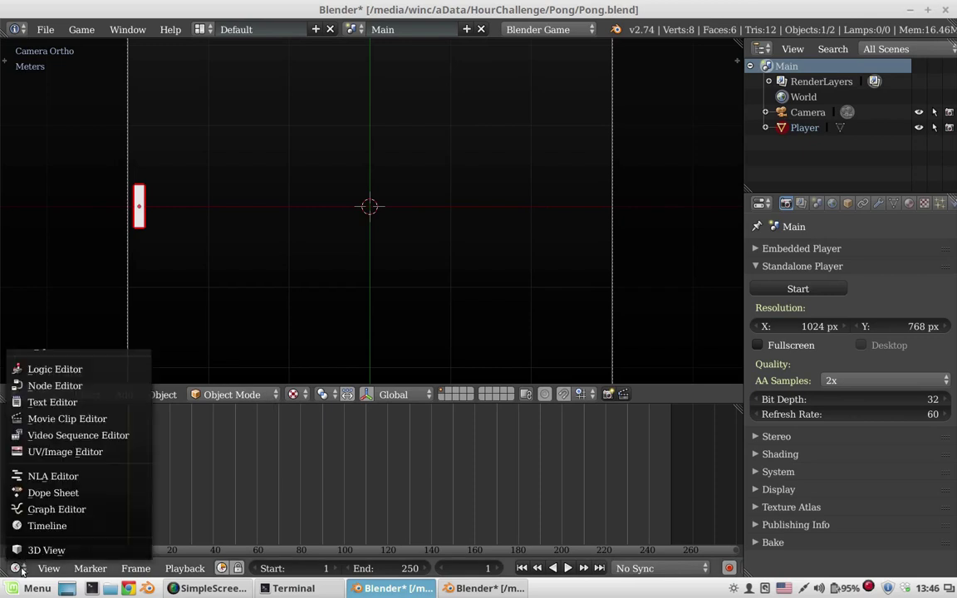
pyautogui.click(54, 368)
pyautogui.click(624, 435)
pyautogui.click(524, 460)
pyautogui.write('speed')
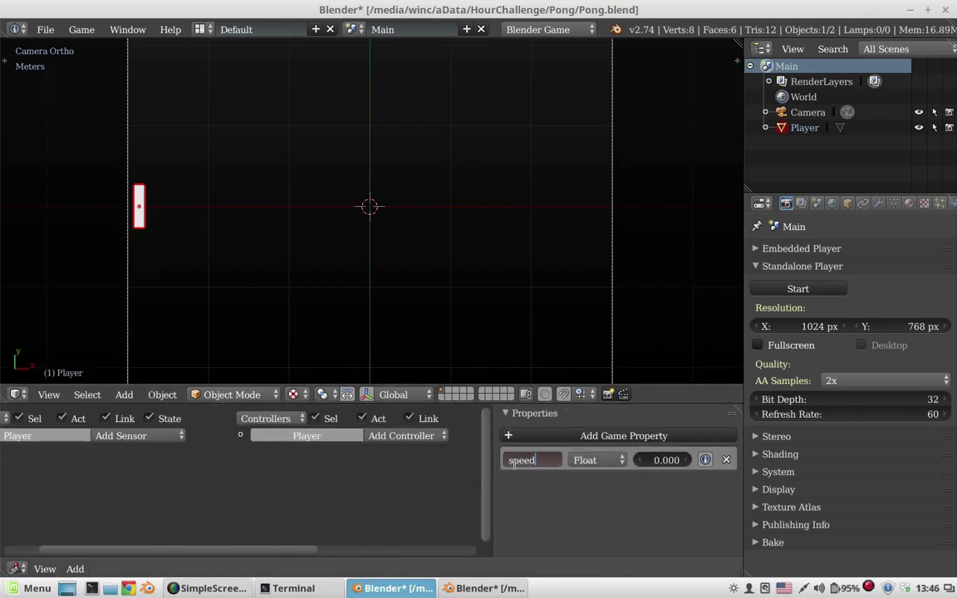
# Step: Add an Always sensor named Update to Player
pyautogui.hscroll(-2, 191, 469)
pyautogui.click(670, 464)
pyautogui.write('0.900')
pyautogui.click(183, 435)
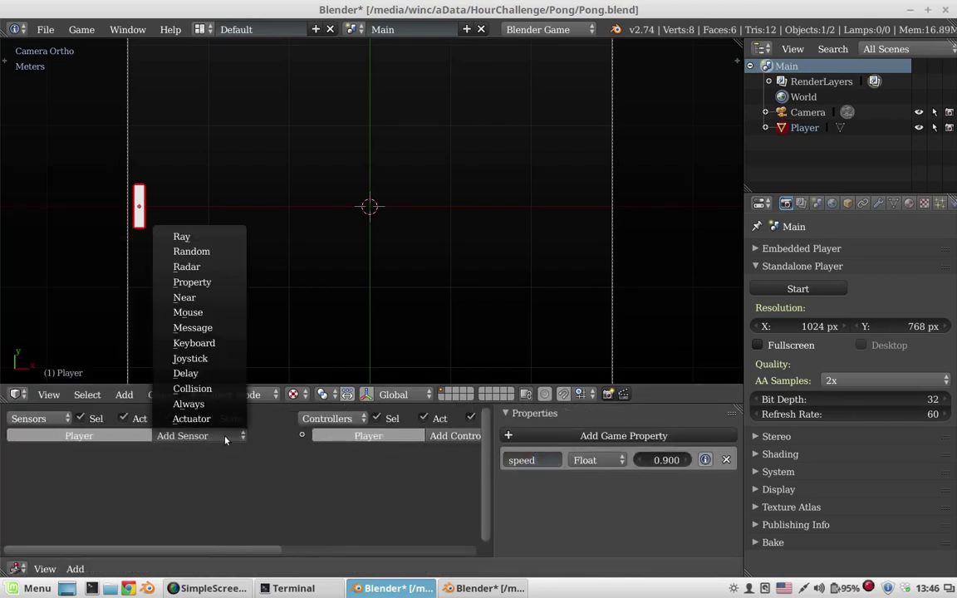
pyautogui.click(192, 401)
pyautogui.click(133, 463)
pyautogui.write('Update')
pyautogui.press('Return')
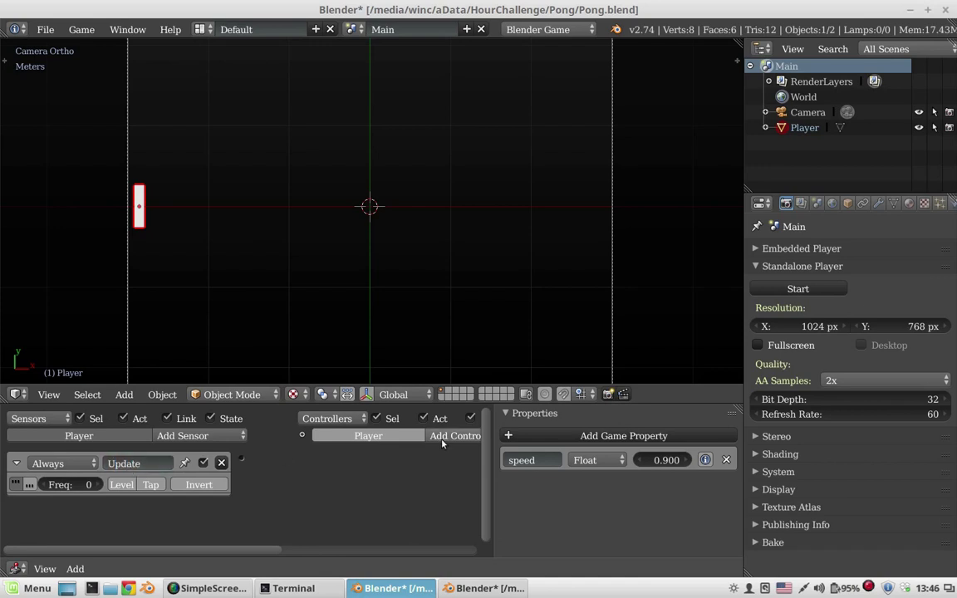
# Step: Add a Python controller linked to Update and set it to Module mode
pyautogui.click(456, 436)
pyautogui.click(419, 507)
pyautogui.moveTo(241, 457); pyautogui.dragTo(303, 457)
pyautogui.click(336, 485)
pyautogui.click(337, 452)
pyautogui.click(375, 485)
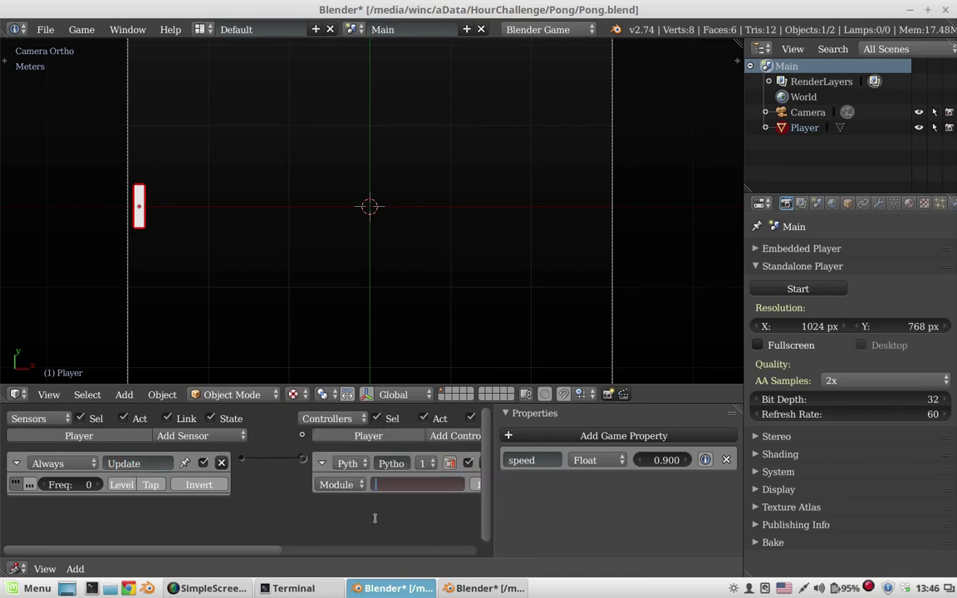
# Step: Set the controller module to player.main and create a text block named player.py
pyautogui.write('player')
pyautogui.write('.main')
pyautogui.click(485, 589)
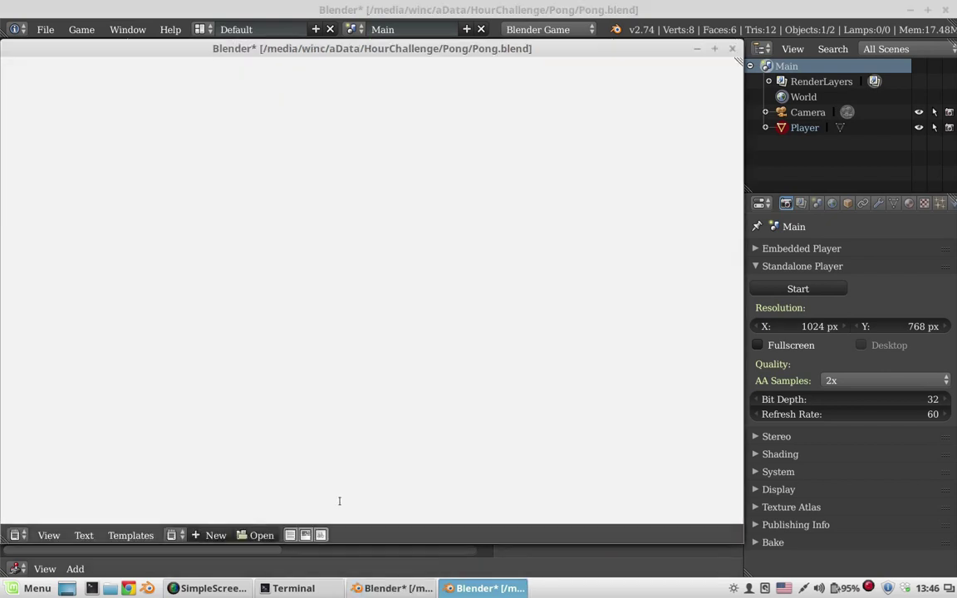
pyautogui.click(222, 535)
pyautogui.click(314, 535)
pyautogui.write('player.py')
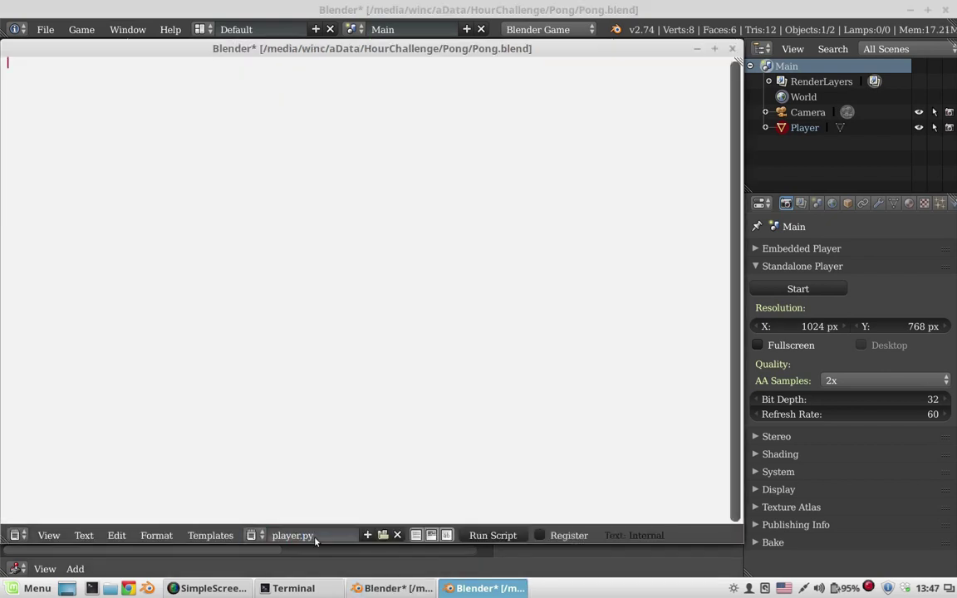
pyautogui.press('Return')
# Step: Write the bge logic and mathutils imports, def main():, and topPos = mathutils.Vector(())
pyautogui.write('from')
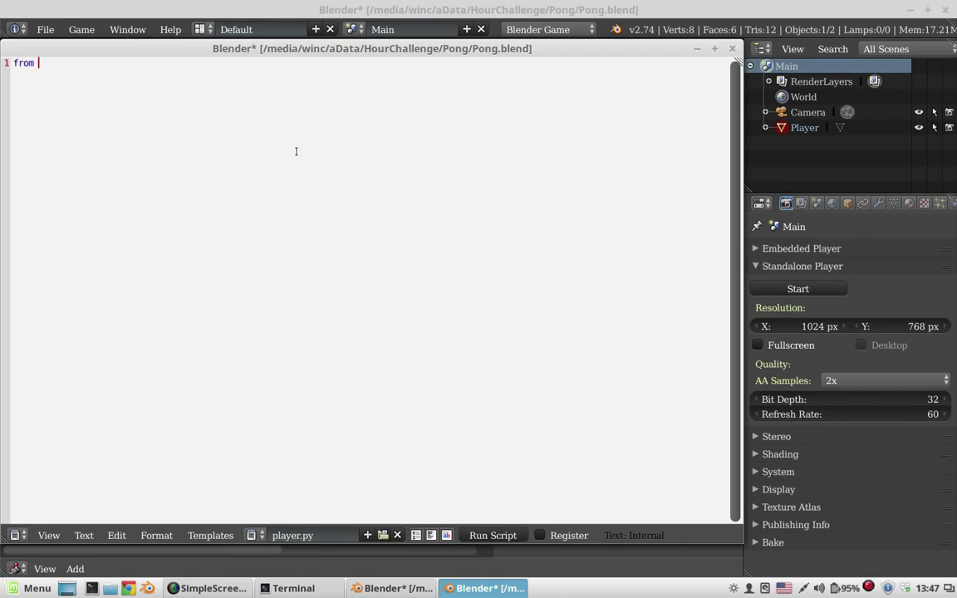
pyautogui.write(' bge import logic as l')
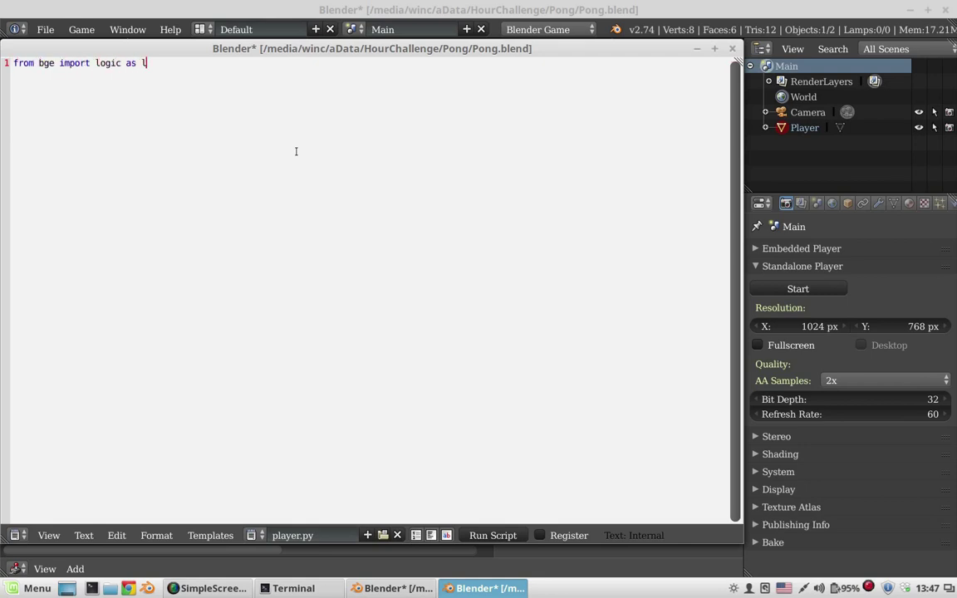
pyautogui.press('Return')
pyautogui.write('import ')
pyautogui.write('mathutils')
pyautogui.press('Return')
pyautogui.press('Return')
pyautogui.write('def main')
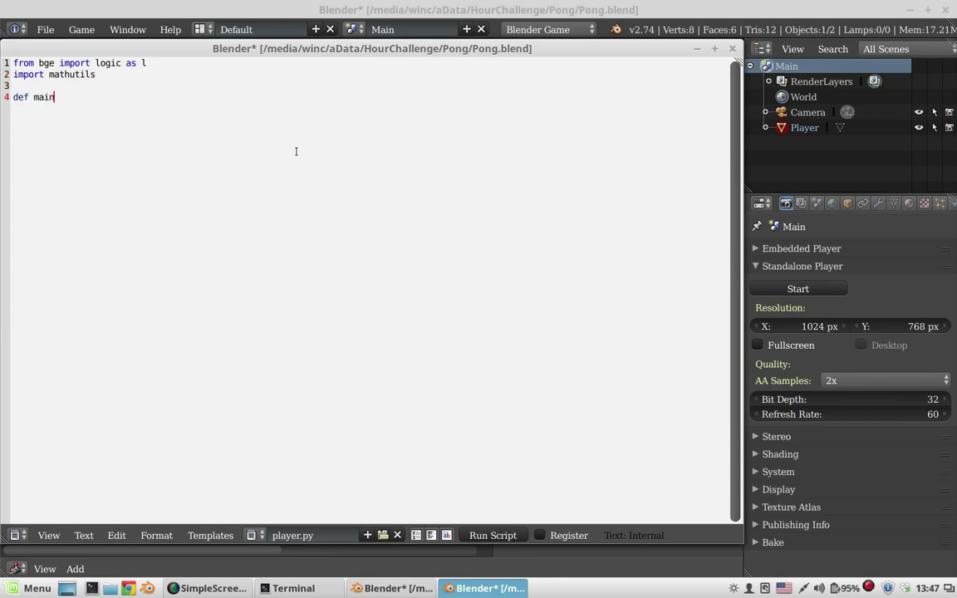
pyautogui.write('():')
pyautogui.press('Return')
pyautogui.write('topPos = ')
pyautogui.write('mathutil')
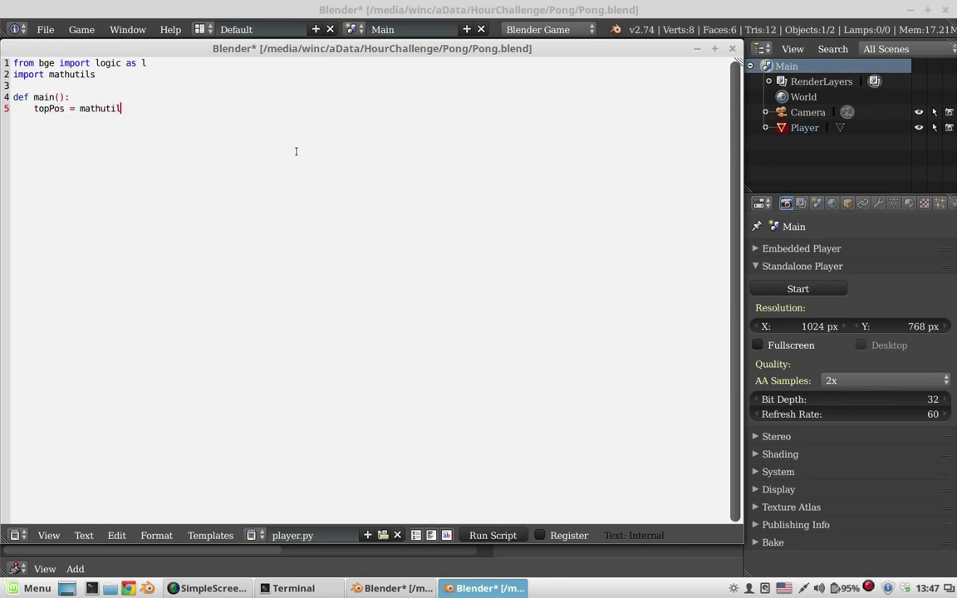
pyautogui.write('s.Vector(())')
pyautogui.press('Left')
pyautogui.press('Left')
# Step: In camera view, move the Player paddle along Y onto the horizontal axis
pyautogui.moveTo(558, 44); pyautogui.dragTo(776, 243)
pyautogui.moveTo(320, 142); pyautogui.dragTo(275, 92, button='middle')
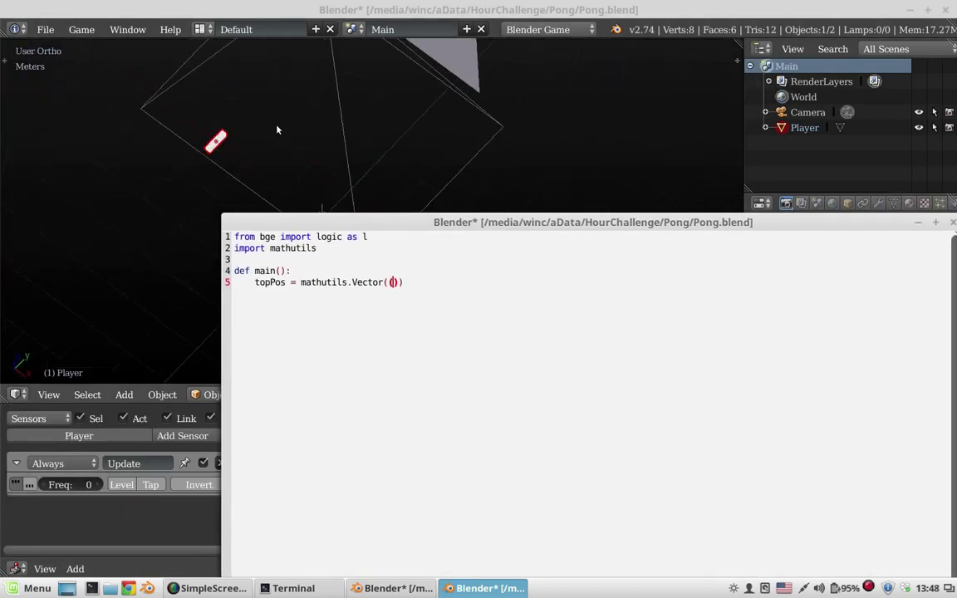
pyautogui.press('KP_0')
pyautogui.scroll(3, 274, 188)
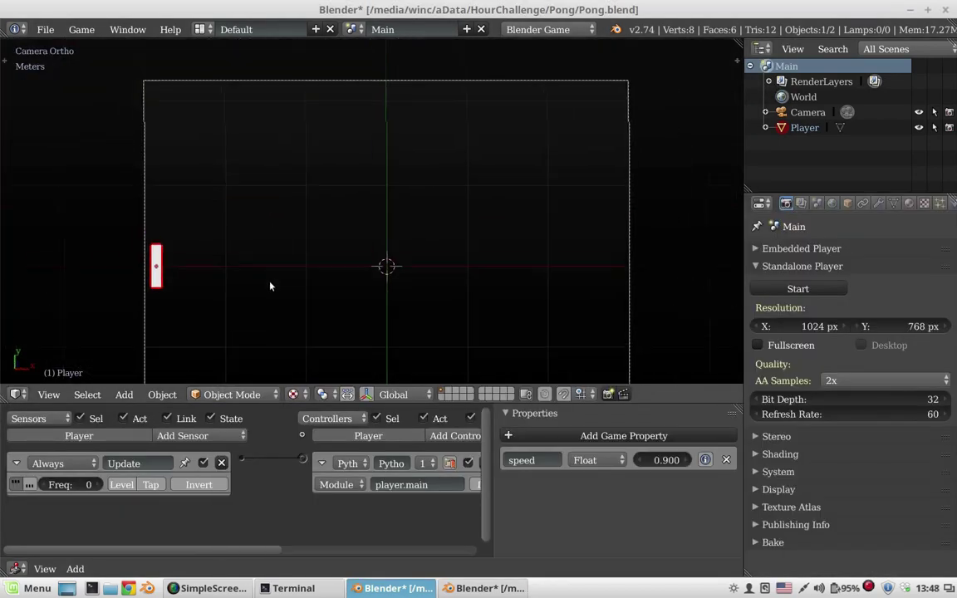
pyautogui.press('g')
pyautogui.press('y')
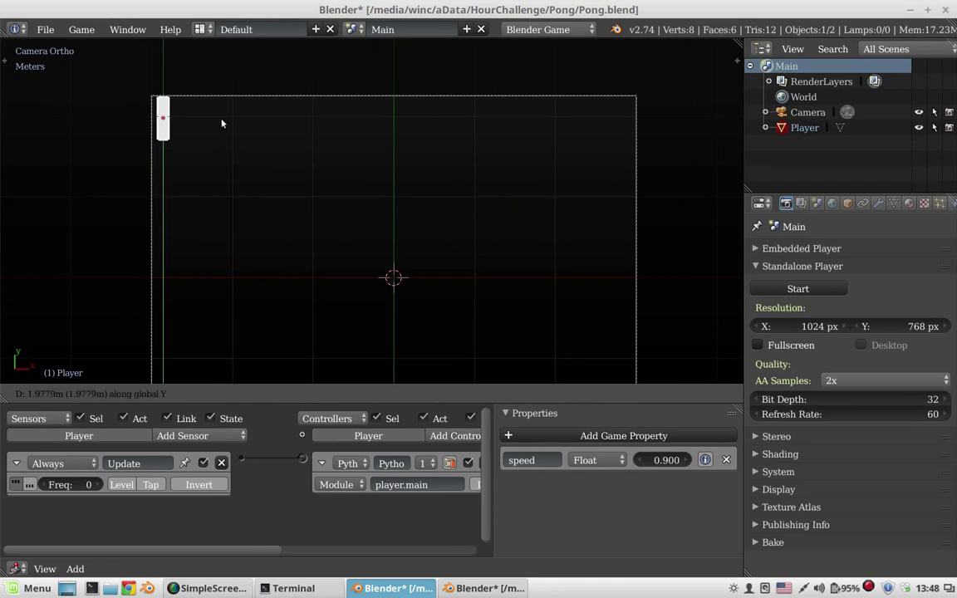
pyautogui.click(234, 282)
# Step: Set Player's X location to exactly -2.8 in the properties panel
pyautogui.press('t')
pyautogui.press('t')
pyautogui.press('n')
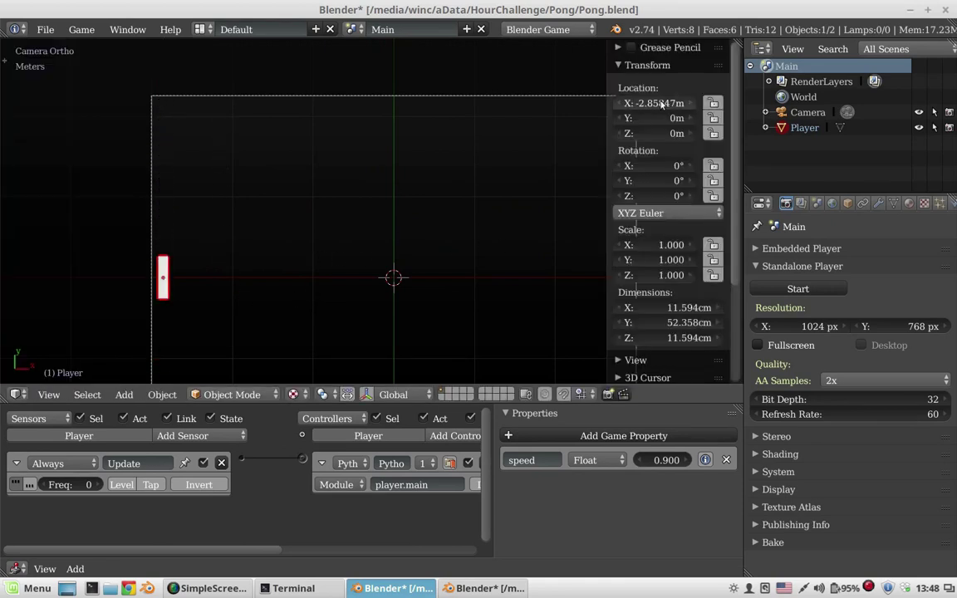
pyautogui.doubleClick(649, 104)
pyautogui.write('-2.8')
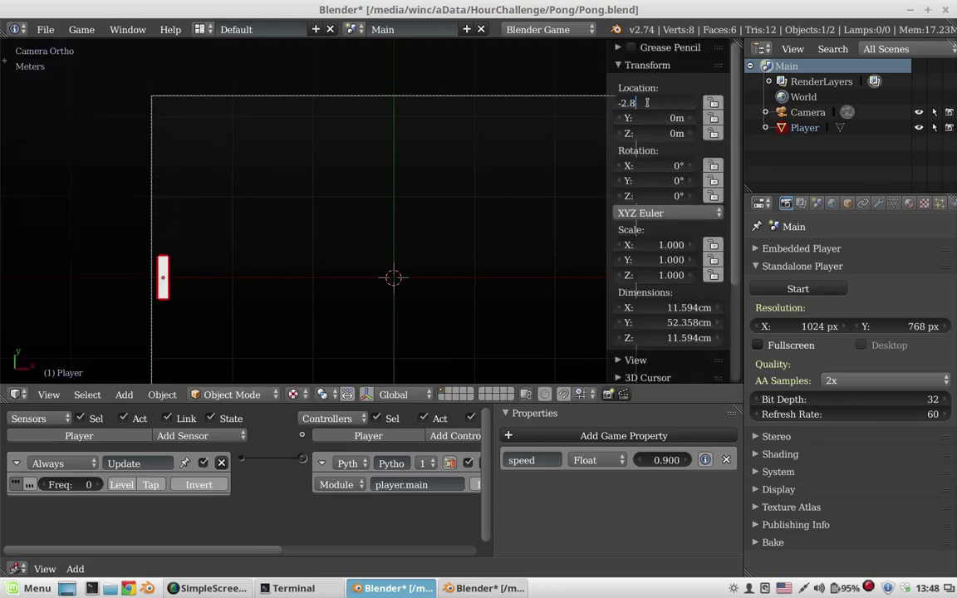
pyautogui.press('Return')
pyautogui.hotkey('alt', 'Tab')
# Step: Finish the topPos vector as (-2.8, 2, 0) and start a new line in main
pyautogui.write('-2,')
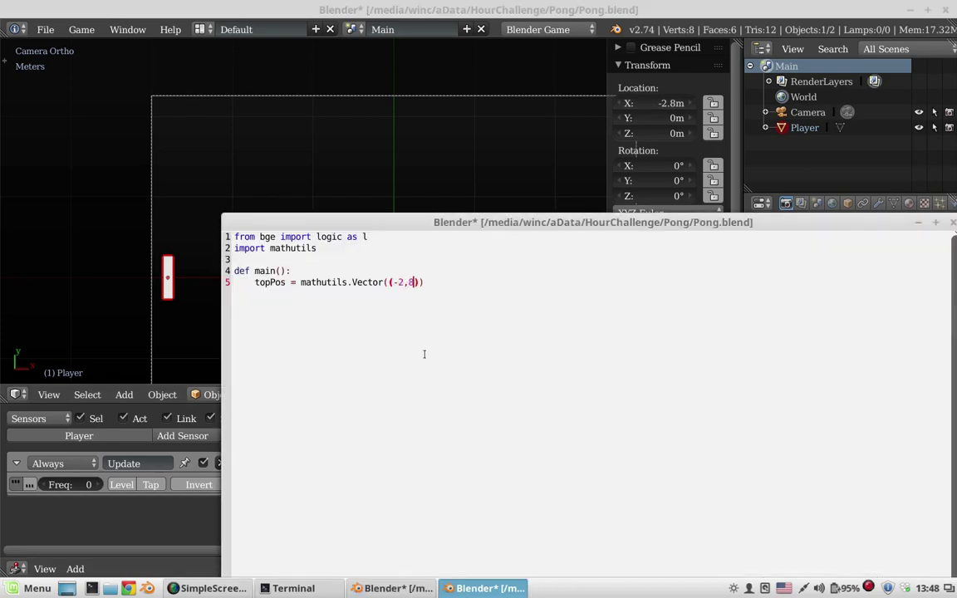
pyautogui.write('8,')
pyautogui.press('BackSpace')
pyautogui.write('.')
pyautogui.press('Right')
pyautogui.press('Right')
pyautogui.press('Right')
pyautogui.write('2')
pyautogui.write(', 0')
pyautogui.press('End')
pyautogui.press('Return')
# Step: Add bottomPos = mathutils.Vector((-2.8, -2, 0)), keyevent = l.keyboard.events and hold = l.KX_INPUT_ACTIVE
pyautogui.write('bottomPos = ')
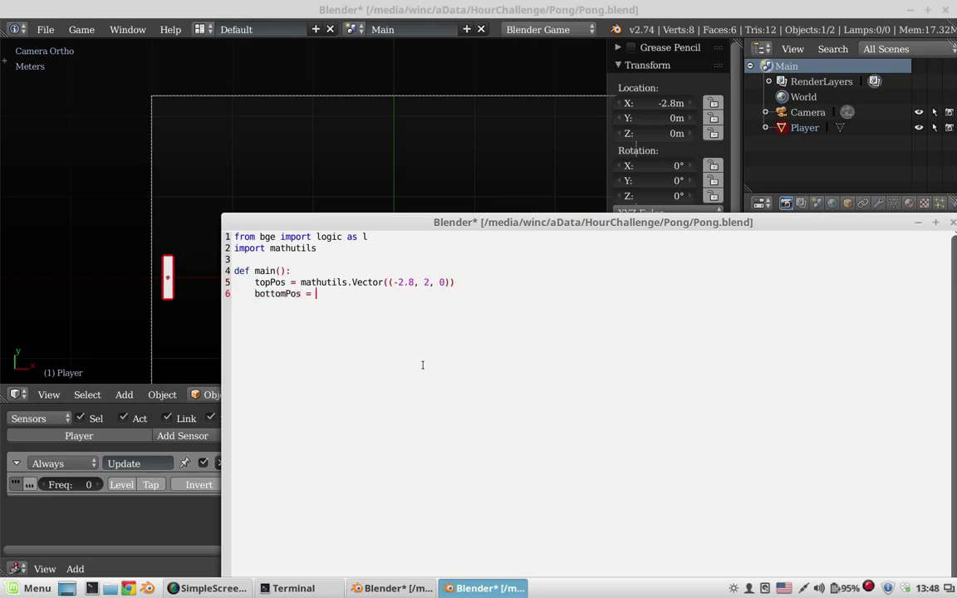
pyautogui.write('mathutils.Vector(())')
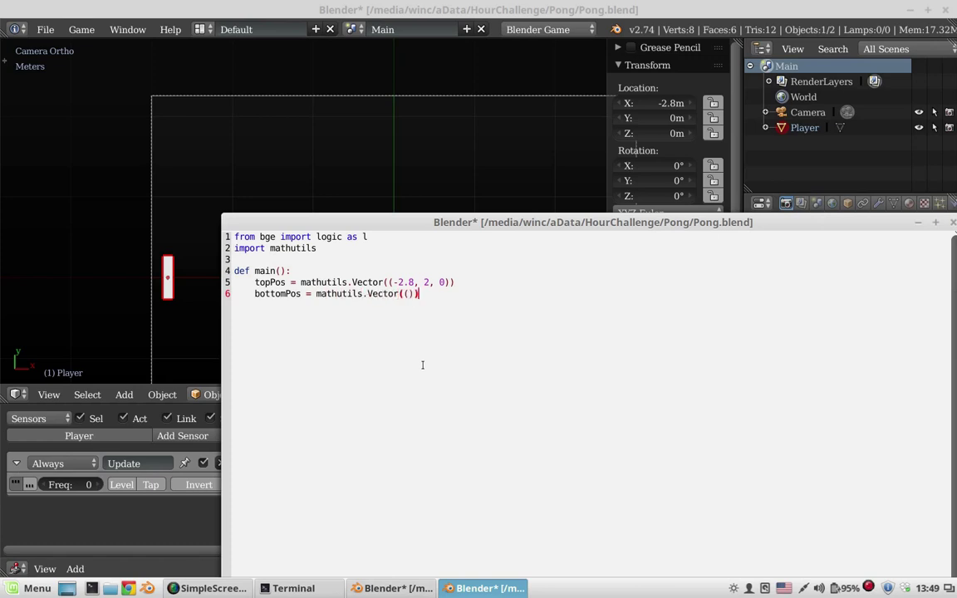
pyautogui.press('Left')
pyautogui.press('Left')
pyautogui.write('-2.8, -')
pyautogui.write('2, 0')
pyautogui.press('End')
pyautogui.press('Return')
pyautogui.write('keyevent = l')
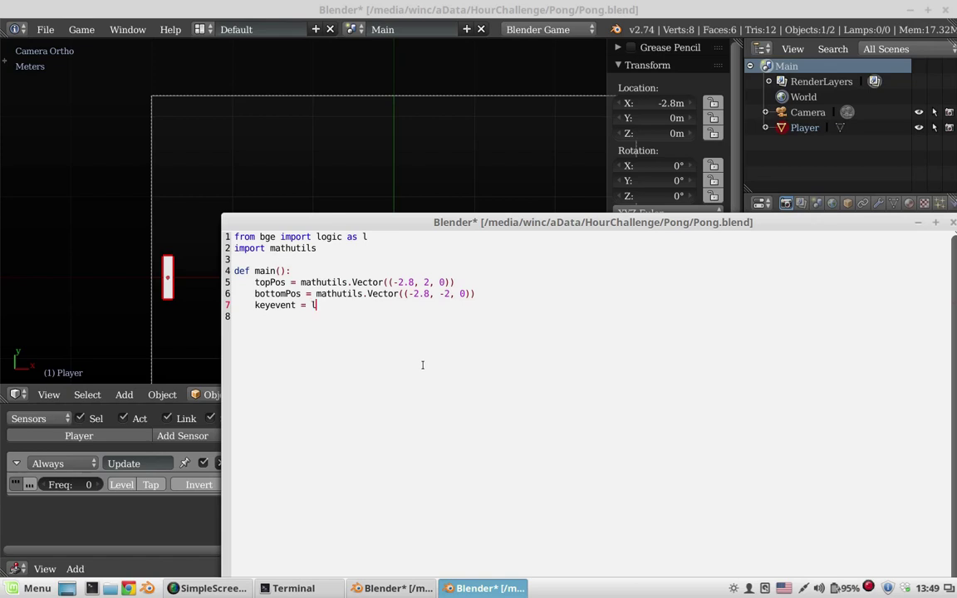
pyautogui.write('.keyboard.events')
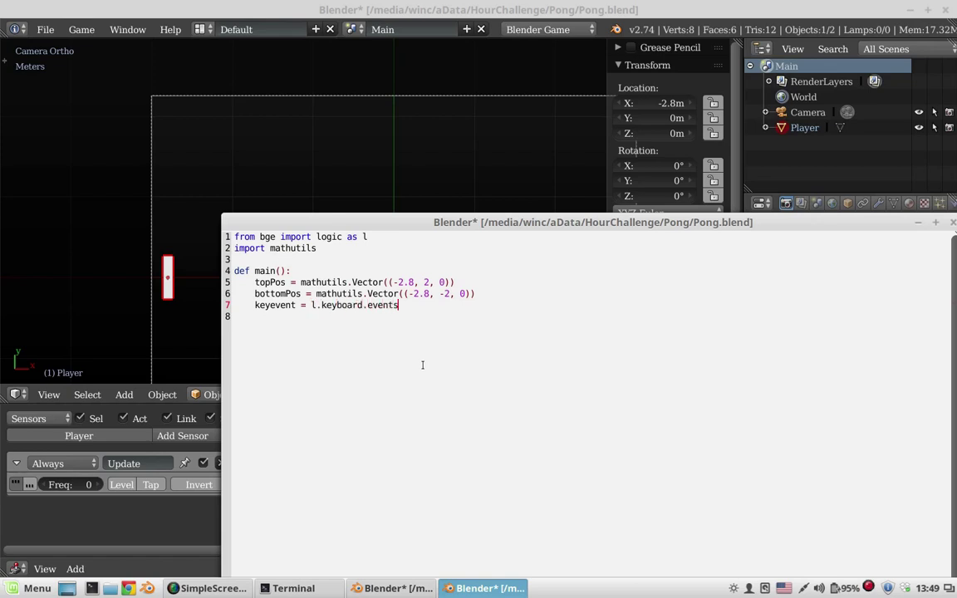
pyautogui.press('Return')
pyautogui.write('hold = l.')
pyautogui.write('KX_')
pyautogui.write('INPUT_ACTIVE')
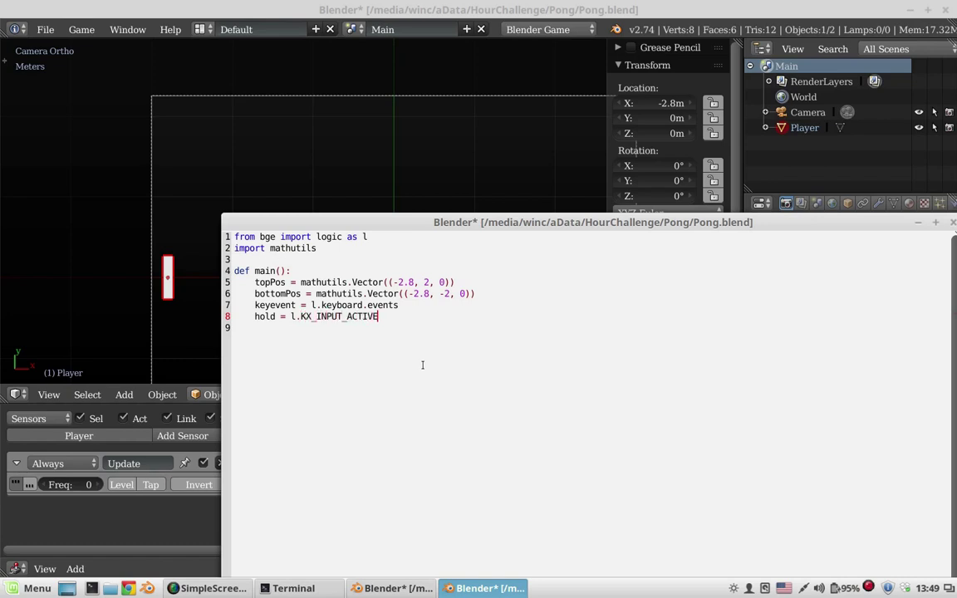
pyautogui.press('Return')
pyautogui.press('Return')
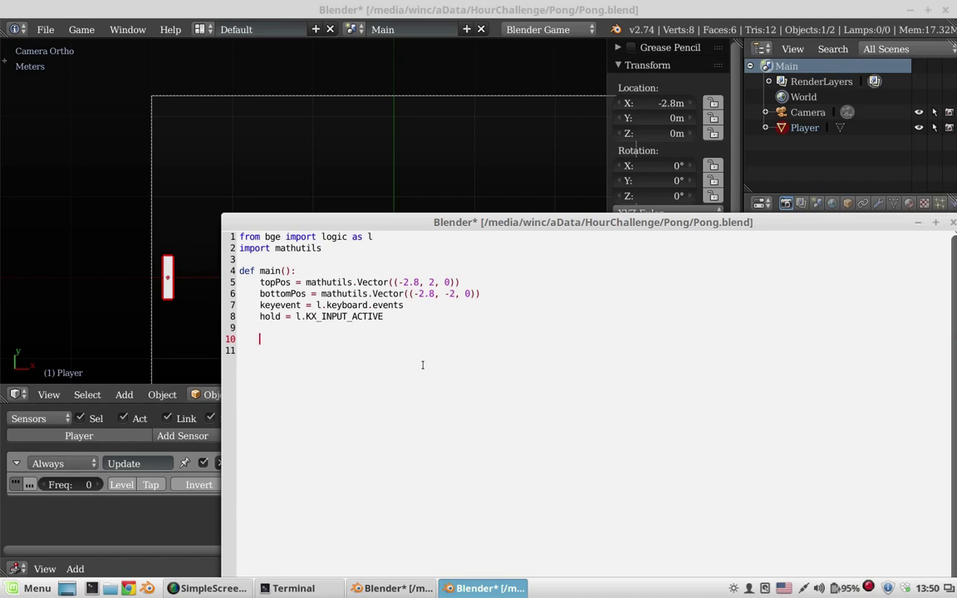
# Step: Import events from bge as e and add an 'if keyevent[e.UPARROWKEY] == hold:' check
pyautogui.write('if keyevent')
pyautogui.write('[]')
pyautogui.press('Up')
pyautogui.press('End')
pyautogui.press('Return')
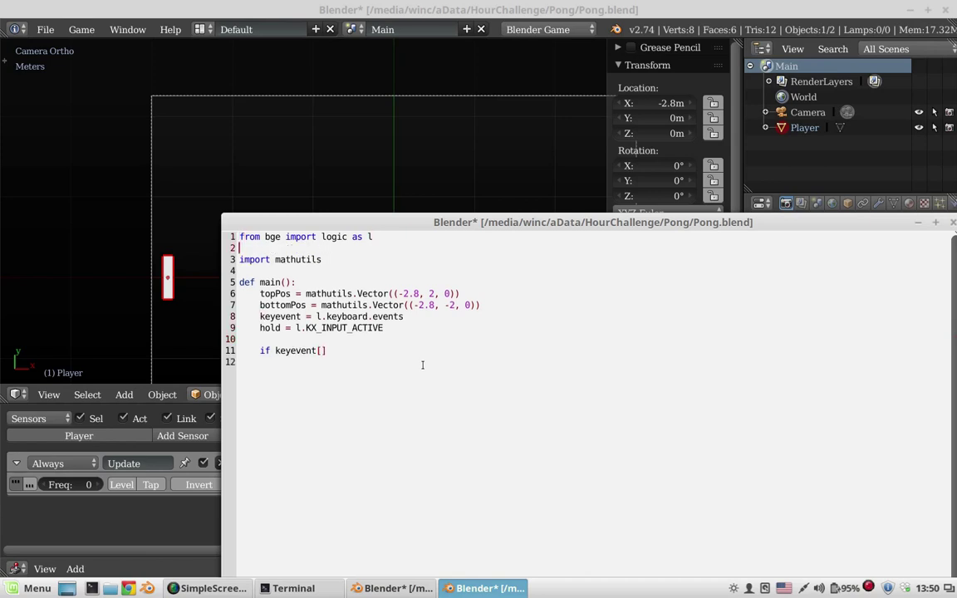
pyautogui.write('from bge')
pyautogui.press('BackSpace')
pyautogui.write('impor')
pyautogui.write('t events as e')
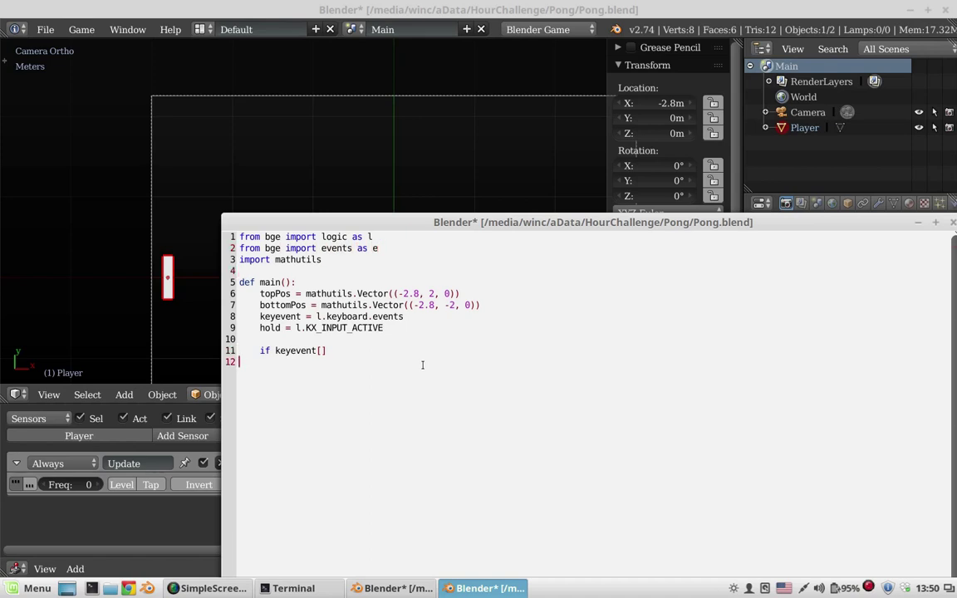
pyautogui.press('Up')
pyautogui.press('End')
pyautogui.press('Left')
pyautogui.write('e.')
pyautogui.write('UPARROW')
pyautogui.write('KEY')
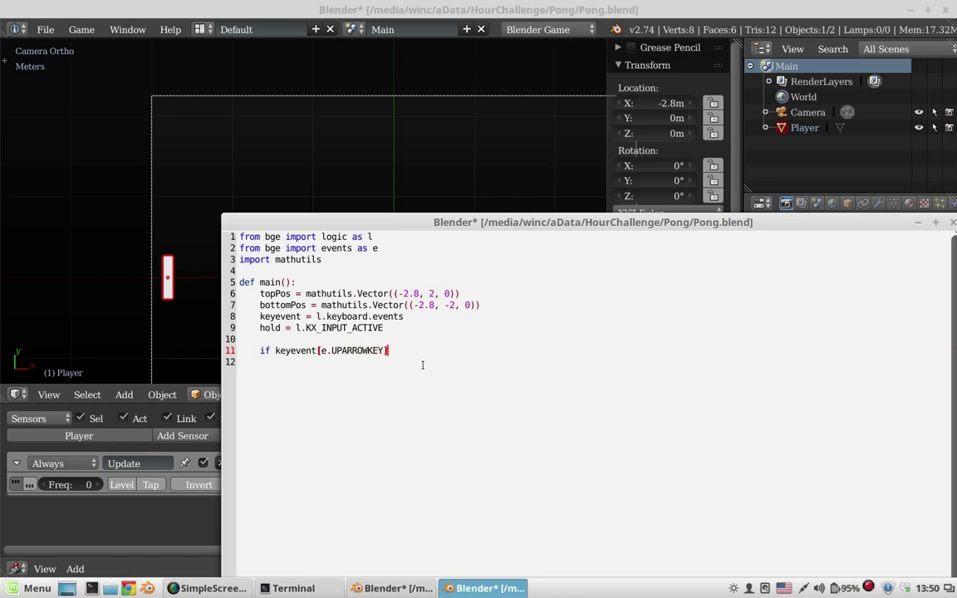
pyautogui.press('End')
pyautogui.write('== hold:')
pyautogui.press('Return')
# Step: Give main a cont parameter and declare player = None above it
pyautogui.press('Up')
pyautogui.press('Up')
pyautogui.press('Up')
pyautogui.press('End')
pyautogui.press('Left')
pyautogui.press('Left')
pyautogui.write('cont')
pyautogui.press('Home')
pyautogui.press('Return')
pyautogui.press('Up')
pyautogui.press('Return')
pyautogui.press('Up')
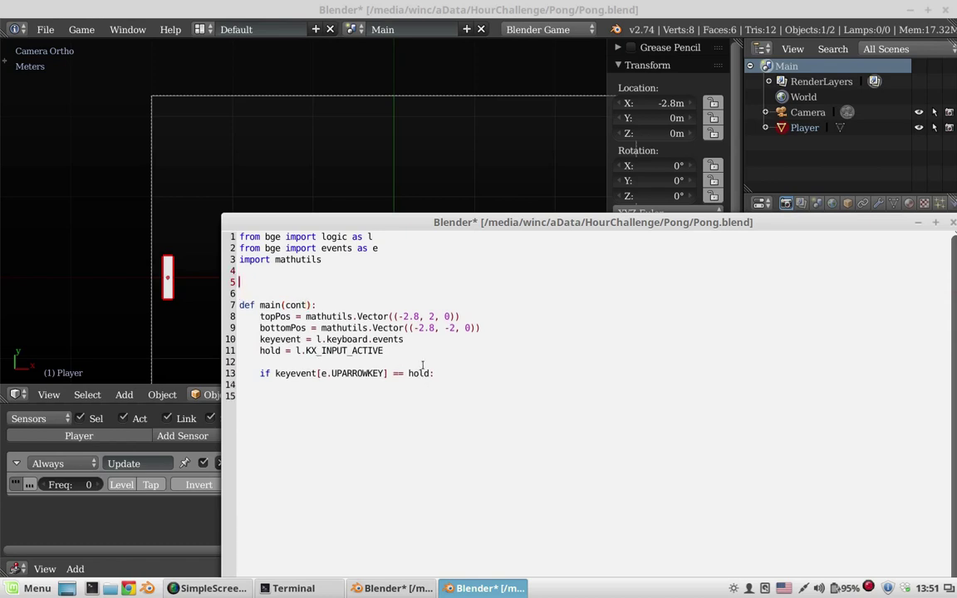
pyautogui.write('player = None')
# Step: Inside main, declare global player and set player = cont.owner when player is unset
pyautogui.press('Return')
pyautogui.press('Return')
pyautogui.press('Up')
pyautogui.press('Tab')
pyautogui.write('if not ')
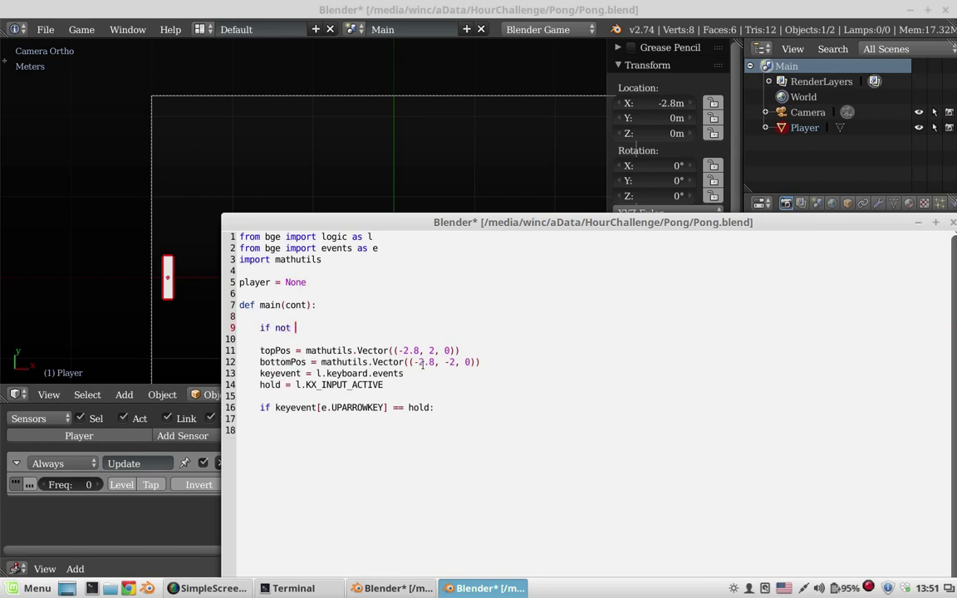
pyautogui.write('player:')
pyautogui.press('Return')
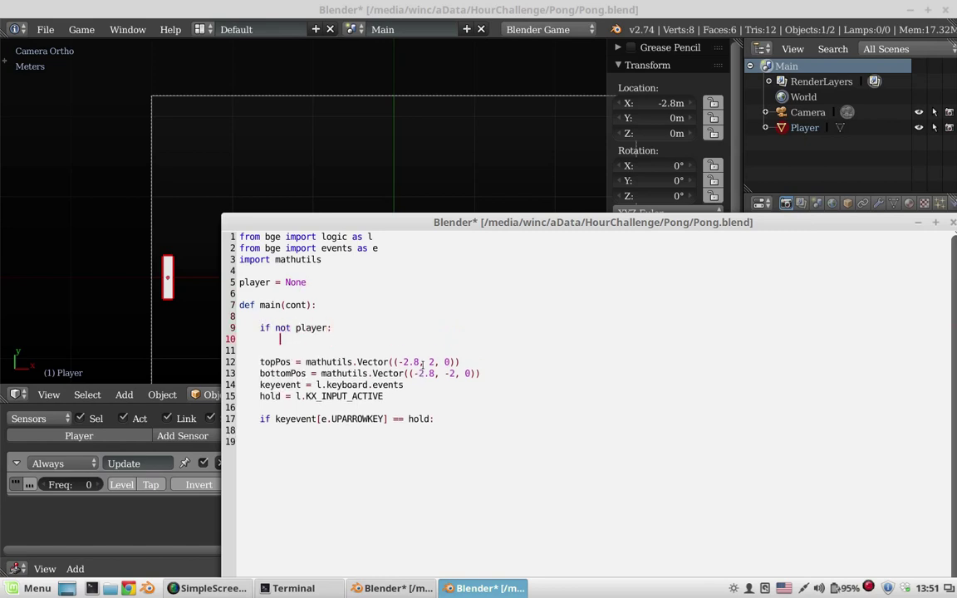
pyautogui.write('player = const')
pyautogui.write('t.owner')
pyautogui.press('Up')
pyautogui.press('Up')
pyautogui.press('Return')
pyautogui.write('global ')
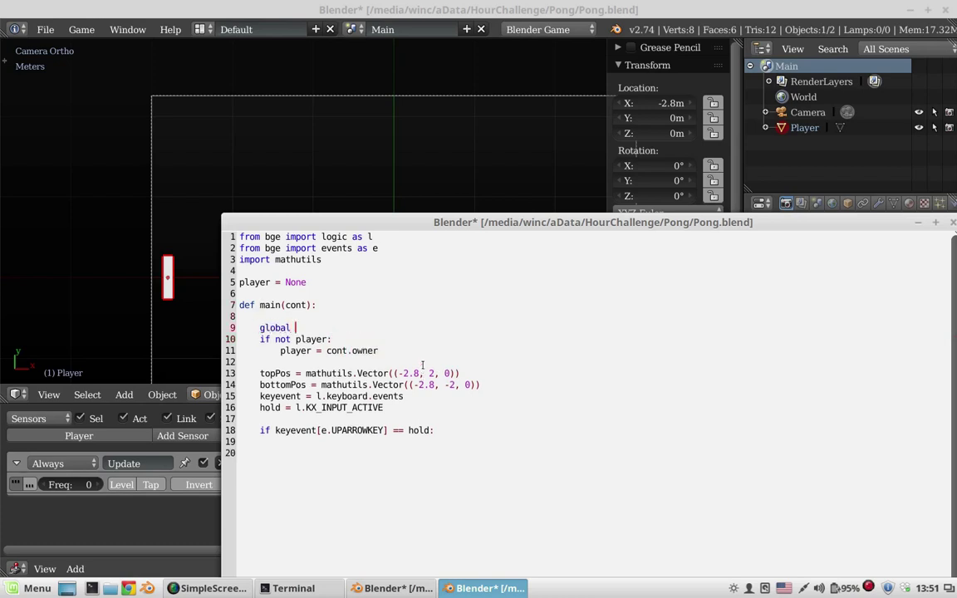
pyautogui.write('player')
pyautogui.press('Down')
pyautogui.press('Down')
# Step: Begin the up-arrow line with player.worldPosition = and start def lerping(start, end, speed)
pyautogui.write('player.')
pyautogui.write('worldPosition =')
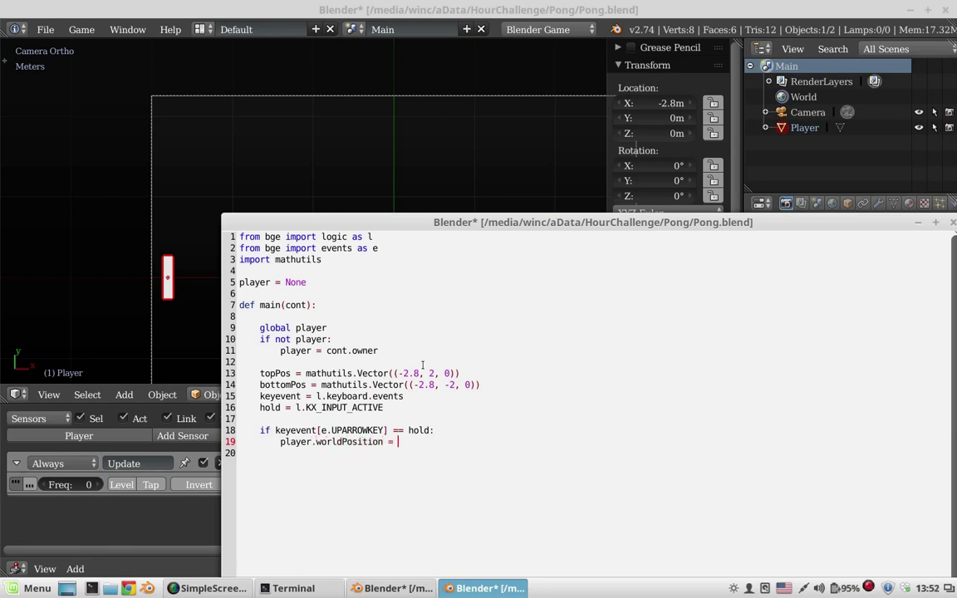
pyautogui.press('Down')
pyautogui.press('Return')
pyautogui.press('Return')
pyautogui.press('BackSpace')
pyautogui.write('def')
pyautogui.write('lerping()')
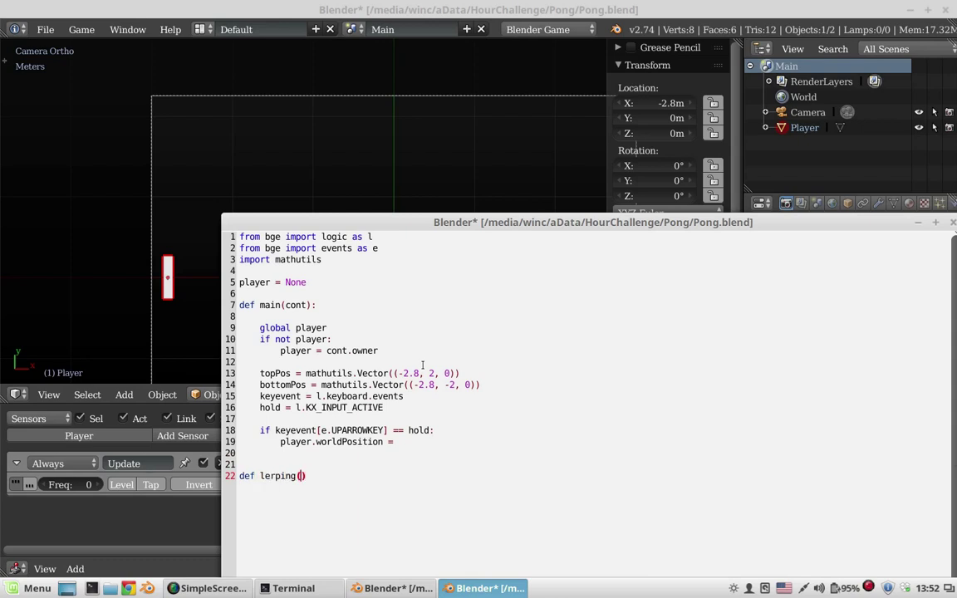
pyautogui.write('start, end, ')
pyautogui.write('speed')
# Step: Open the lerping body with difference = end - start
pyautogui.press('End')
pyautogui.write(':')
pyautogui.press('Return')
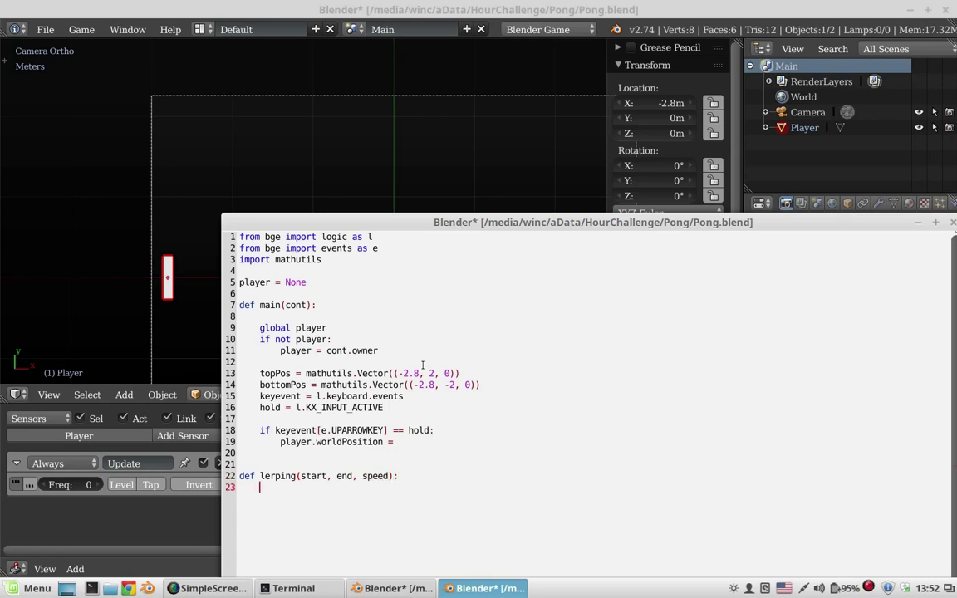
pyautogui.write('newPosition = ')
pyautogui.write('None')
pyautogui.press('Return')
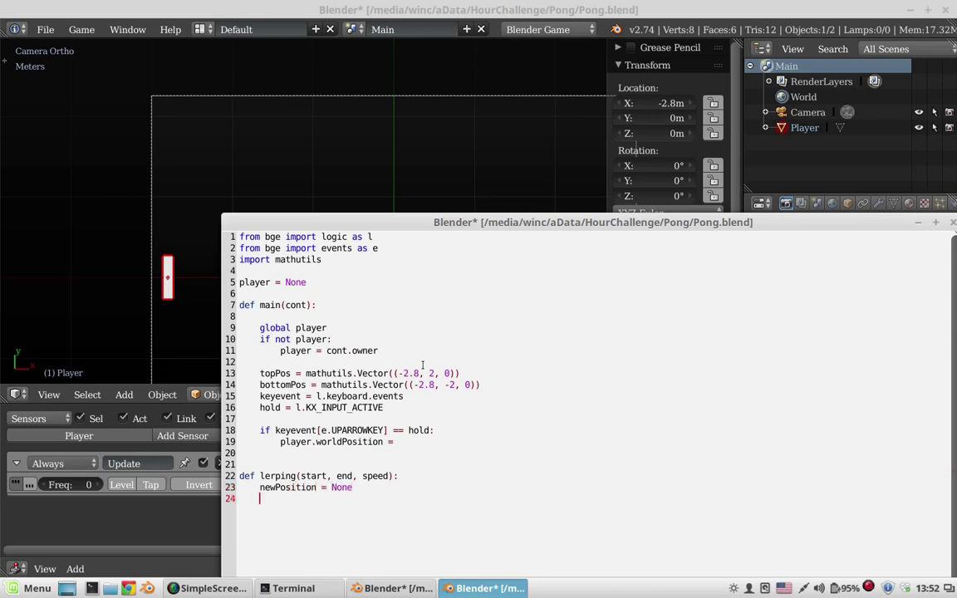
pyautogui.press('Up')
pyautogui.press('End')
pyautogui.press('BackSpace')
pyautogui.press('BackSpace')
pyautogui.press('BackSpace')
pyautogui.press('BackSpace')
pyautogui.press('BackSpace')
pyautogui.press('BackSpace')
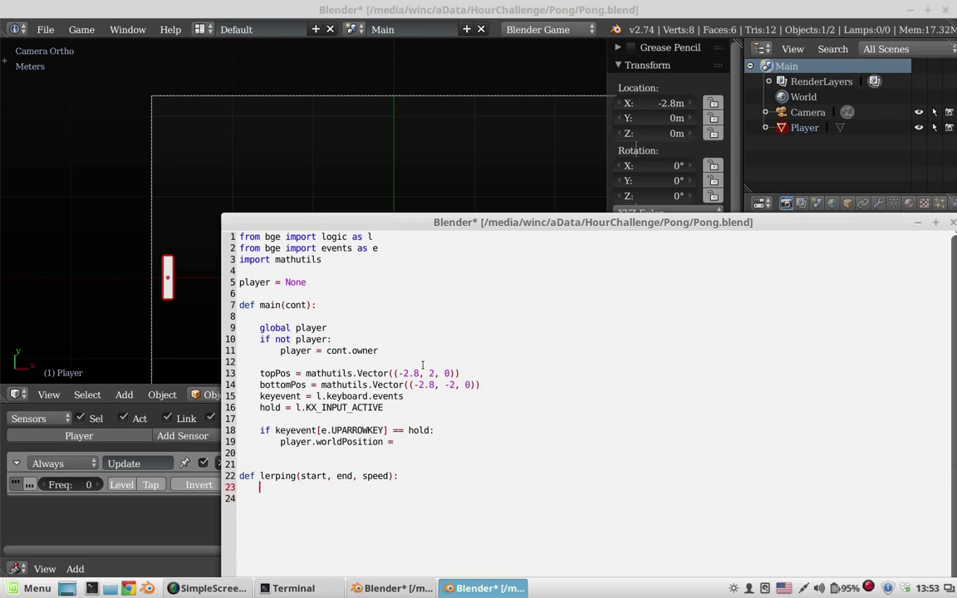
pyautogui.write('diffe')
pyautogui.write('rence = ')
pyautogui.write('end - start')
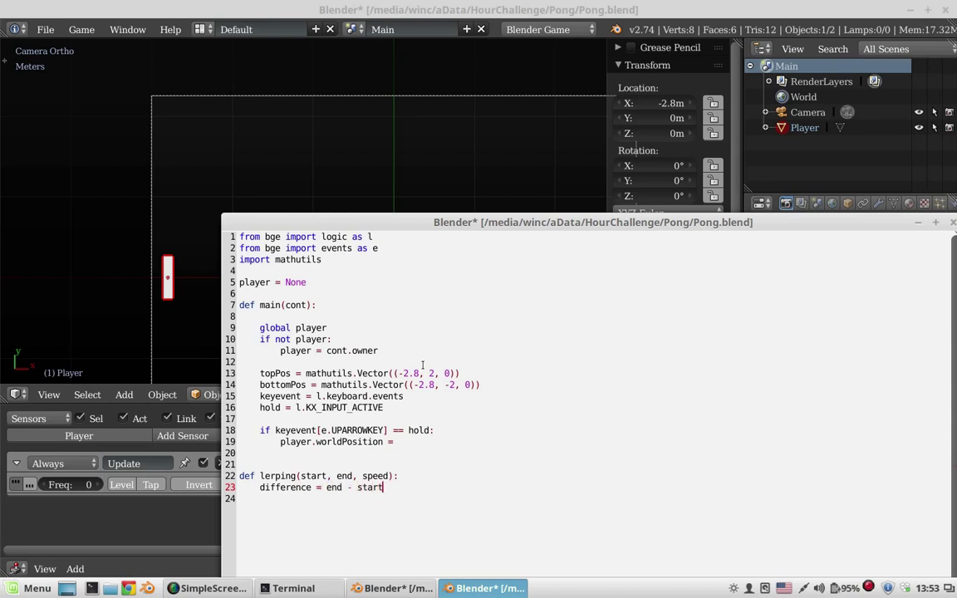
pyautogui.press('Return')
# Step: Add 'if difference.magnitude < speed:' returning end
pyautogui.write('if (')
pyautogui.write('difference) <')
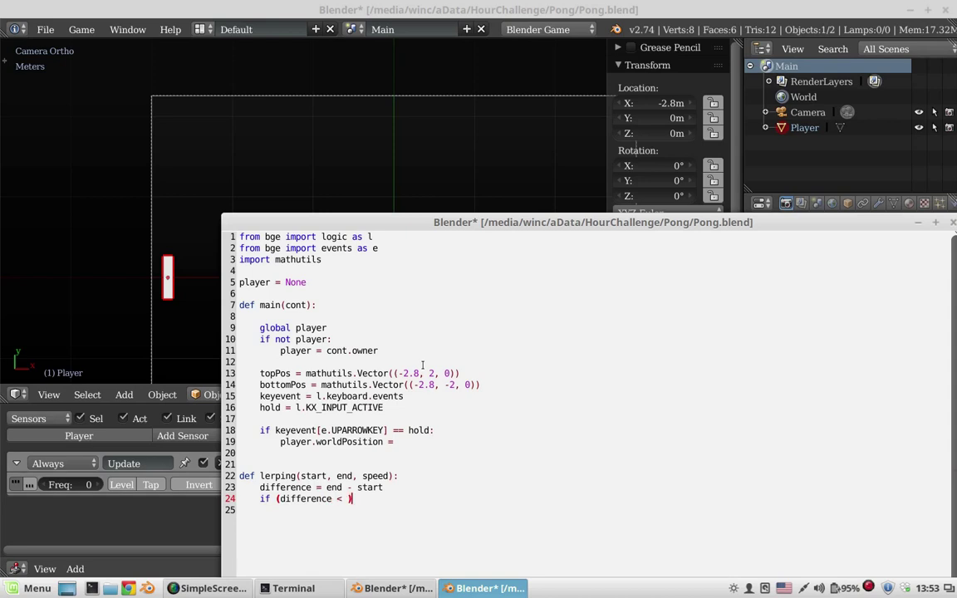
pyautogui.press('Delete')
pyautogui.hotkey('ctrl', 'Left')
pyautogui.hotkey('ctrl', 'Left')
pyautogui.press('BackSpace')
pyautogui.hotkey('ctrl', 'Right')
pyautogui.write('.magnitu')
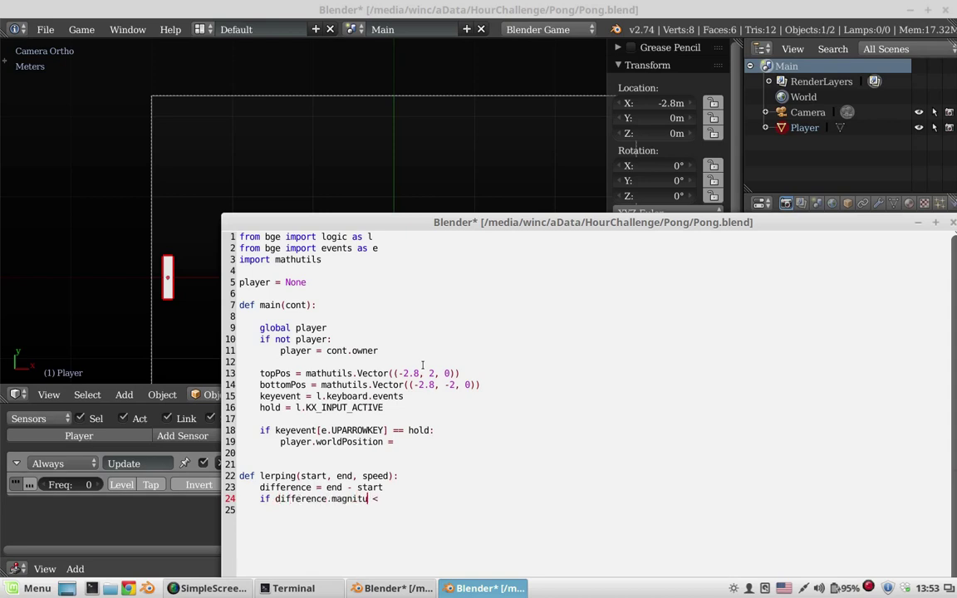
pyautogui.write('de')
pyautogui.press('End')
pyautogui.write('spe')
pyautogui.write('ed:')
pyautogui.press('Return')
pyautogui.write('return(')
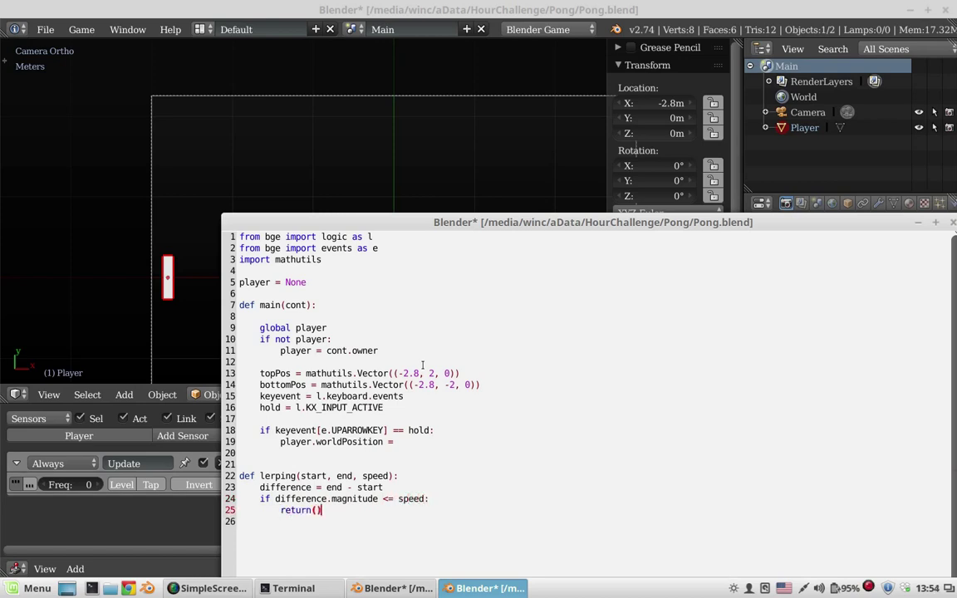
pyautogui.write('end')
pyautogui.press('Return')
# Step: Add an else branch setting difference.magnitude = speed and returning speed+start, then call lerping toward topPos
pyautogui.write('else:')
pyautogui.press('Return')
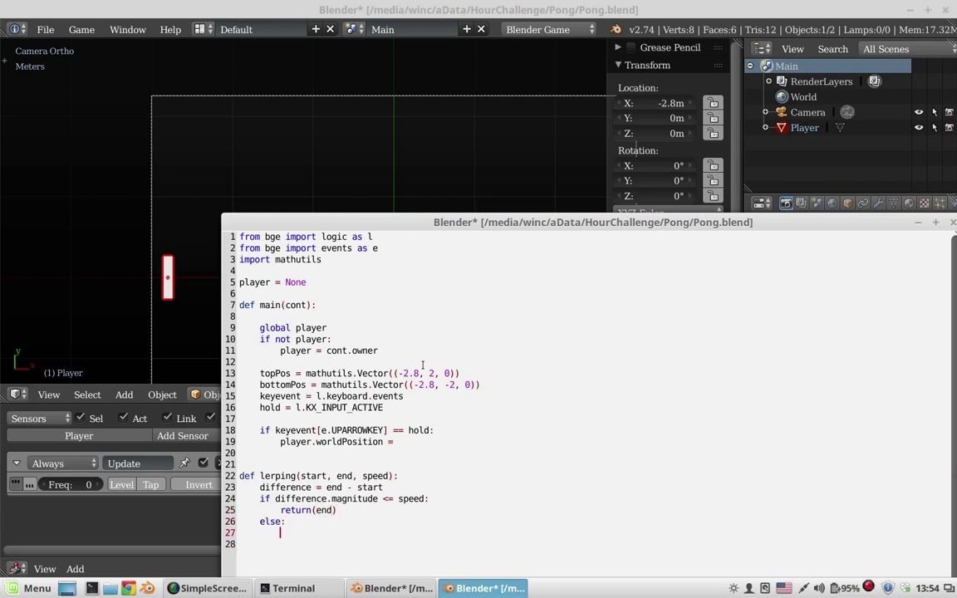
pyautogui.write('difference.')
pyautogui.write('magnitude = speed')
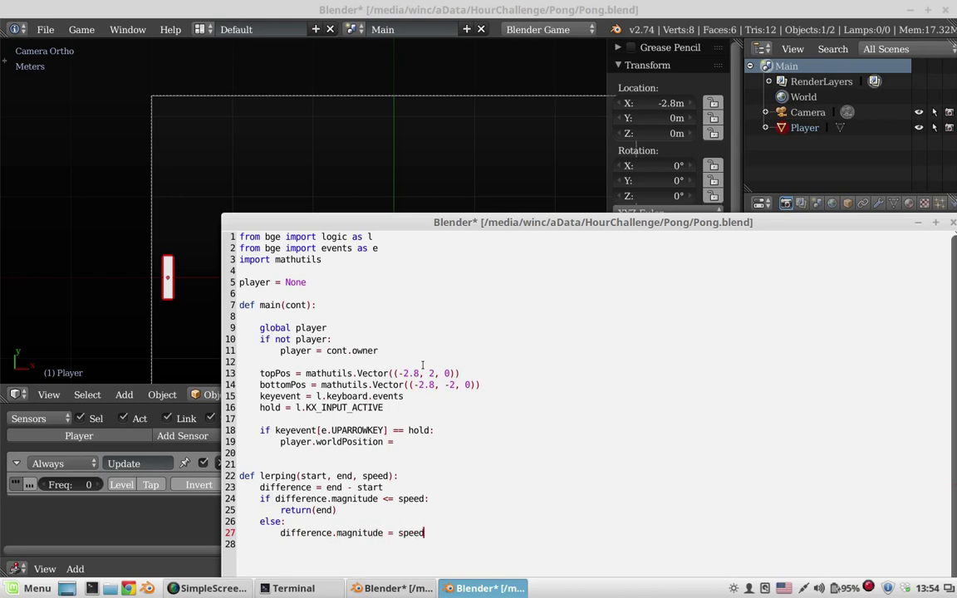
pyautogui.press('Return')
pyautogui.write('turn')
pyautogui.press('BackSpace')
pyautogui.write('speed+')
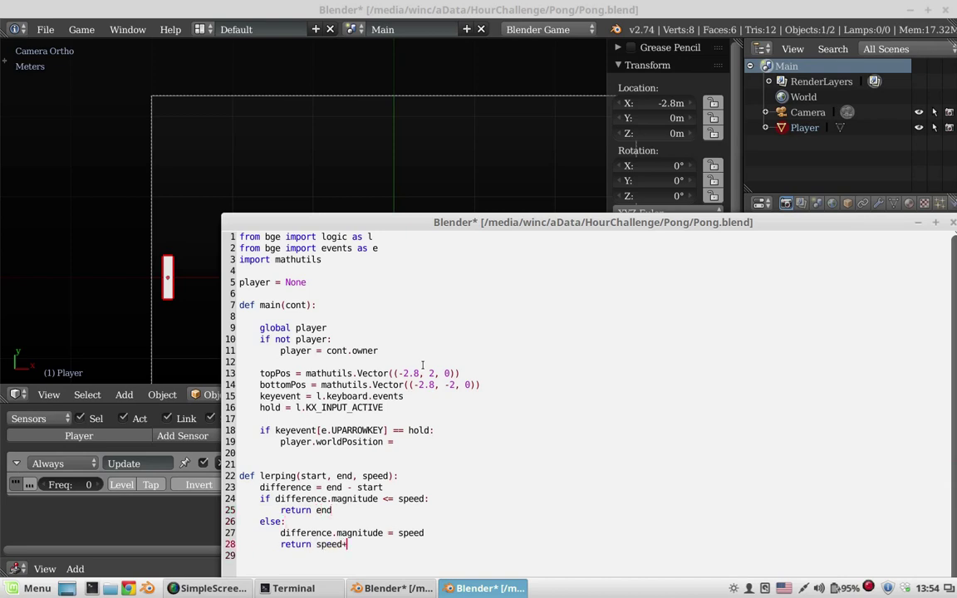
pyautogui.write('start')
pyautogui.write('lerp')
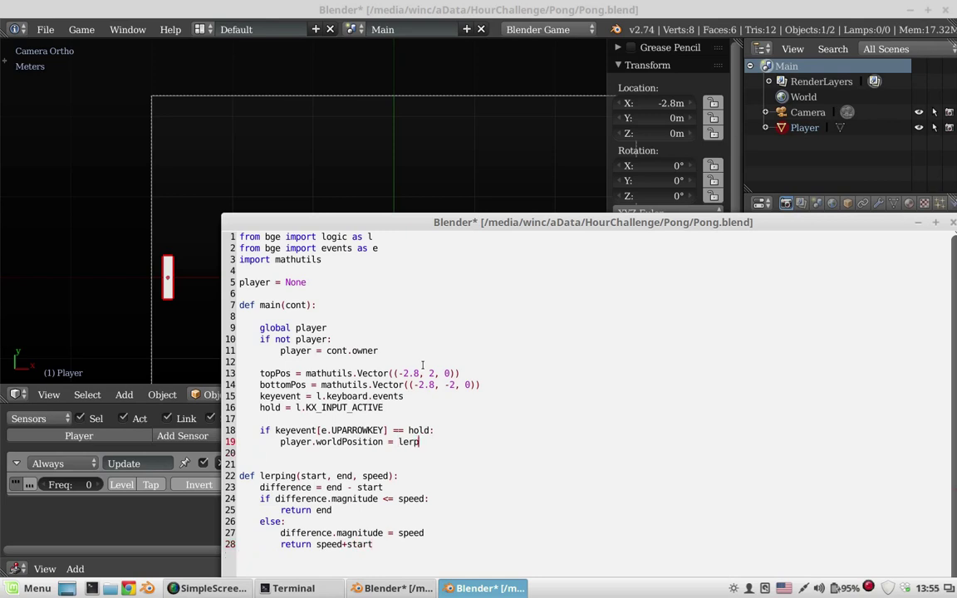
pyautogui.write('ing')
pyautogui.write('pla')
pyautogui.write('yer.worldPosition, ')
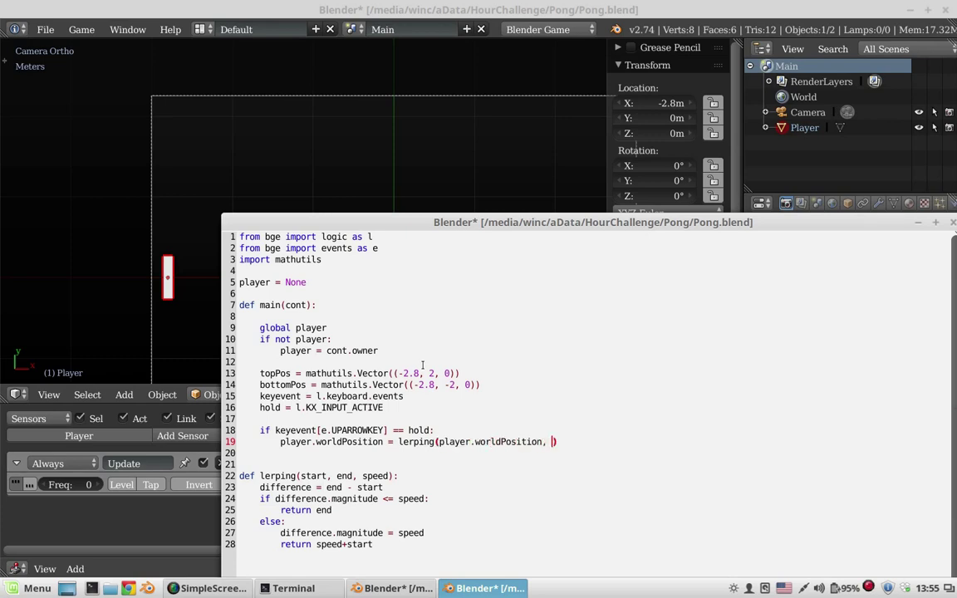
pyautogui.write('topPos, ')
pyautogui.write('player["')
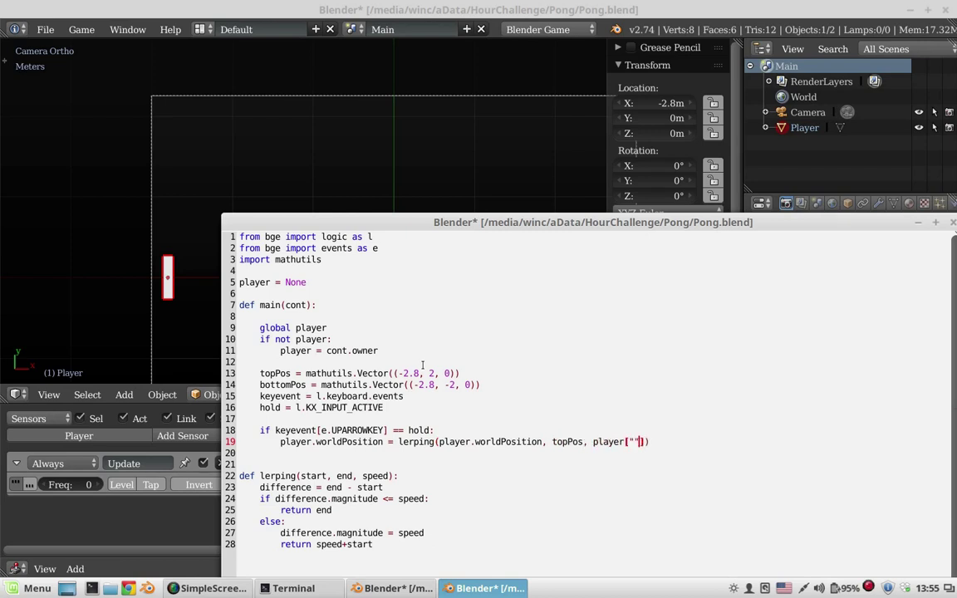
pyautogui.write('speed')
# Step: Divide the lerp speed by framerate and define framerate = l.getLogicTicRate()
pyautogui.press('Right')
pyautogui.press('Right')
pyautogui.write('/ framerate')
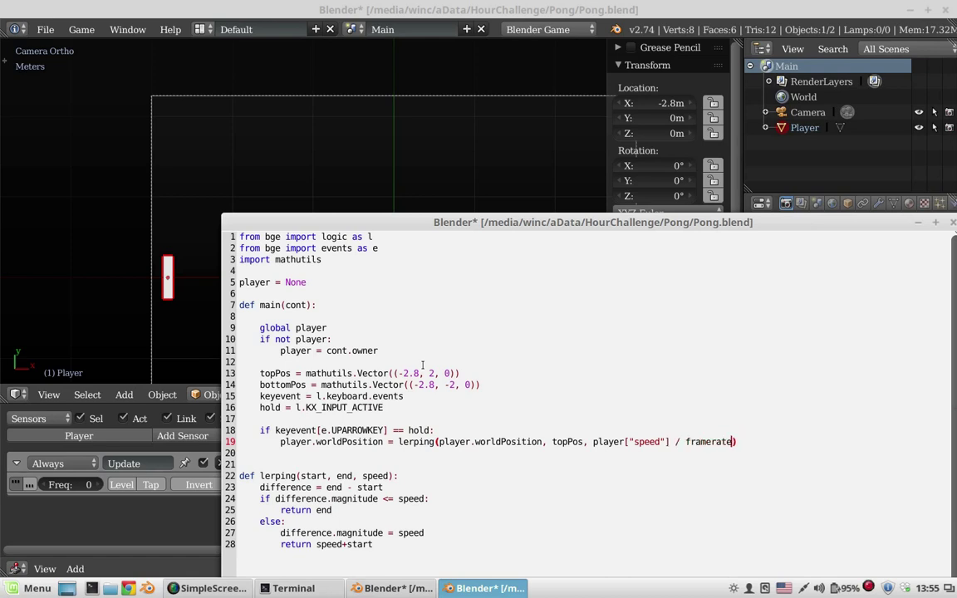
pyautogui.press('Up')
pyautogui.press('Up')
pyautogui.press('Return')
pyautogui.press('Up')
pyautogui.write('framerate')
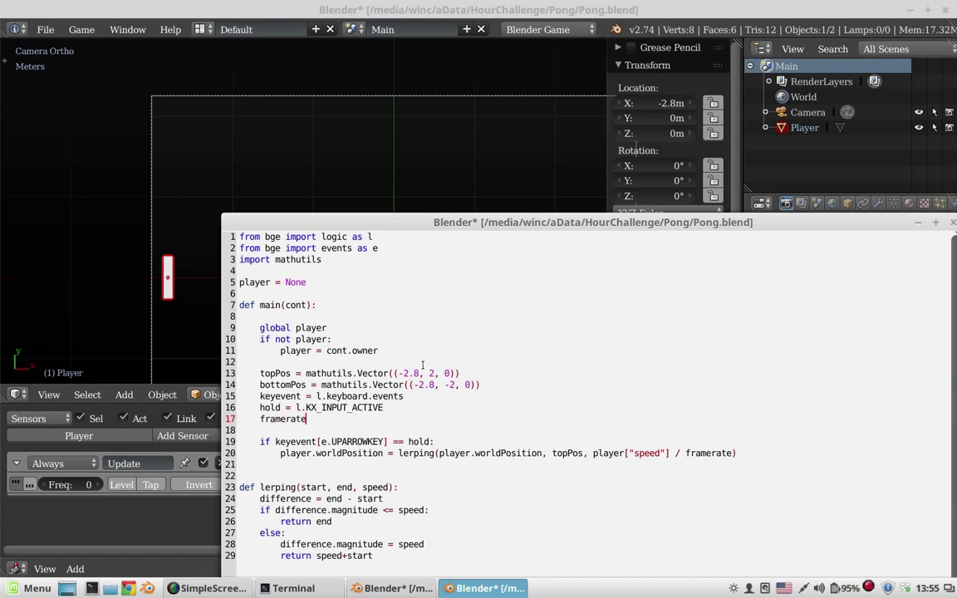
pyautogui.write(' = l.getL')
pyautogui.write('ogicTicRate')
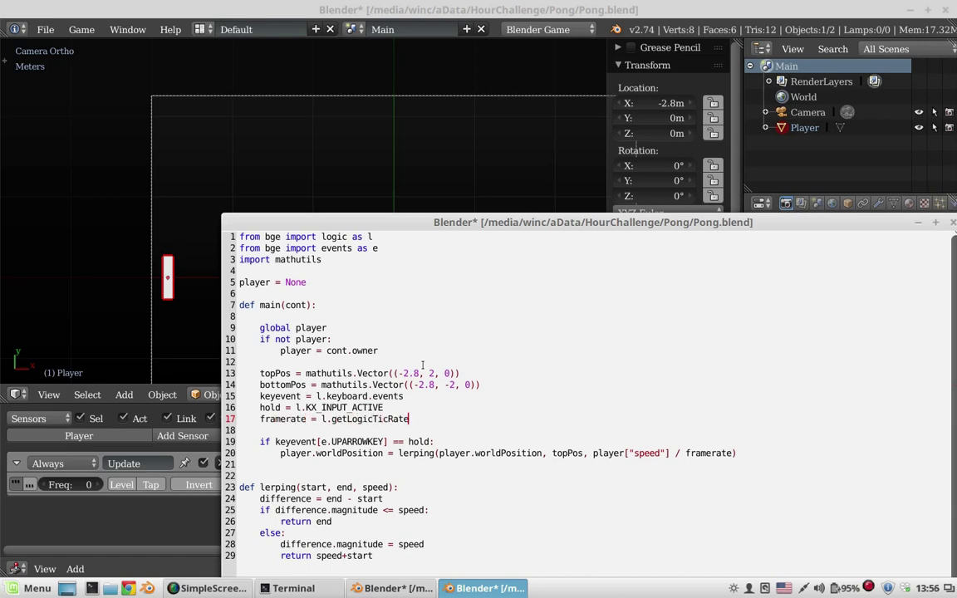
pyautogui.write('()')
# Step: Add an elif branch checking keyevent[e.DOWNARROWKEY] == hold
pyautogui.press('Down')
pyautogui.press('Down')
pyautogui.press('Down')
pyautogui.write('yeven')
pyautogui.hotkey('ctrl', 'BackSpace')
pyautogui.press('Up')
pyautogui.press('Up')
pyautogui.hotkey('ctrl', 'shift', 'Right')
pyautogui.hotkey('ctrl', 'shift', 'Right')
pyautogui.hotkey('shift', 'End')
pyautogui.hotkey('ctrl', 'c')
pyautogui.press('Down')
pyautogui.hotkey('ctrl', 'v')
pyautogui.hotkey('ctrl', 'Left')
pyautogui.hotkey('ctrl', 'Left')
pyautogui.hotkey('ctrl', 'Left')
pyautogui.press('Right')
pyautogui.press('Right')
pyautogui.press('BackSpace')
pyautogui.press('BackSpace')
pyautogui.write('DOWN')
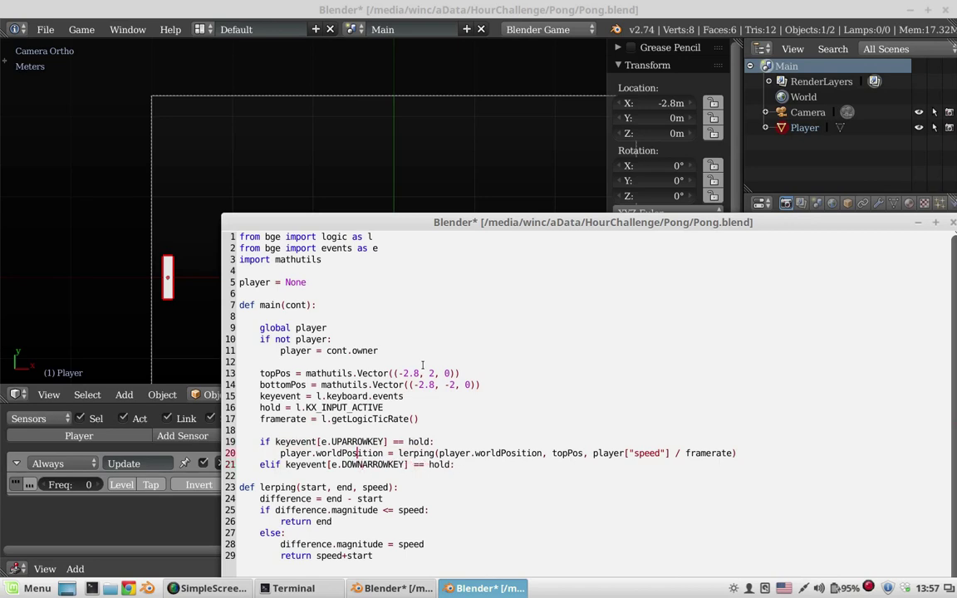
# Step: Copy the up-arrow lerping movement line into the down-arrow branch
pyautogui.press('Home')
pyautogui.hotkey('ctrl', 'shift', 'Right')
pyautogui.hotkey('ctrl', 'shift', 'Right')
pyautogui.hotkey('ctrl', 'shift', 'Right')
pyautogui.hotkey('ctrl', 'shift', 'Right')
pyautogui.hotkey('ctrl', 'shift', 'Right')
pyautogui.hotkey('ctrl', 'shift', 'Right')
pyautogui.hotkey('ctrl', 'shift', 'Right')
pyautogui.hotkey('ctrl', 'shift', 'Right')
pyautogui.hotkey('ctrl', 'shift', 'Right')
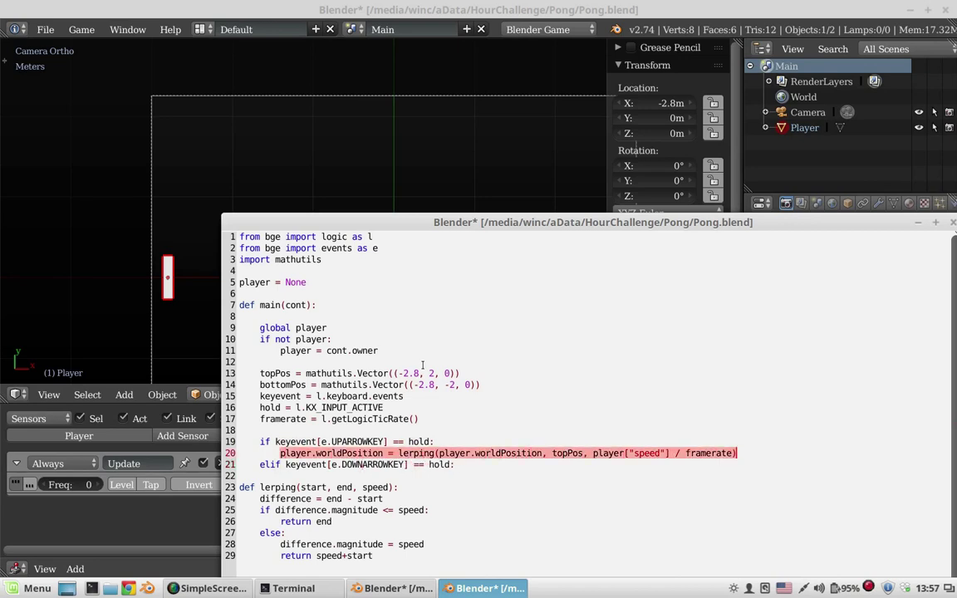
pyautogui.hotkey('ctrl', 'c')
pyautogui.press('Down')
pyautogui.press('Return')
pyautogui.hotkey('ctrl', 'v')
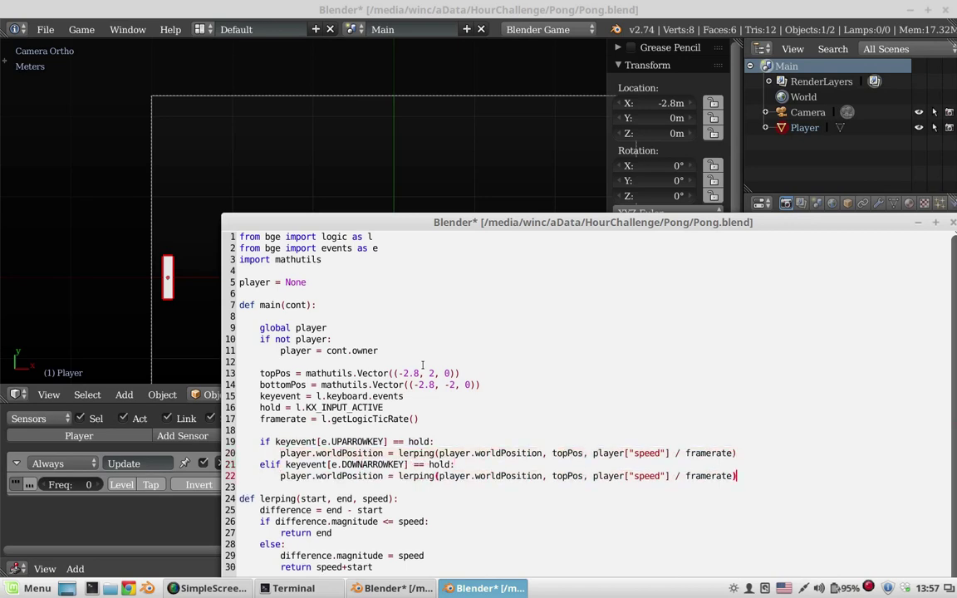
pyautogui.keyDown('alt'); pyautogui.moveTo(422, 365); pyautogui.dragTo(277, 195); pyautogui.keyUp('alt')
# Step: Save the Pong file and run the game, trying the up arrow on the paddle
pyautogui.hotkey('ctrl', 's')
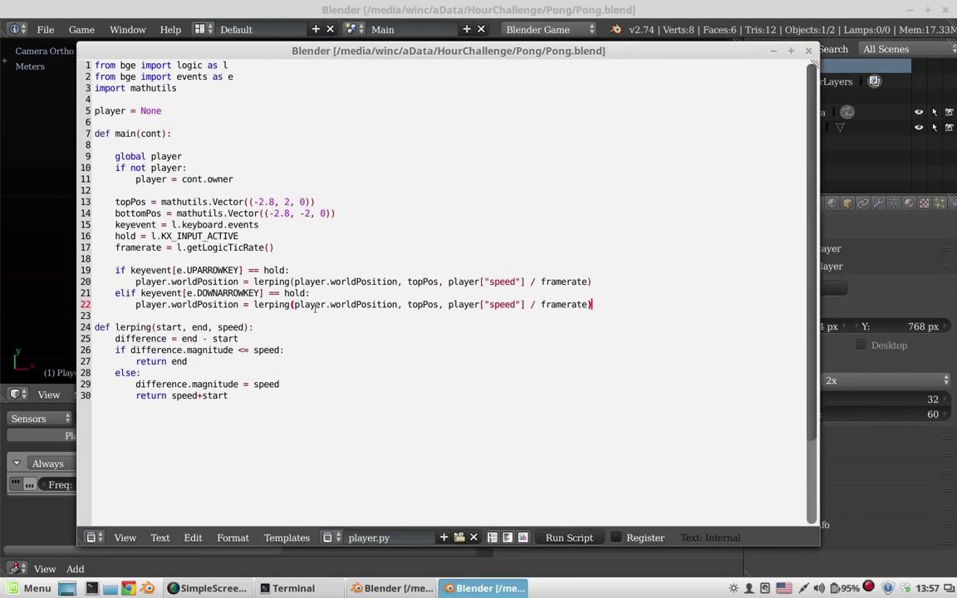
pyautogui.click(236, 13)
pyautogui.press('p')
pyautogui.press('Escape')
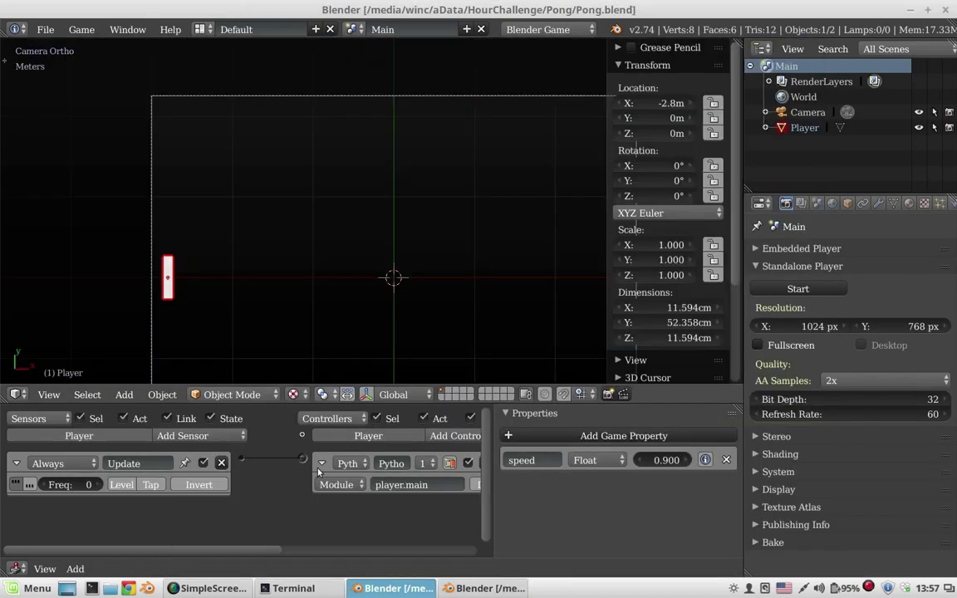
pyautogui.hotkey('alt', 'Tab')
pyautogui.press('Up')
pyautogui.press('Up')
pyautogui.press('Return')
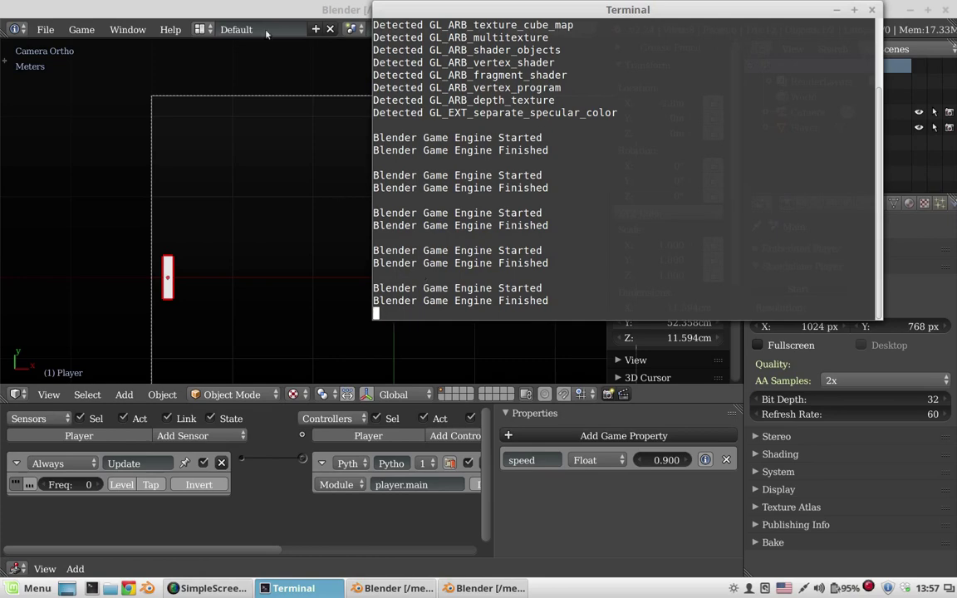
pyautogui.hotkey('alt', 'Tab')
# Step: Run the game twice more, returning to player.py after each run
pyautogui.press('p')
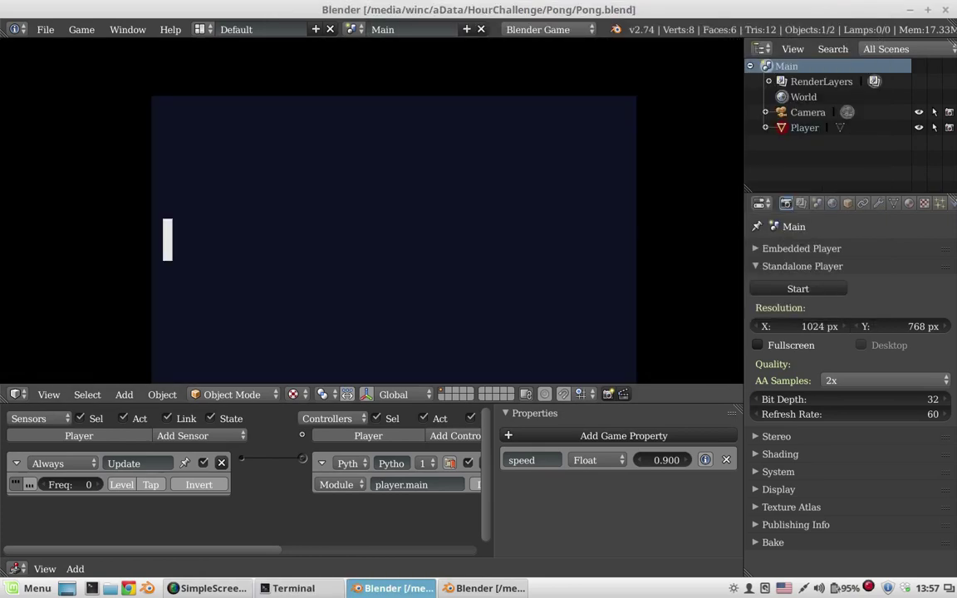
pyautogui.press('Escape')
pyautogui.hotkey('alt', 'Tab')
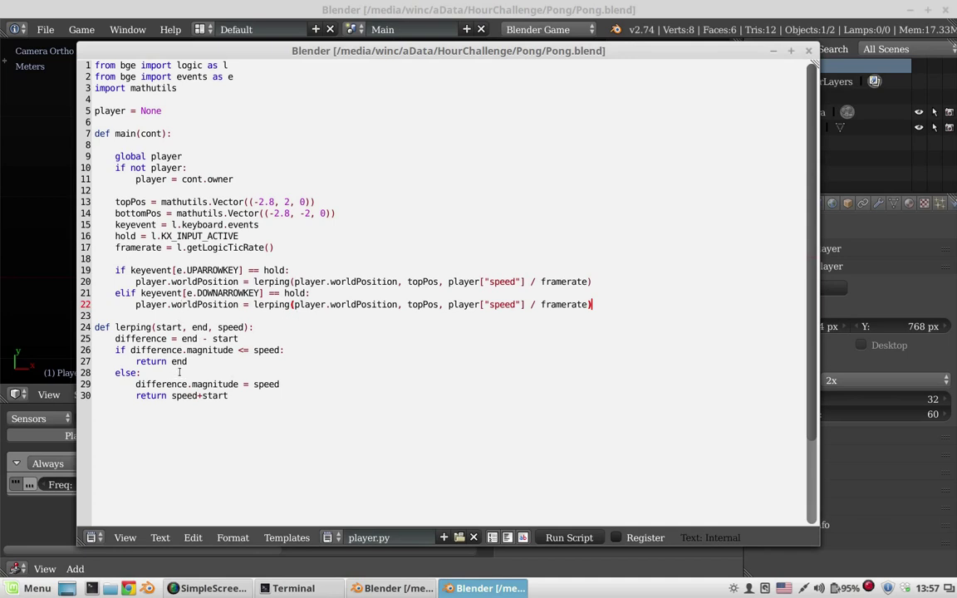
pyautogui.hotkey('alt', 'Tab')
pyautogui.press('p')
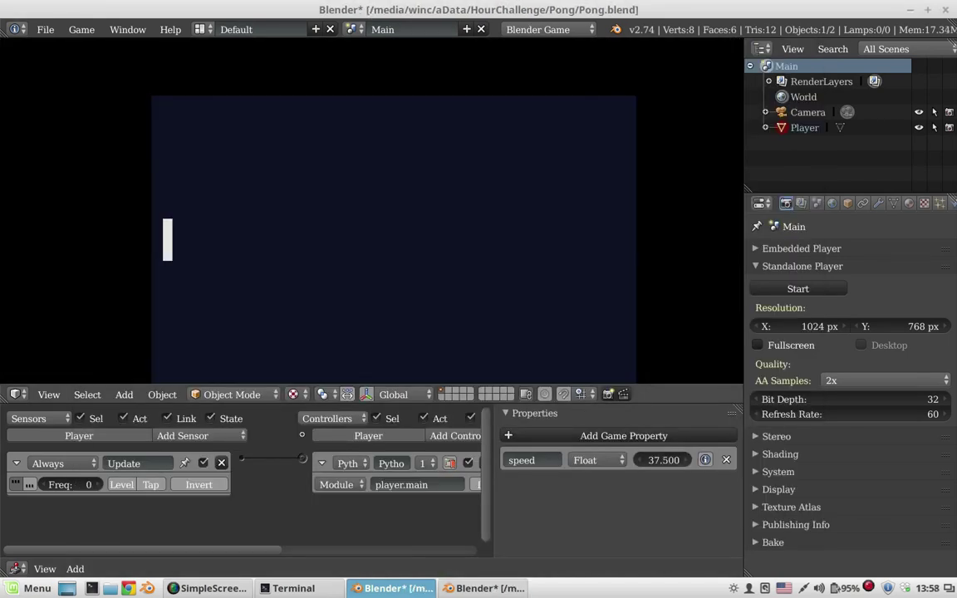
pyautogui.press('Escape')
pyautogui.hotkey('alt', 'Tab')
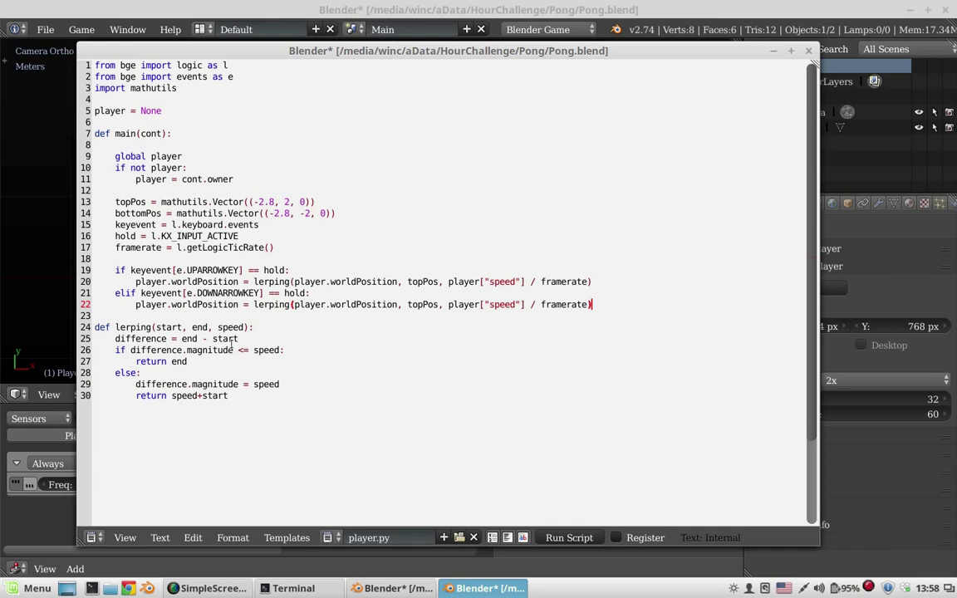
# Step: In player.py, retarget the down-arrow branch to bottomPos and add a debug print line
pyautogui.click(426, 304)
pyautogui.press('BackSpace')
pyautogui.press('BackSpace')
pyautogui.press('BackSpace')
pyautogui.write('bott')
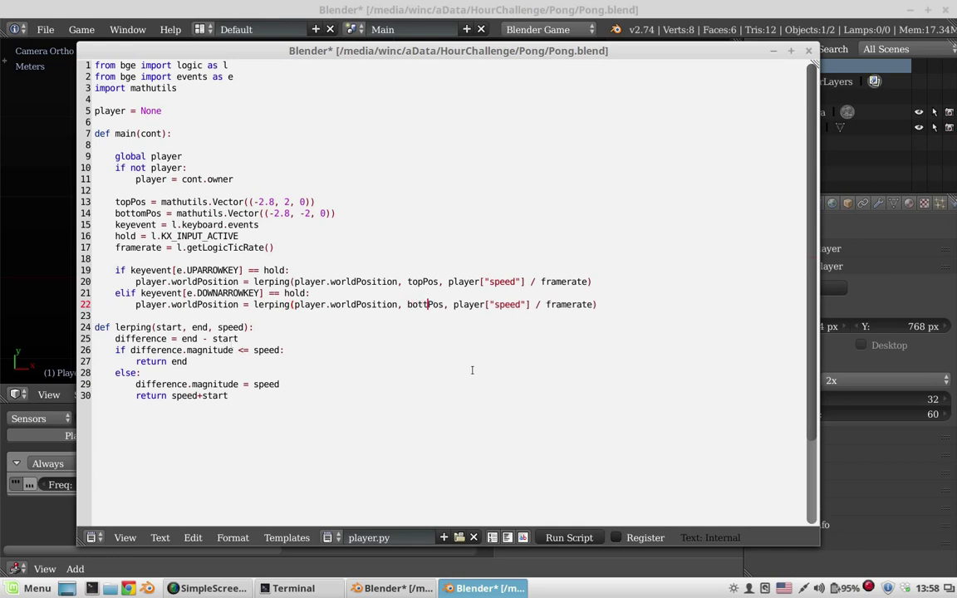
pyautogui.write('om')
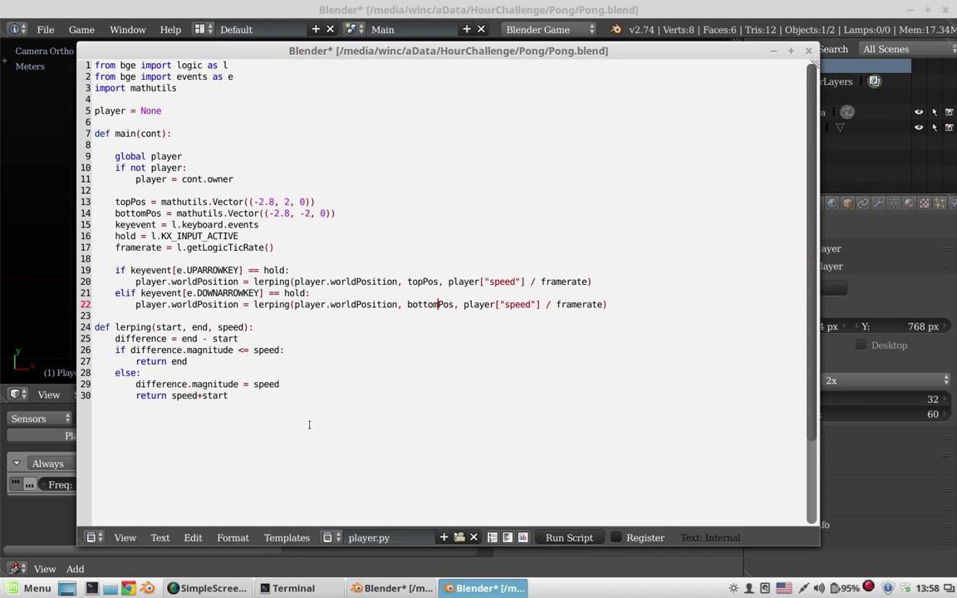
pyautogui.click(383, 275)
pyautogui.press('Return')
pyautogui.write('print(')
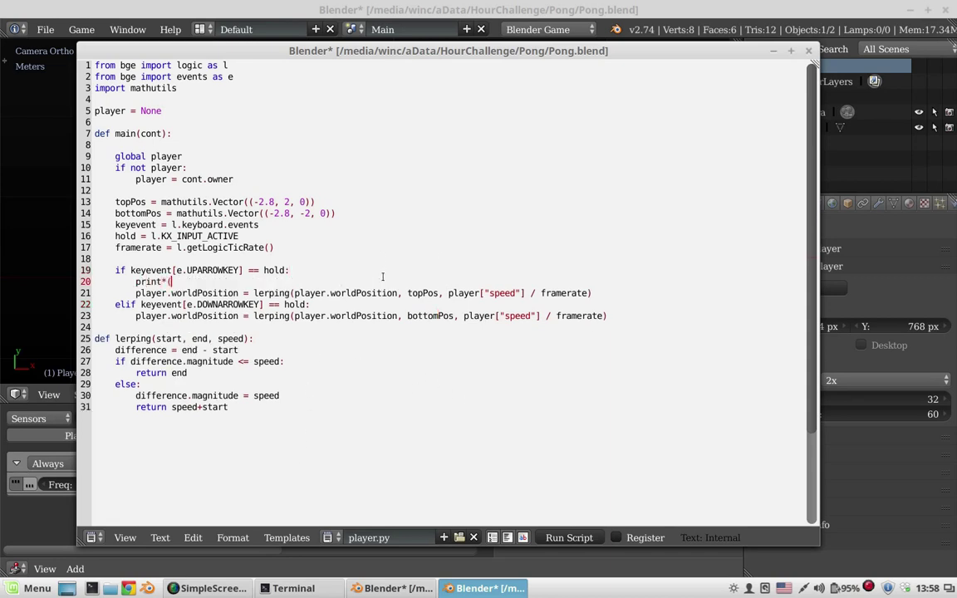
pyautogui.write('"just for debug')
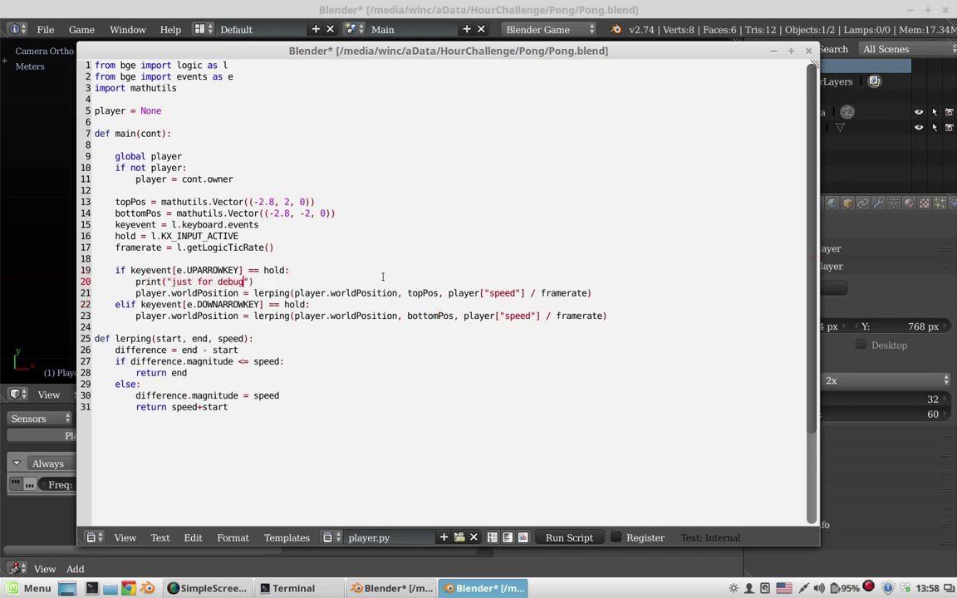
# Step: Test-run the game, then check the Terminal and player.py for errors
pyautogui.hotkey('alt', 'Tab')
pyautogui.press('p')
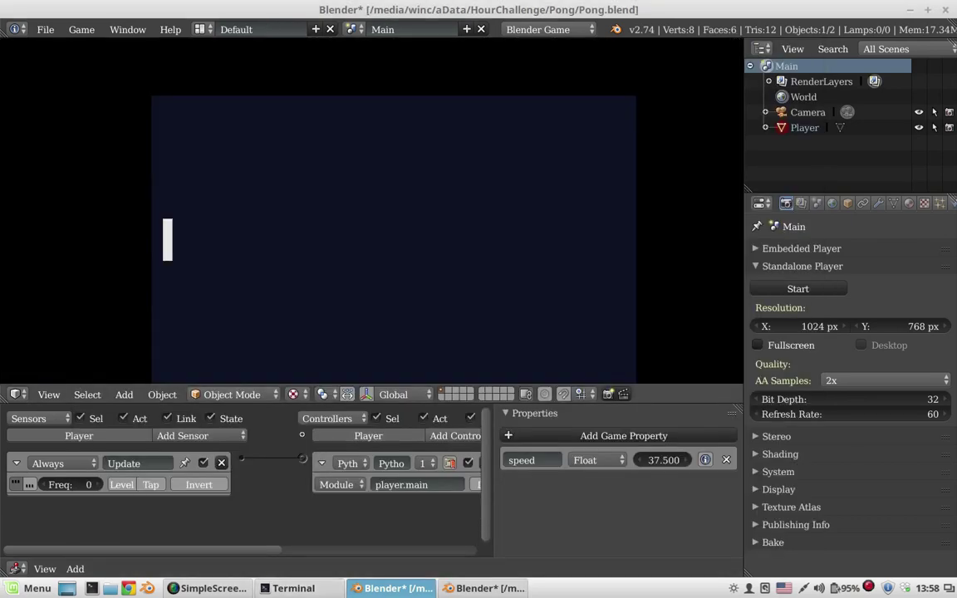
pyautogui.press('Escape')
pyautogui.click(293, 588)
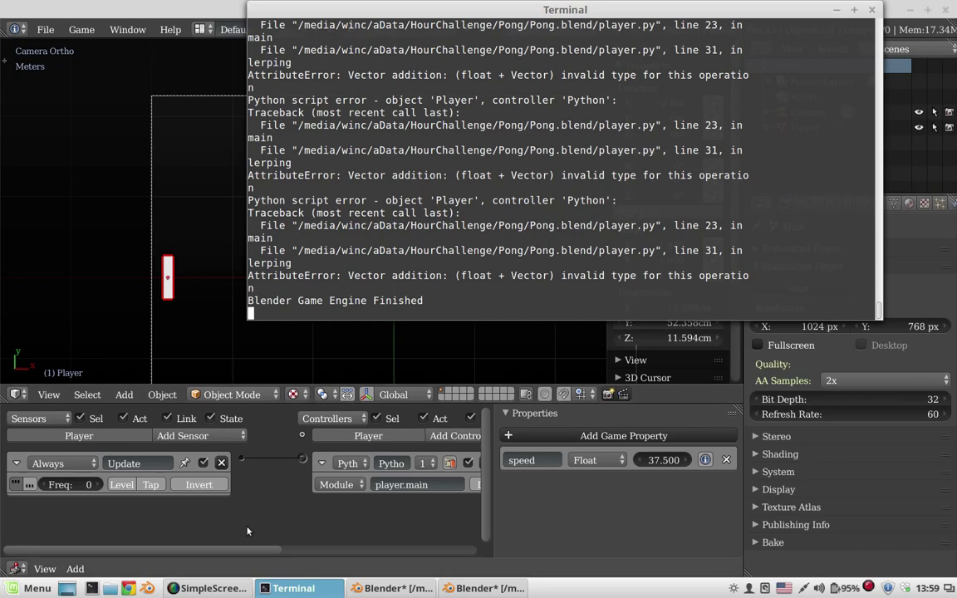
pyautogui.click(211, 588)
pyautogui.click(212, 588)
pyautogui.click(453, 588)
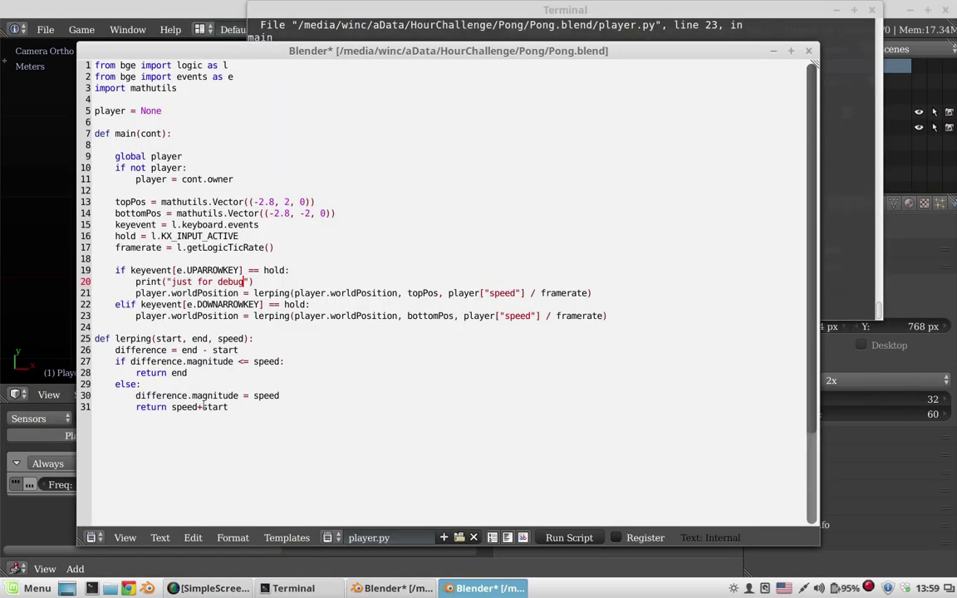
pyautogui.doubleClick(158, 395)
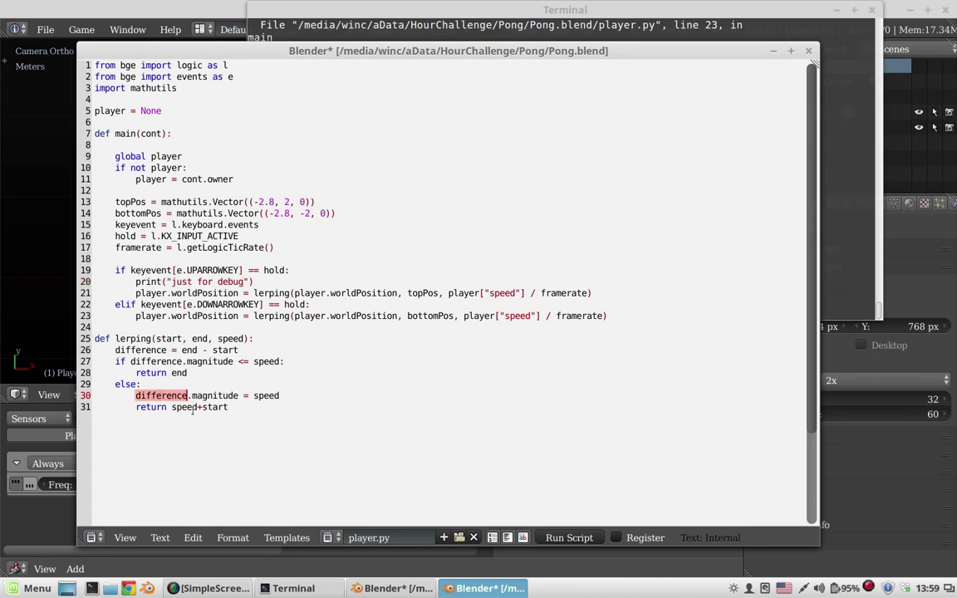
pyautogui.click(159, 395)
# Step: Leave camera view, recentre the viewport, and test the paddle movement again
pyautogui.click(128, 29)
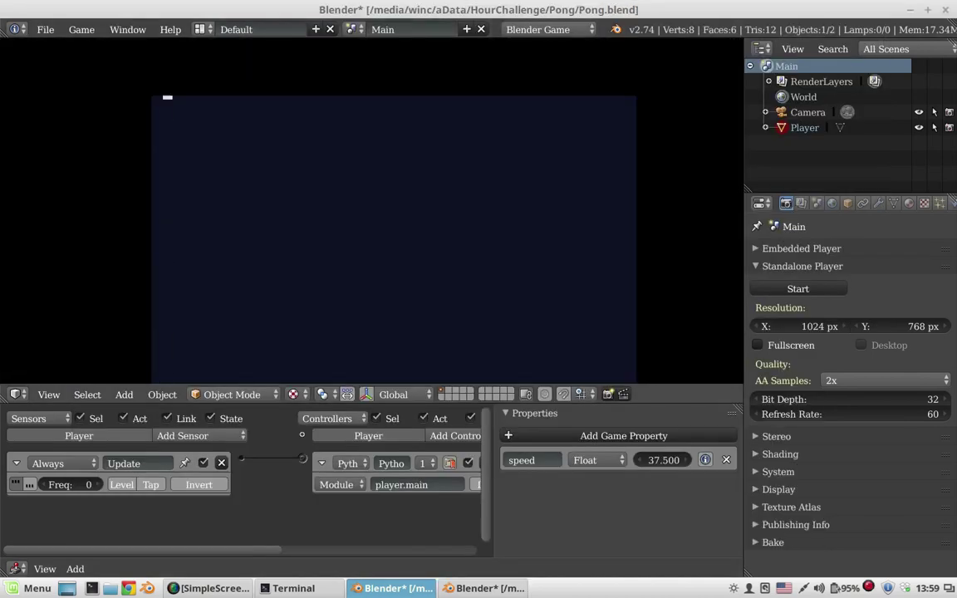
pyautogui.press('Escape')
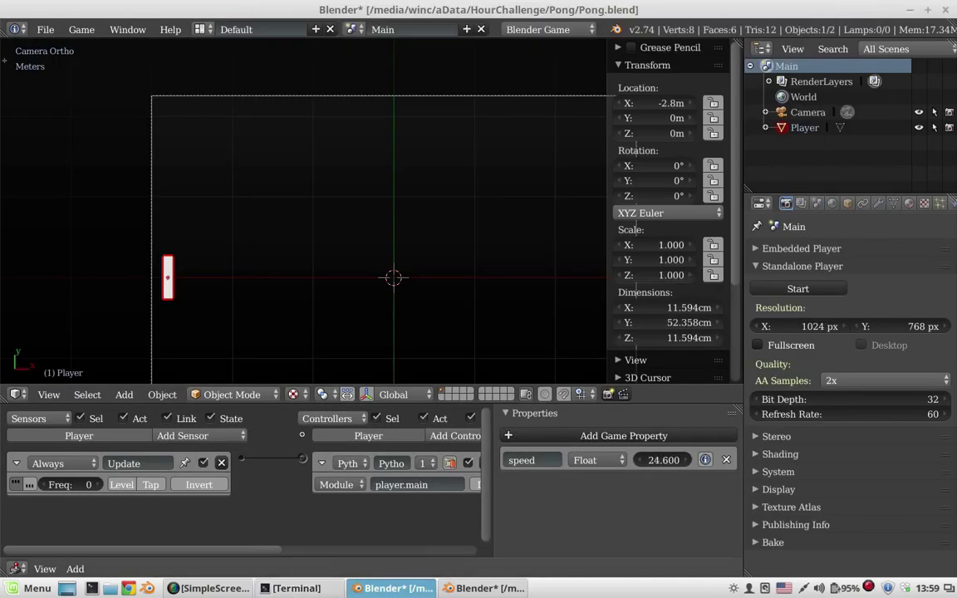
pyautogui.press('KP_0')
pyautogui.press('KP_0')
pyautogui.press('Home')
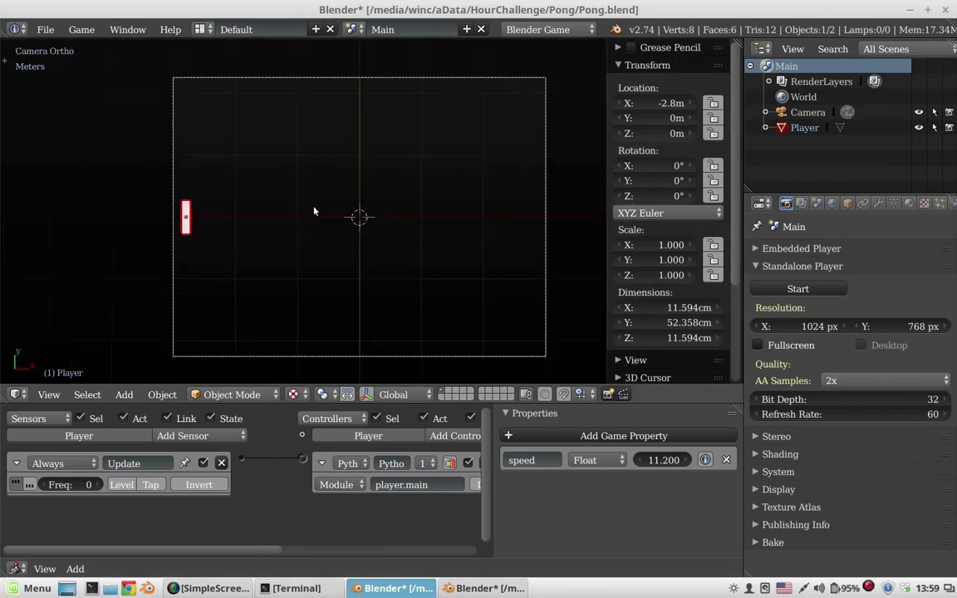
pyautogui.press('p')
pyautogui.press('Escape')
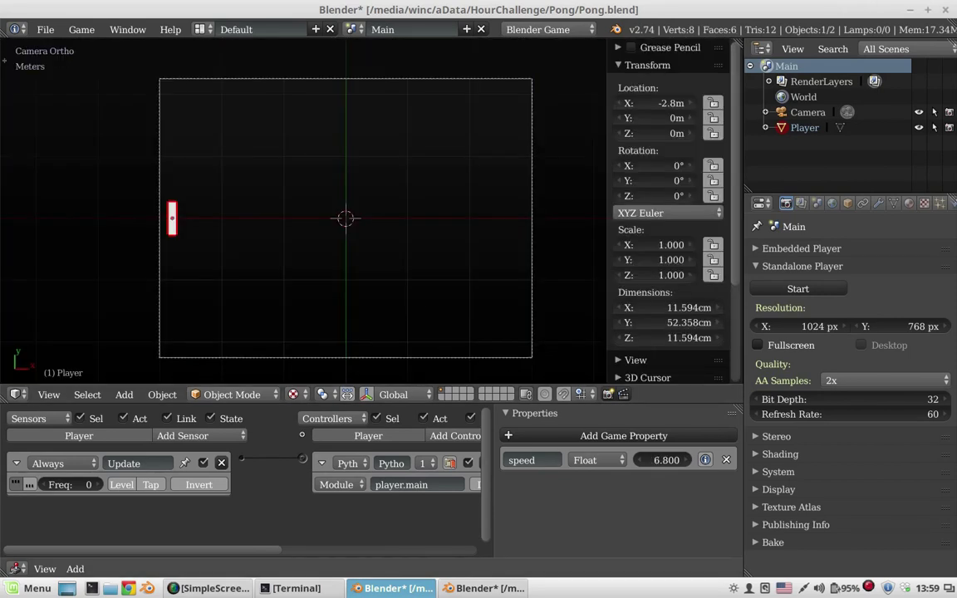
# Step: Lower the paddle speed to 5.700 and test-play the game
pyautogui.moveTo(666, 459); pyautogui.dragTo(640, 460)
pyautogui.press('p')
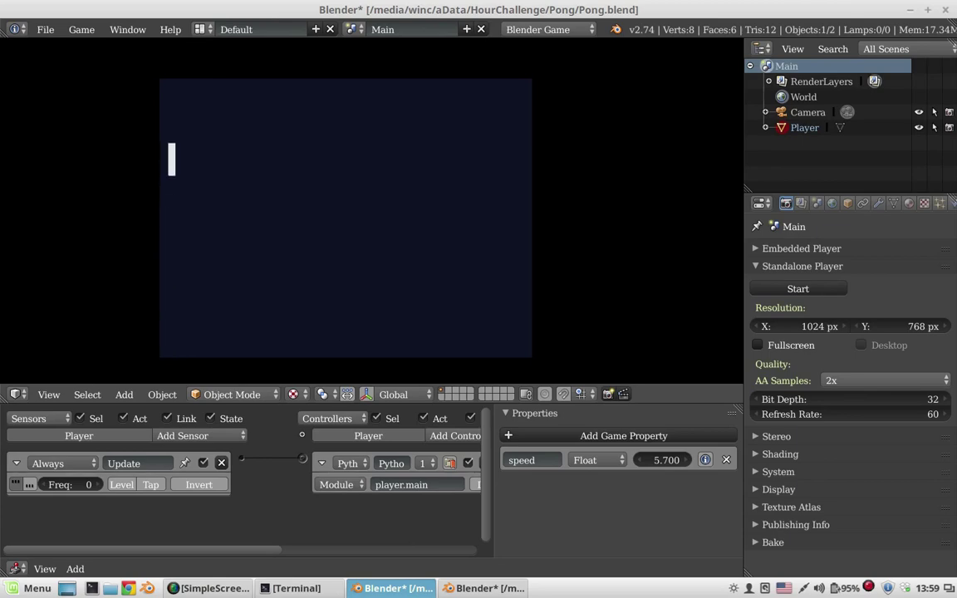
pyautogui.press('Escape')
# Step: Delete the debug print line from player.py and save over Pong.blend
pyautogui.hotkey('alt', 'Tab')
pyautogui.hotkey('alt', 'Tab')
pyautogui.hotkey('alt', 'Tab')
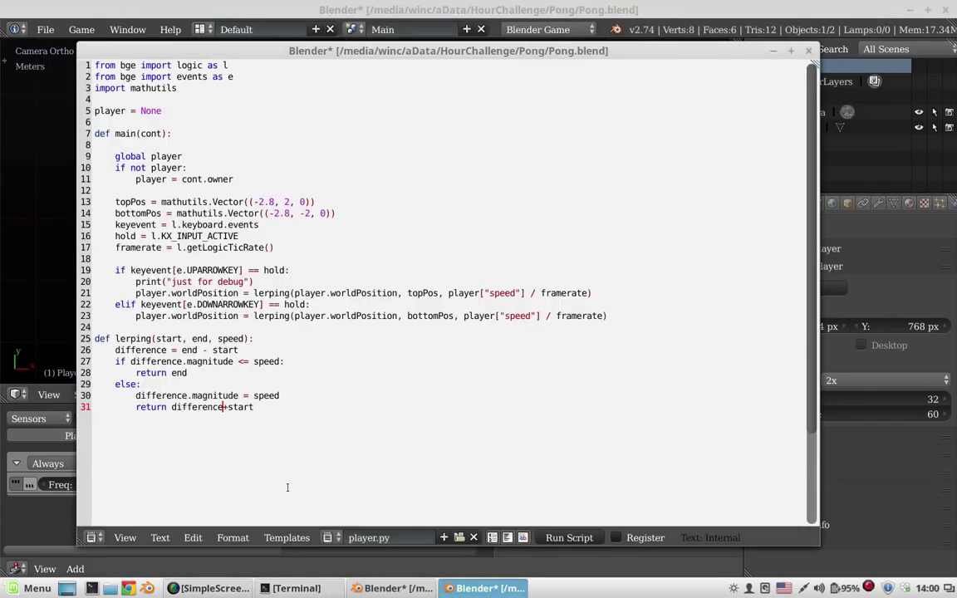
pyautogui.moveTo(310, 282); pyautogui.dragTo(310, 267)
pyautogui.press('BackSpace')
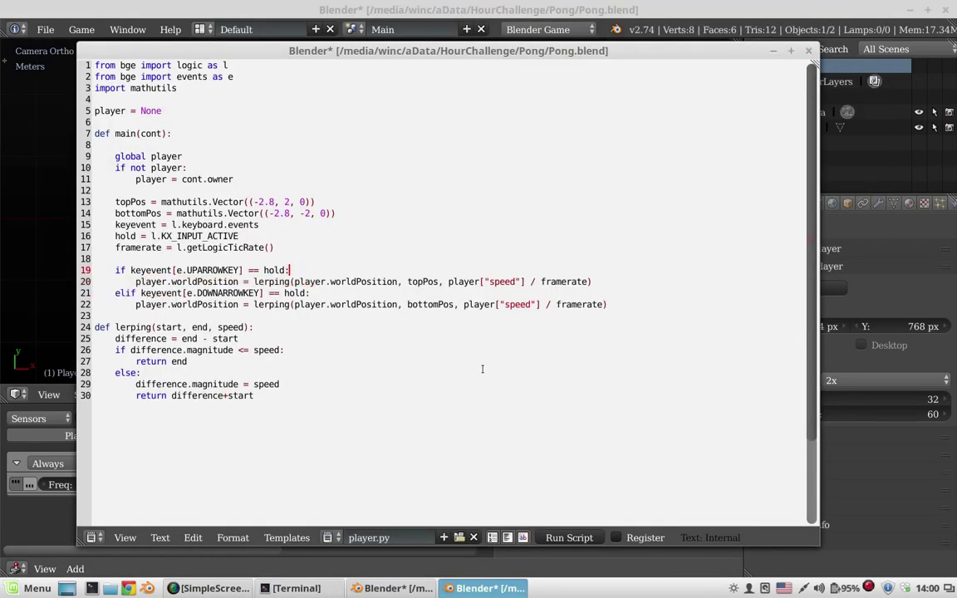
pyautogui.hotkey('ctrl', 's')
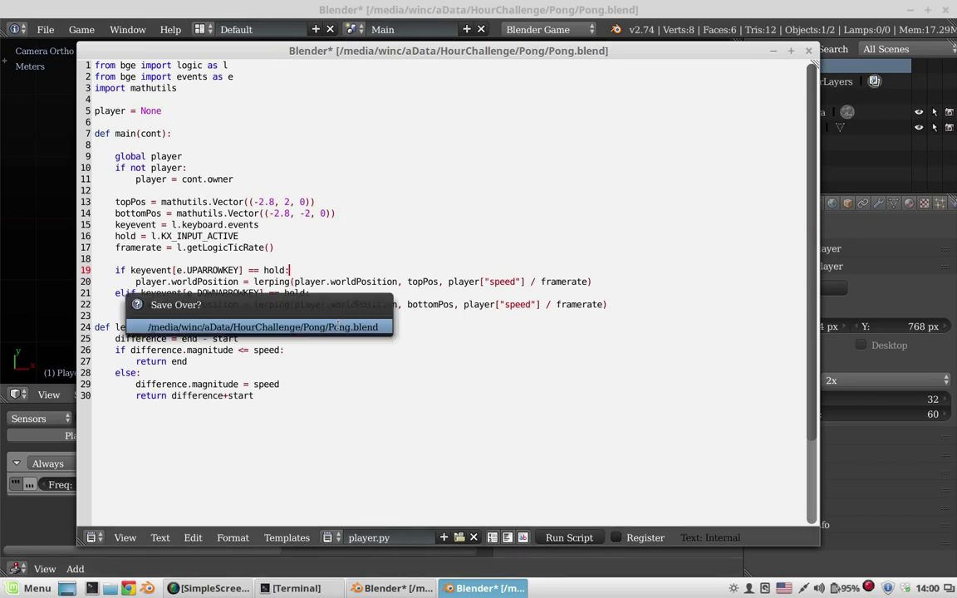
pyautogui.click(303, 295)
pyautogui.click(282, 11)
# Step: Add a cube scaled to 0.3 and apply its scale
pyautogui.hotkey('shift', 'a')
pyautogui.moveTo(214, 211)
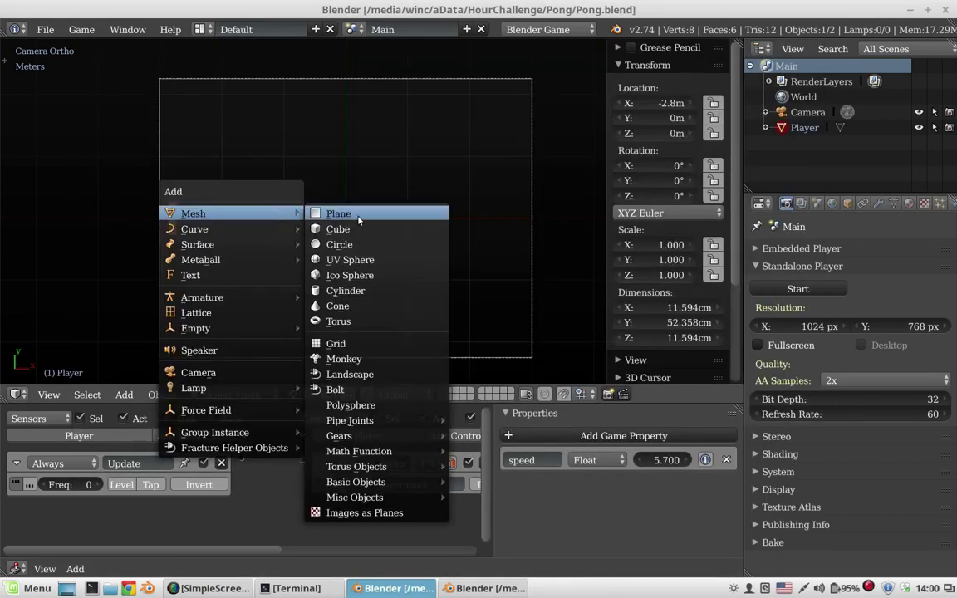
pyautogui.click(330, 232)
pyautogui.press('s')
pyautogui.press('ctrl')
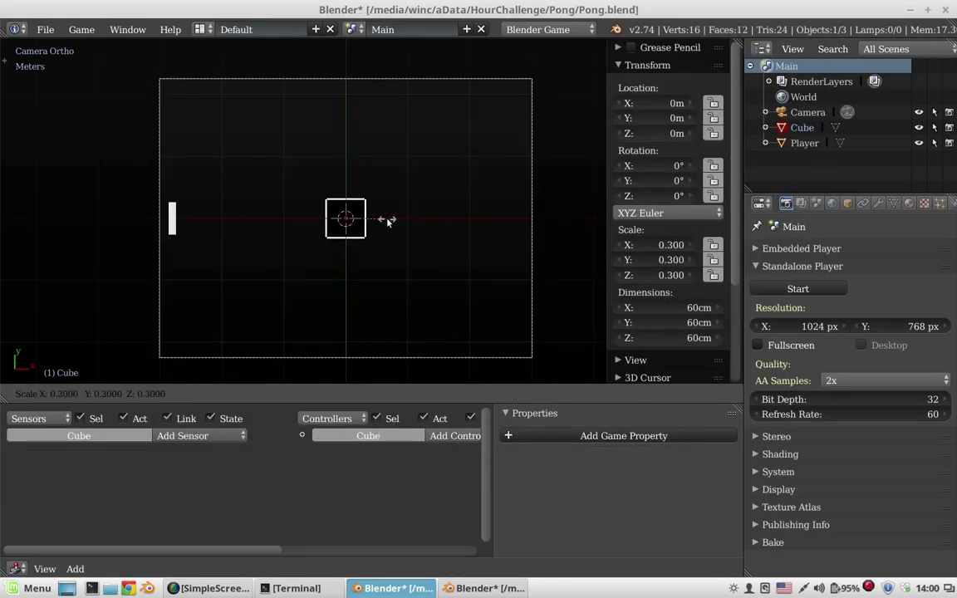
pyautogui.click(388, 221)
pyautogui.hotkey('ctrl', 'a')
pyautogui.click(332, 223)
# Step: Stretch the cube along X into a 7 m bar, apply scale, and place it at Y 2.5 m
pyautogui.press('s')
pyautogui.press('x')
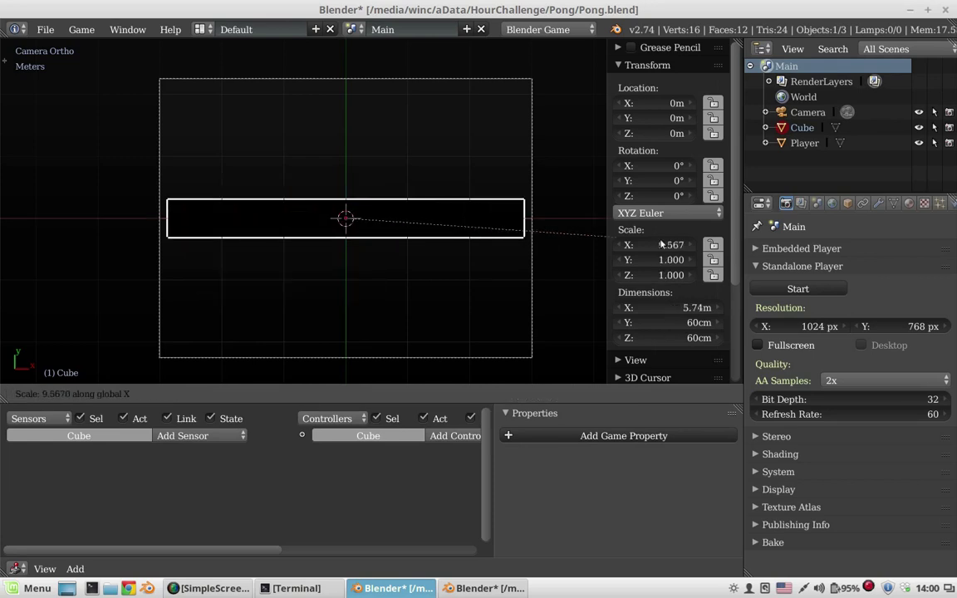
pyautogui.click(397, 250)
pyautogui.hotkey('ctrl', 'a')
pyautogui.click(380, 249)
pyautogui.write('gy')
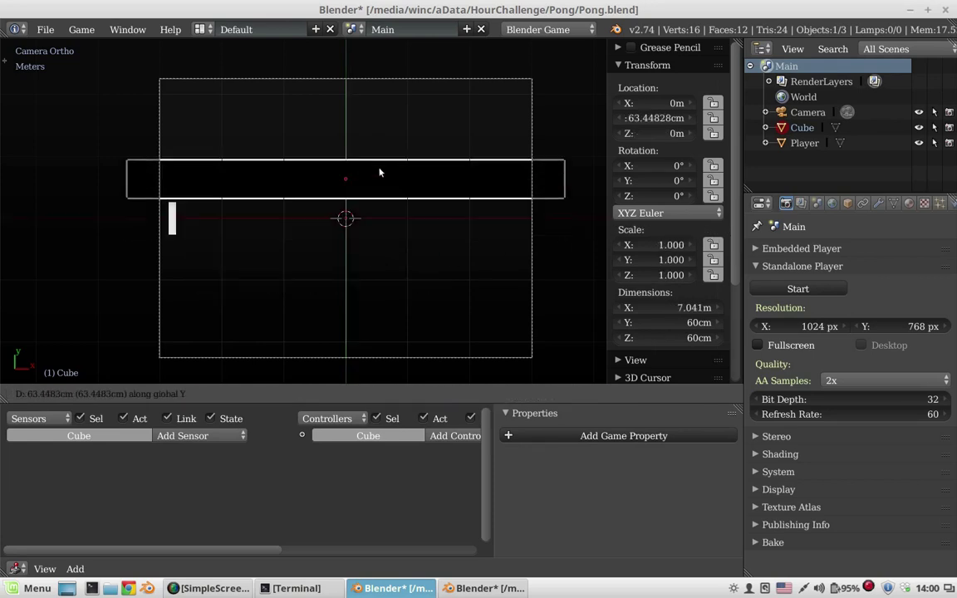
pyautogui.write('2.5m')
pyautogui.press('Return')
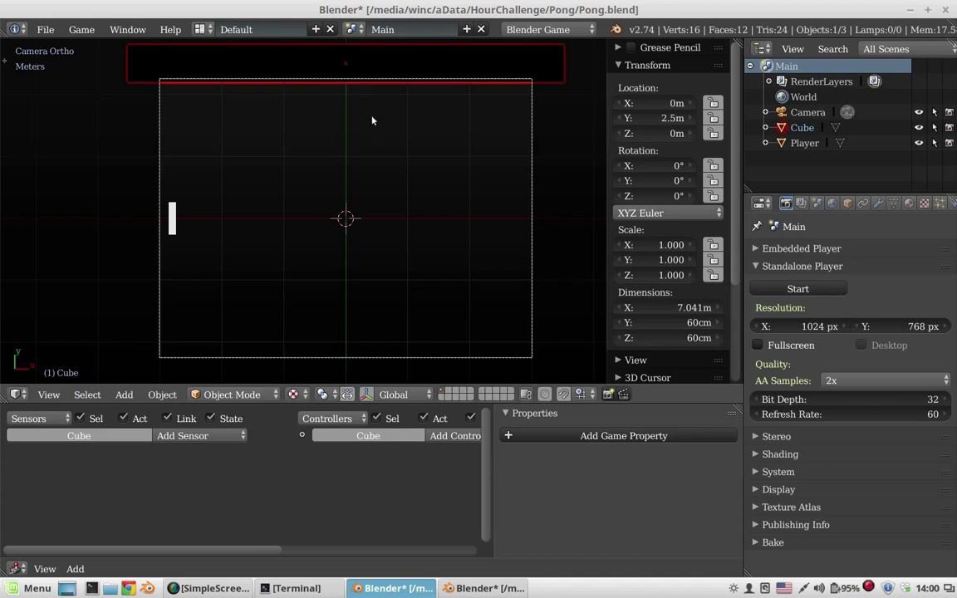
# Step: Enable box collision bounds and assign the Players material to the top wall
pyautogui.click(951, 203)
pyautogui.click(768, 443)
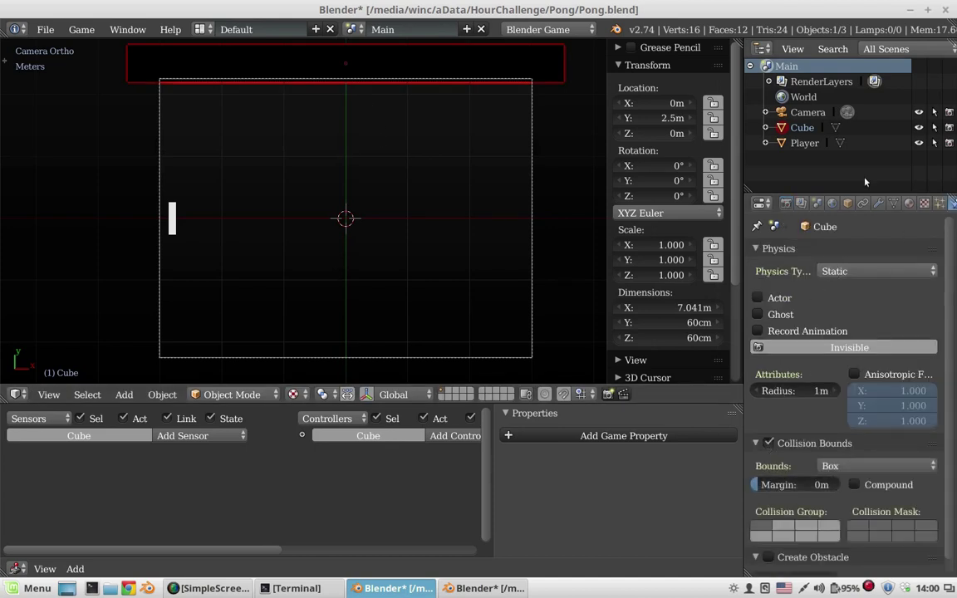
pyautogui.click(909, 202)
pyautogui.click(762, 292)
pyautogui.click(546, 210)
# Step: Duplicate the wall to Y -2.5 m as the bottom wall and test-play
pyautogui.hotkey('shift', 'd')
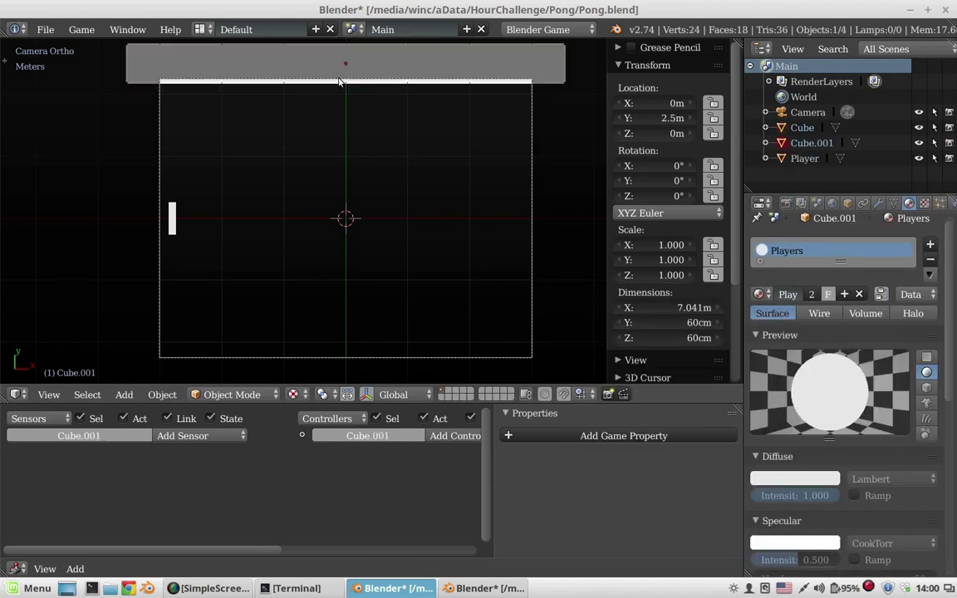
pyautogui.write('y')
pyautogui.write('-5')
pyautogui.press('Return')
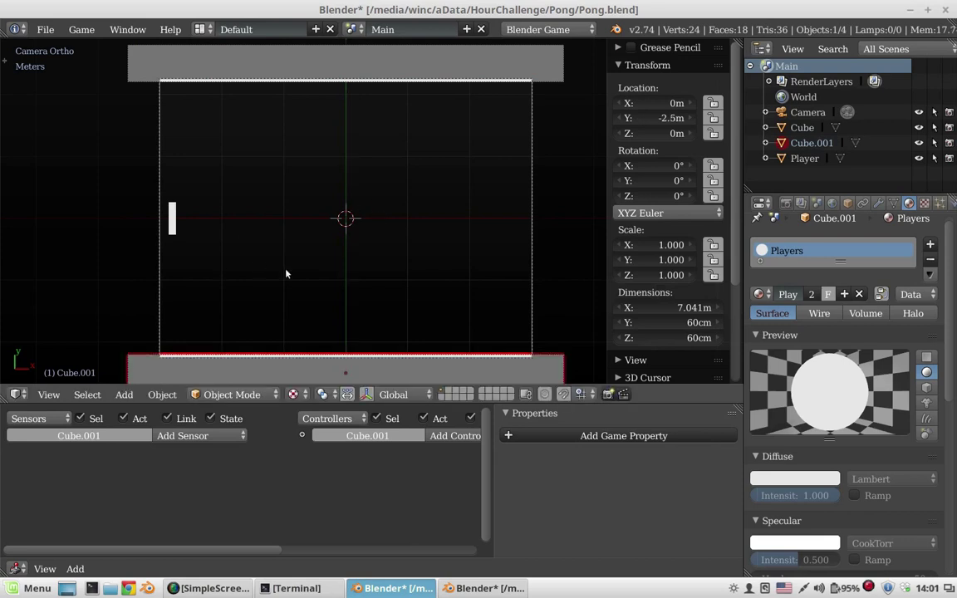
pyautogui.press('p')
pyautogui.press('Up')
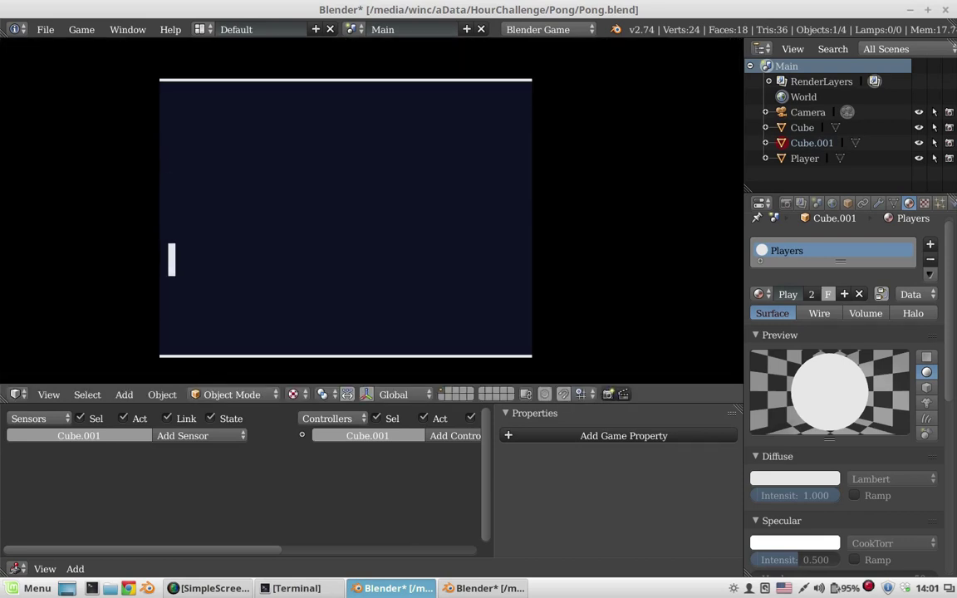
pyautogui.press('Escape')
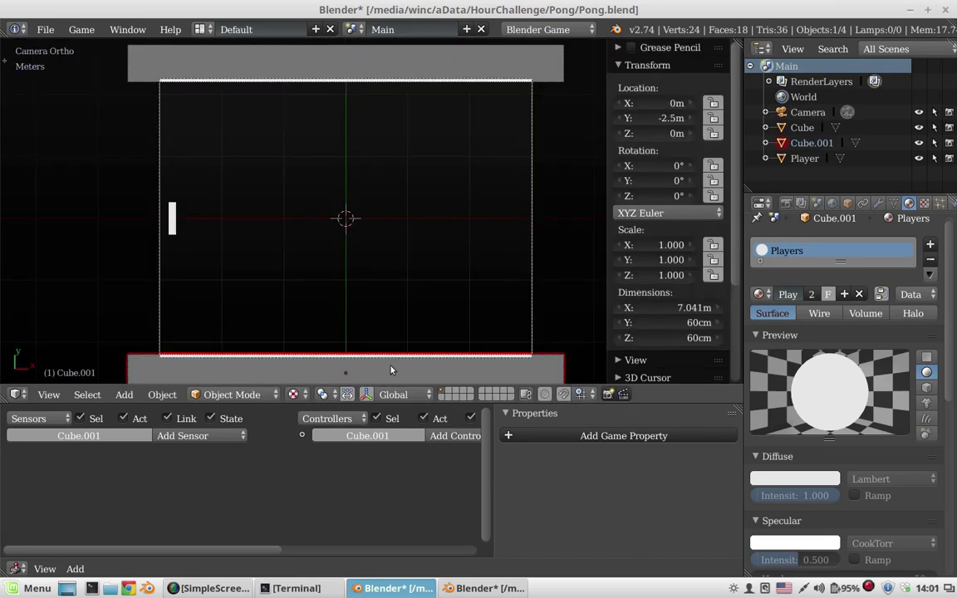
pyautogui.hotkey('shift', 'a')
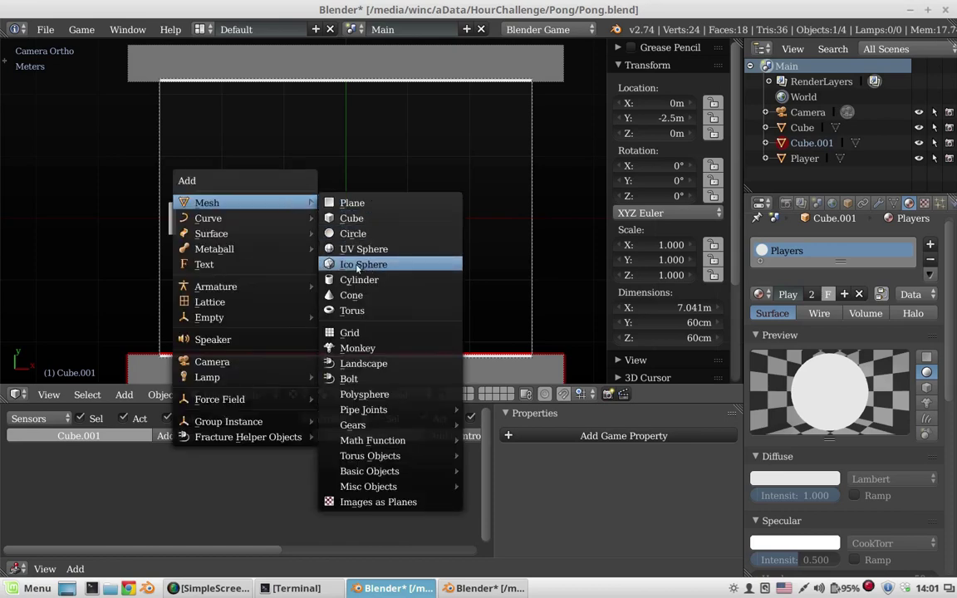
# Step: Add a cube and round it into a sphere with applied Subdivision Surface and Cast (factor 1) modifiers
pyautogui.click(352, 218)
pyautogui.click(878, 203)
pyautogui.click(851, 253)
pyautogui.click(607, 453)
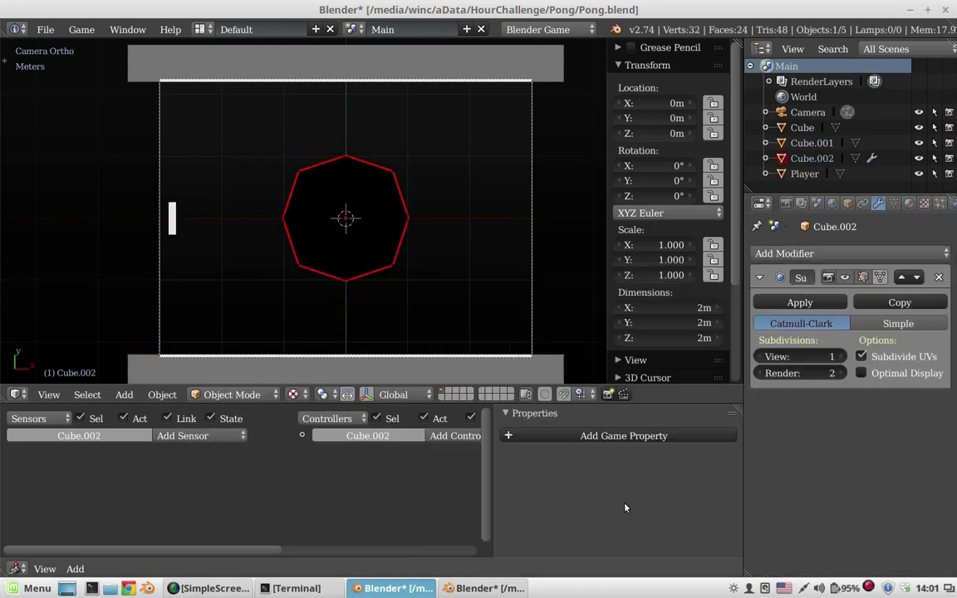
pyautogui.click(799, 302)
pyautogui.click(850, 253)
pyautogui.click(704, 276)
pyautogui.click(874, 340)
pyautogui.write('1')
pyautogui.press('Tab')
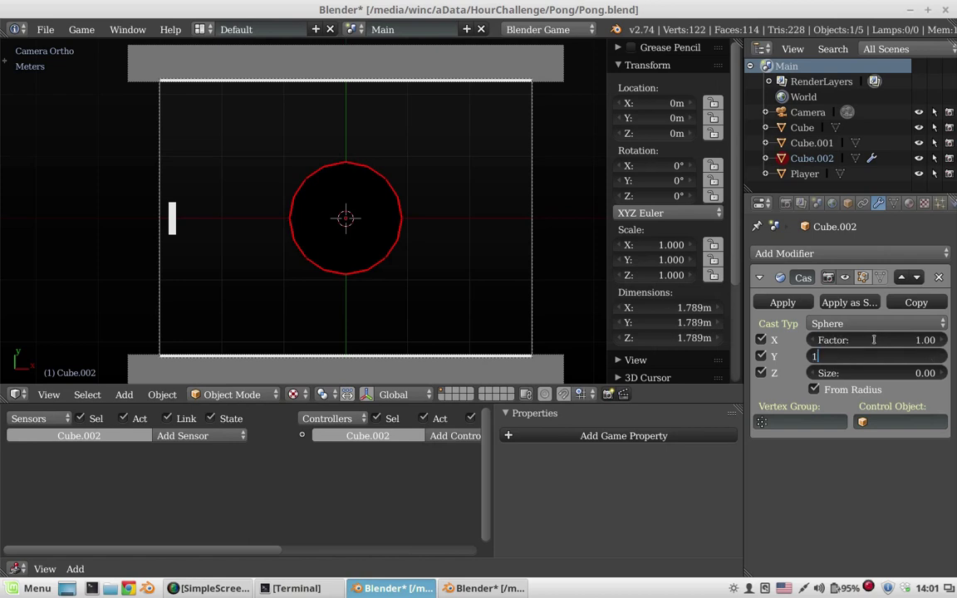
pyautogui.press('Return')
pyautogui.click(783, 302)
# Step: Scale the sphere down to 0.1 and apply the scale
pyautogui.press('s')
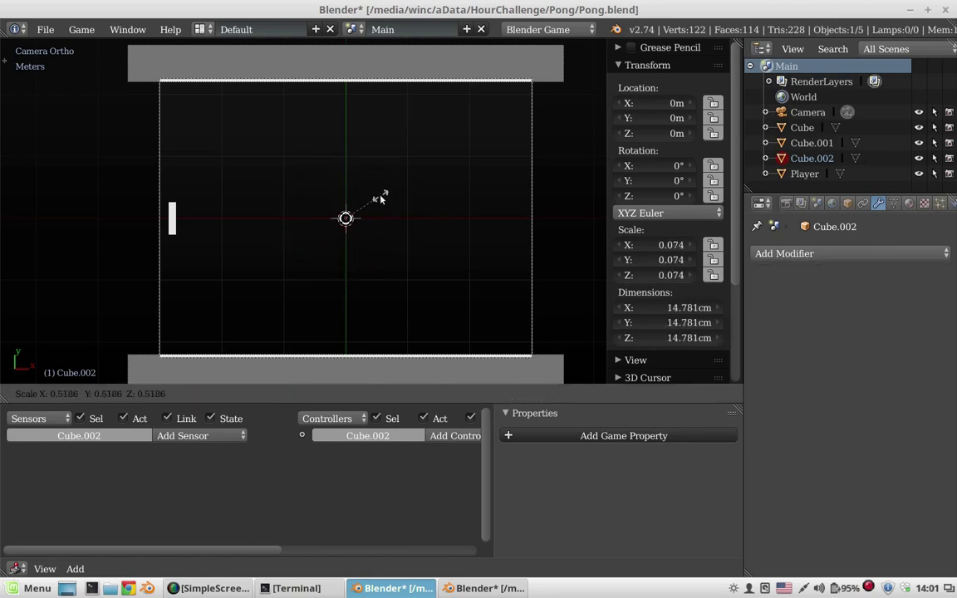
pyautogui.click(378, 212)
pyautogui.hotkey('ctrl', 'z')
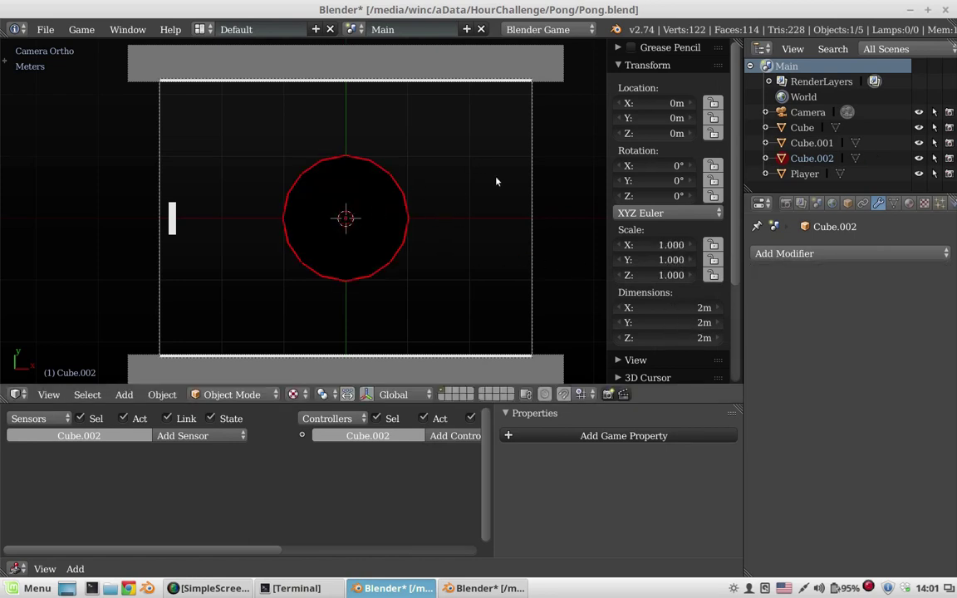
pyautogui.write('s.1')
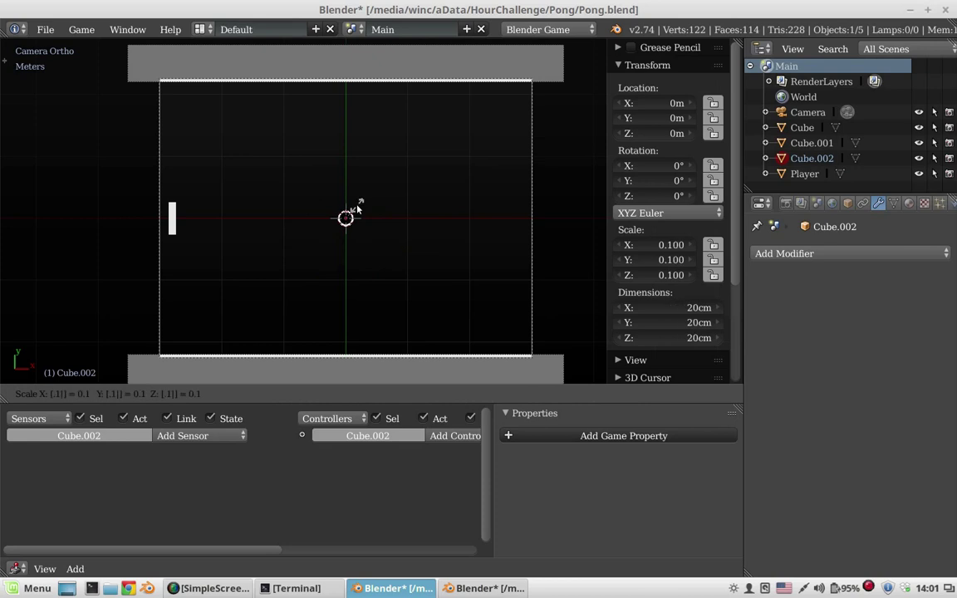
pyautogui.press('Return')
pyautogui.hotkey('ctrl', 'a')
pyautogui.click(374, 226)
# Step: Make the ball a Rigid Body with collision radius 0.1
pyautogui.click(952, 202)
pyautogui.click(872, 271)
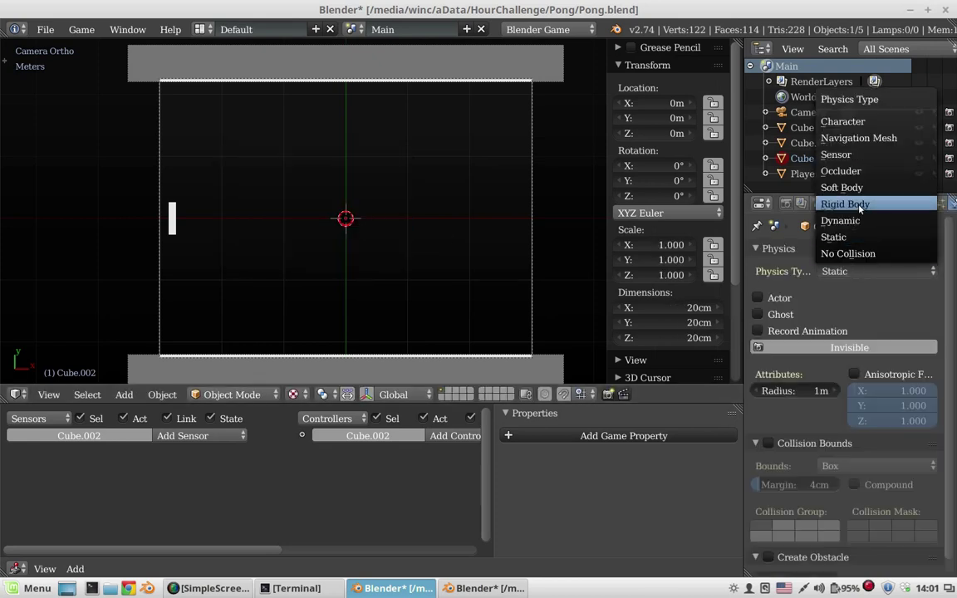
pyautogui.click(860, 204)
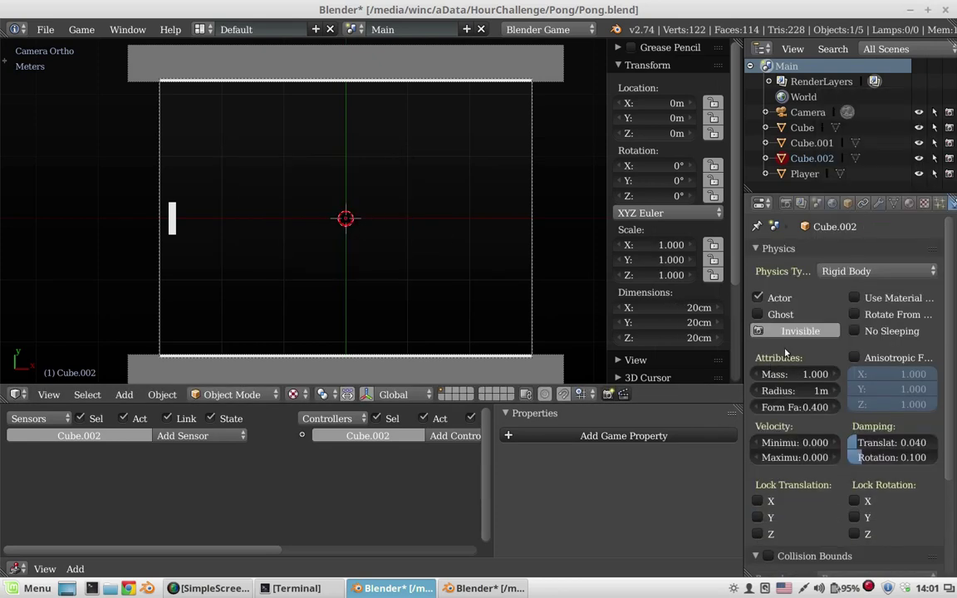
pyautogui.click(795, 391)
pyautogui.write('.1')
pyautogui.click(801, 390)
pyautogui.write('0.1')
pyautogui.press('Return')
# Step: Assign the Players material to the ball and rename the shared material BounceMat
pyautogui.click(909, 203)
pyautogui.click(759, 294)
pyautogui.click(623, 316)
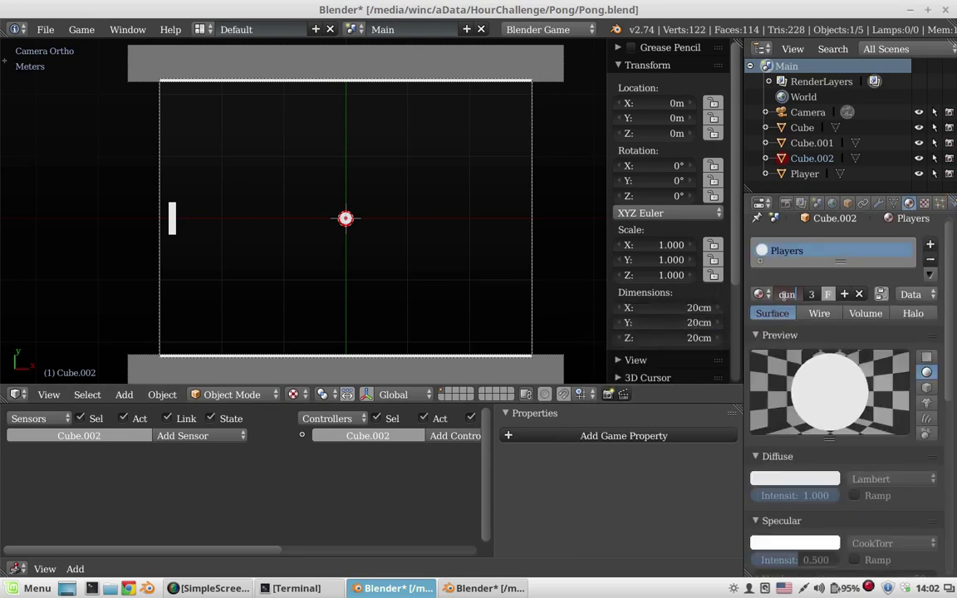
pyautogui.click(706, 266)
# Step: Duplicate the bottom wall and rotate the copy 90° to form the right-edge wall
pyautogui.rightClick(366, 370)
pyautogui.hotkey('shift', 'd')
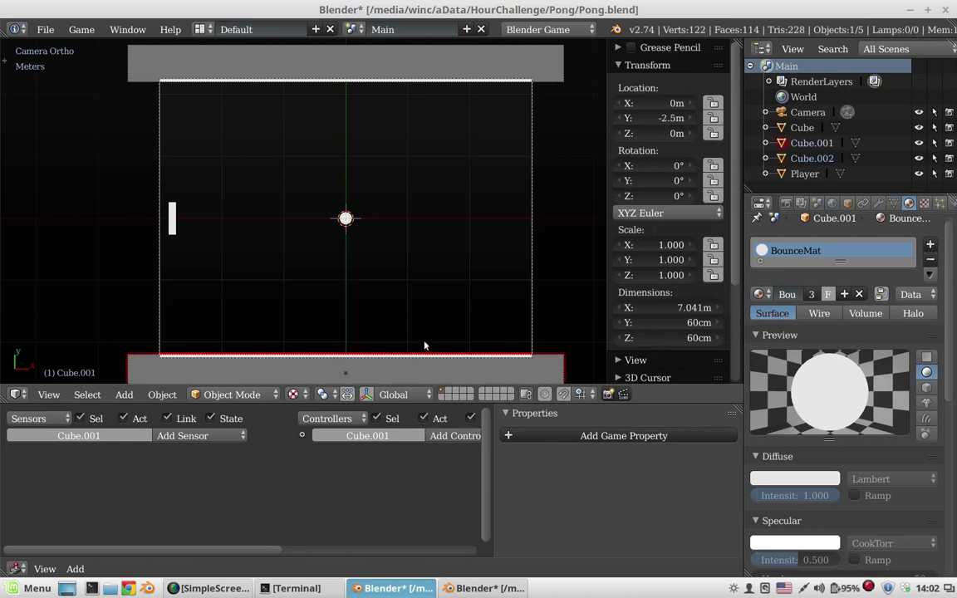
pyautogui.click(532, 163)
pyautogui.write('r90')
pyautogui.press('Return')
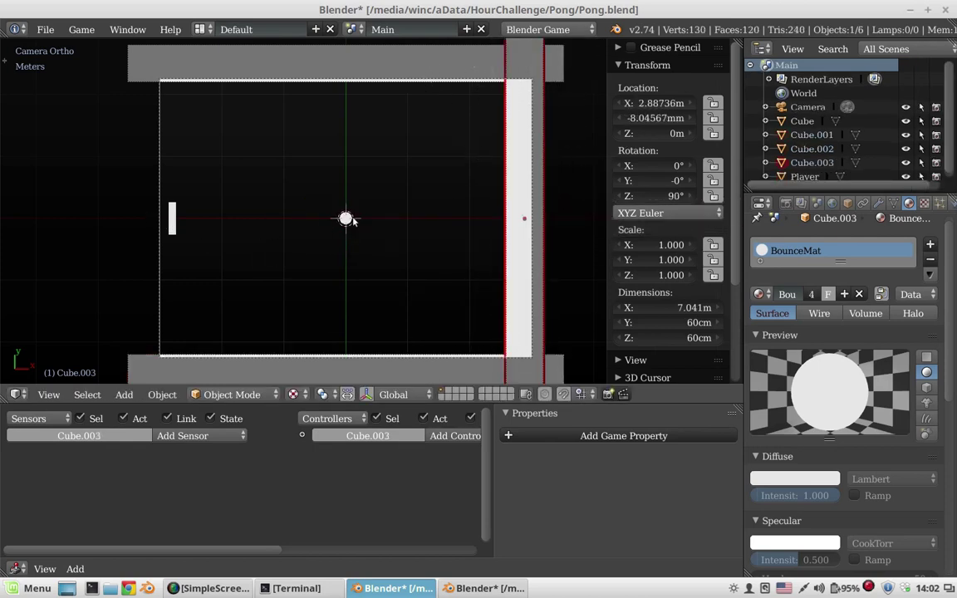
# Step: Give the ball an Always sensor, an And controller and a Motion actuator
pyautogui.rightClick(346, 219)
pyautogui.click(208, 435)
pyautogui.click(189, 403)
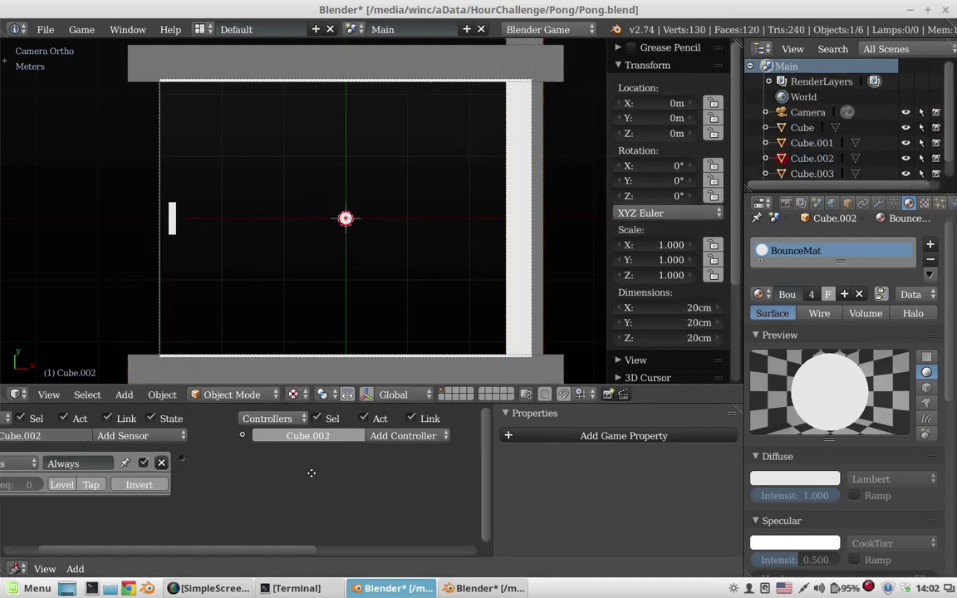
pyautogui.click(363, 435)
pyautogui.click(342, 451)
pyautogui.moveTo(432, 472); pyautogui.dragTo(213, 472, button='middle')
pyautogui.click(413, 435)
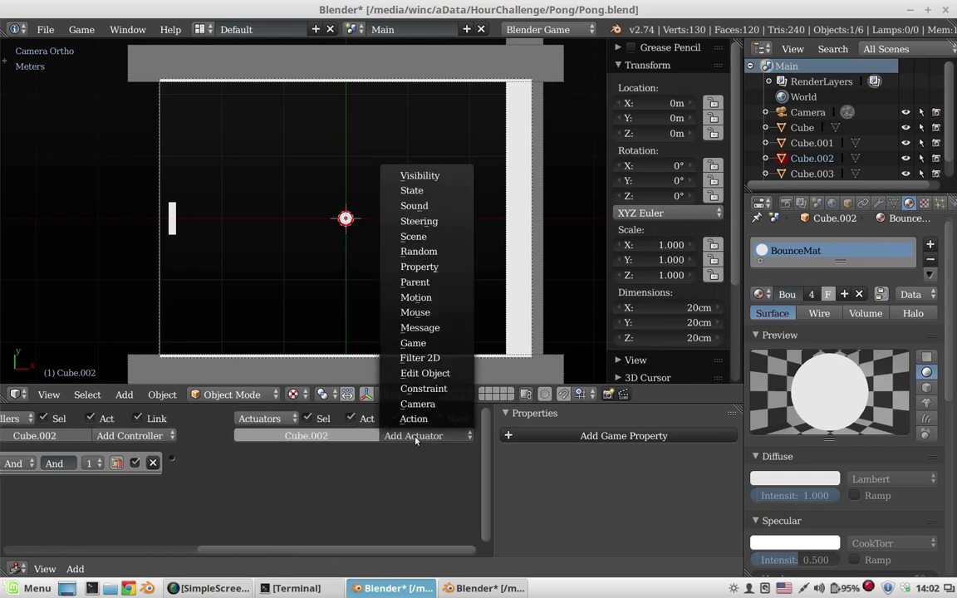
pyautogui.click(382, 293)
pyautogui.scroll(-2, 234, 465)
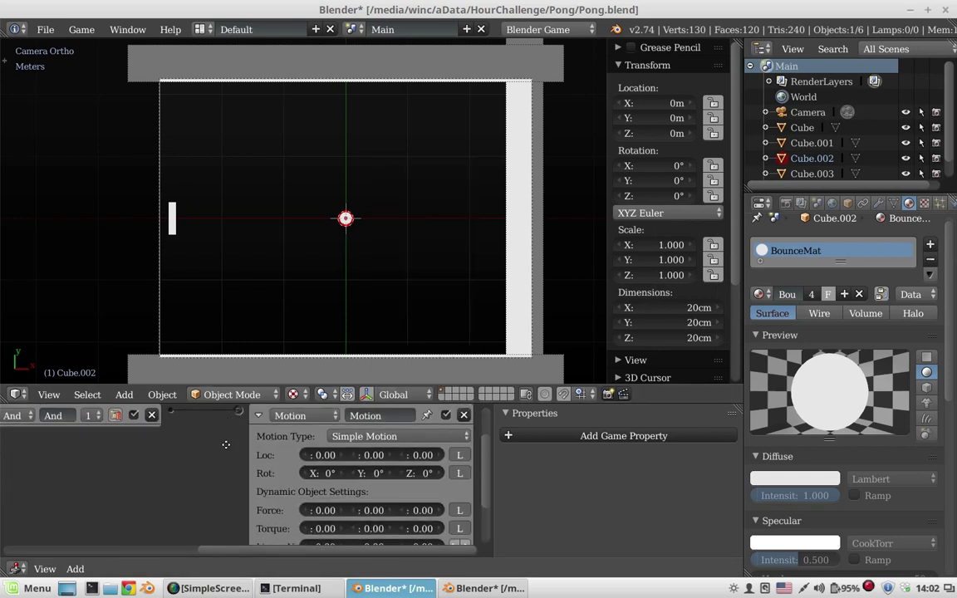
pyautogui.scroll(-2, 234, 465)
pyautogui.moveTo(324, 478); pyautogui.dragTo(390, 482)
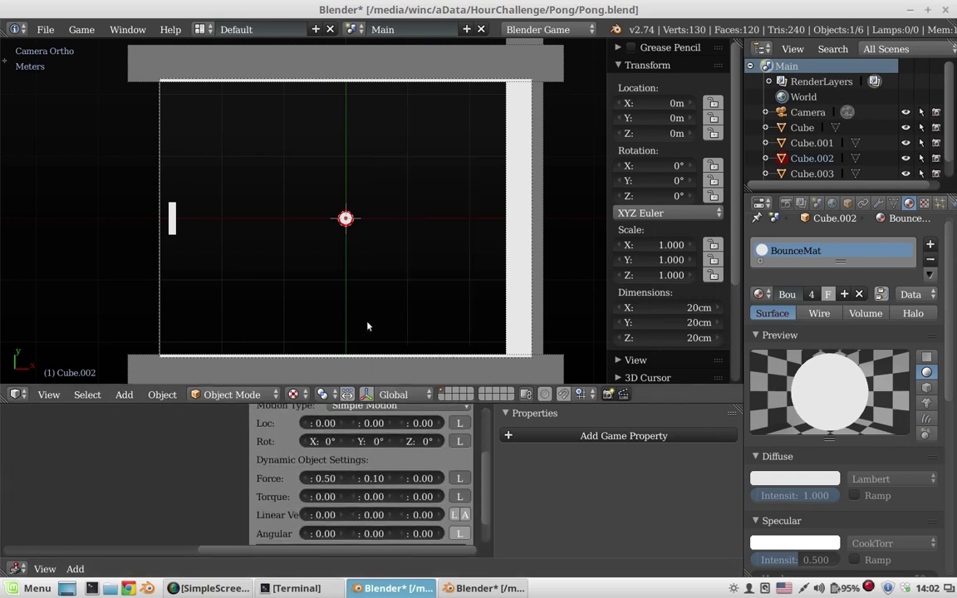
# Step: Set the ball's X linear velocity to 2.50 and test-play the game repeatedly
pyautogui.press('p')
pyautogui.press('Escape')
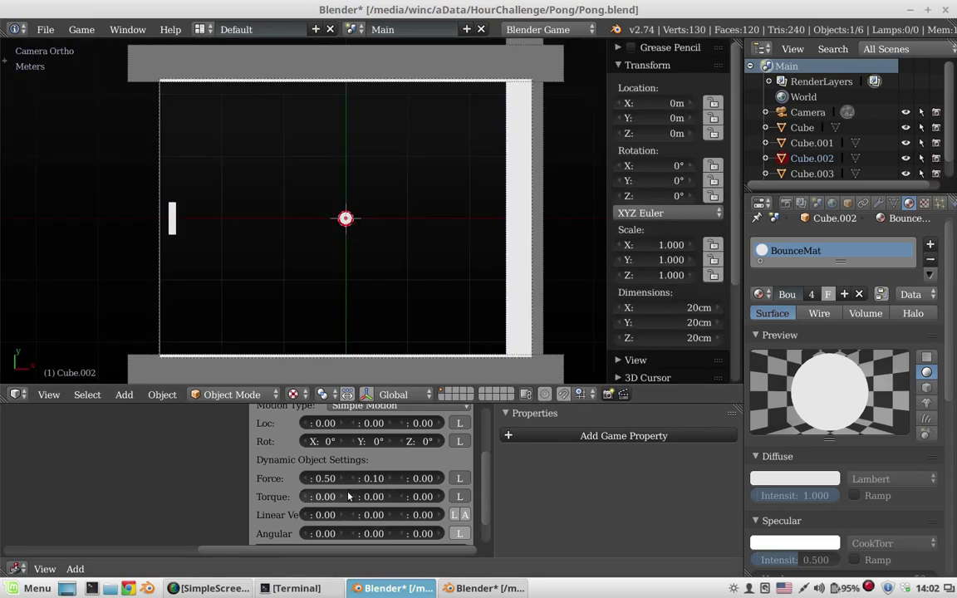
pyautogui.press('Home')
pyautogui.hscroll(5, 152, 479)
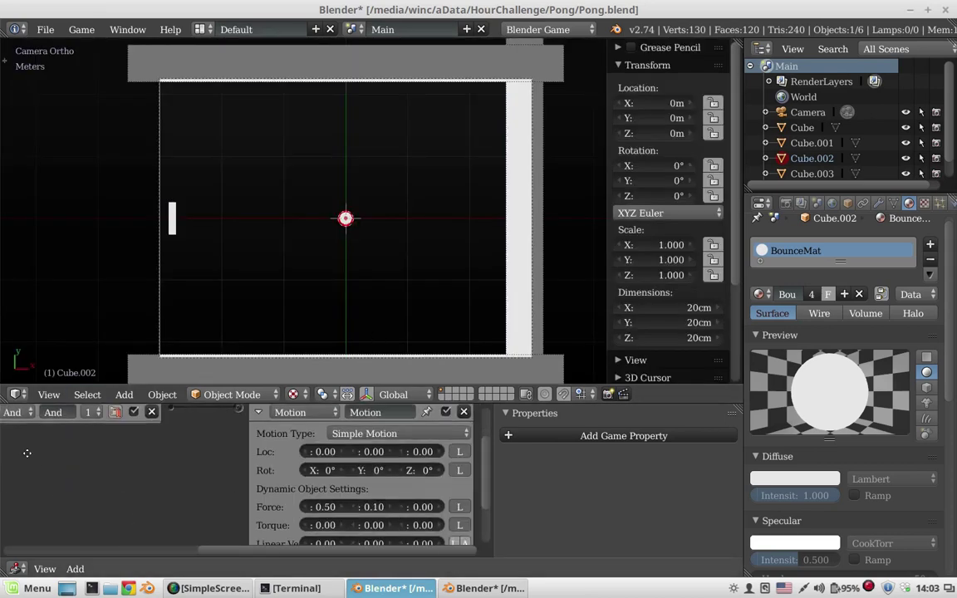
pyautogui.scroll(-3, 152, 479)
pyautogui.moveTo(324, 496); pyautogui.dragTo(374, 495)
pyautogui.press('p')
pyautogui.press('Escape')
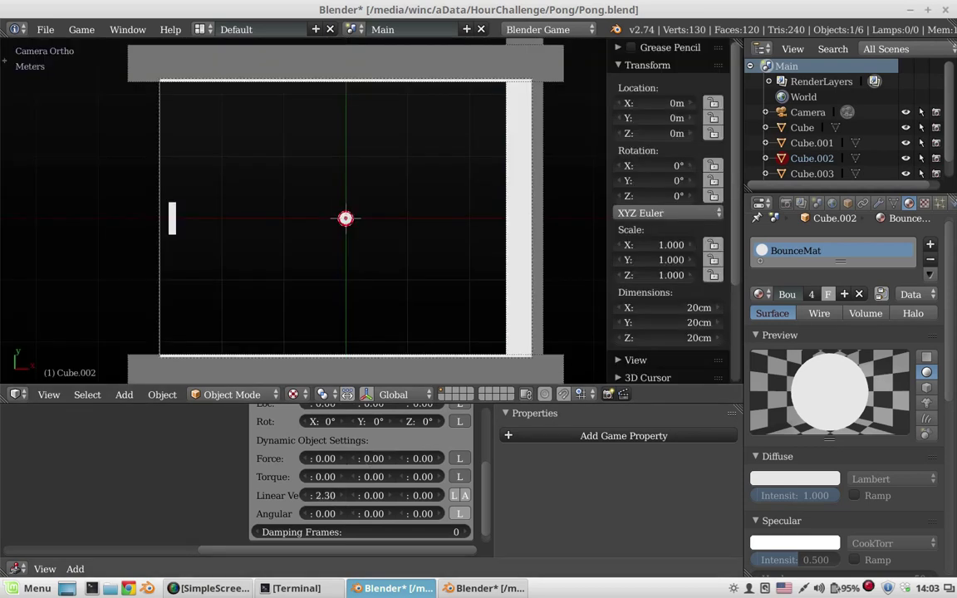
pyautogui.press('p')
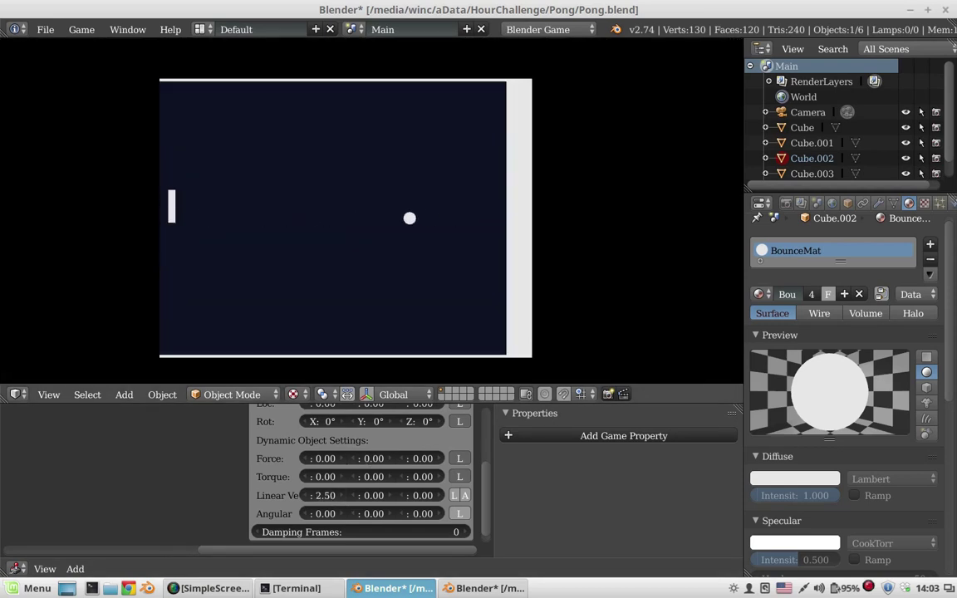
pyautogui.press('Escape')
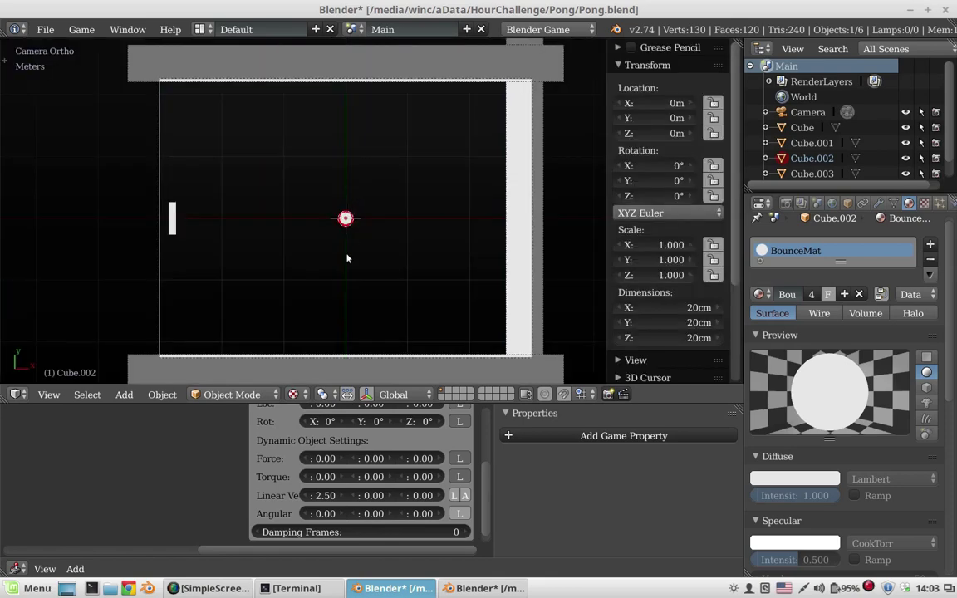
pyautogui.moveTo(348, 257)
pyautogui.mouseDown(button='middle')
pyautogui.moveTo(363, 284)
pyautogui.moveTo(499, 275)
pyautogui.mouseUp(button='middle')
pyautogui.click(952, 203)
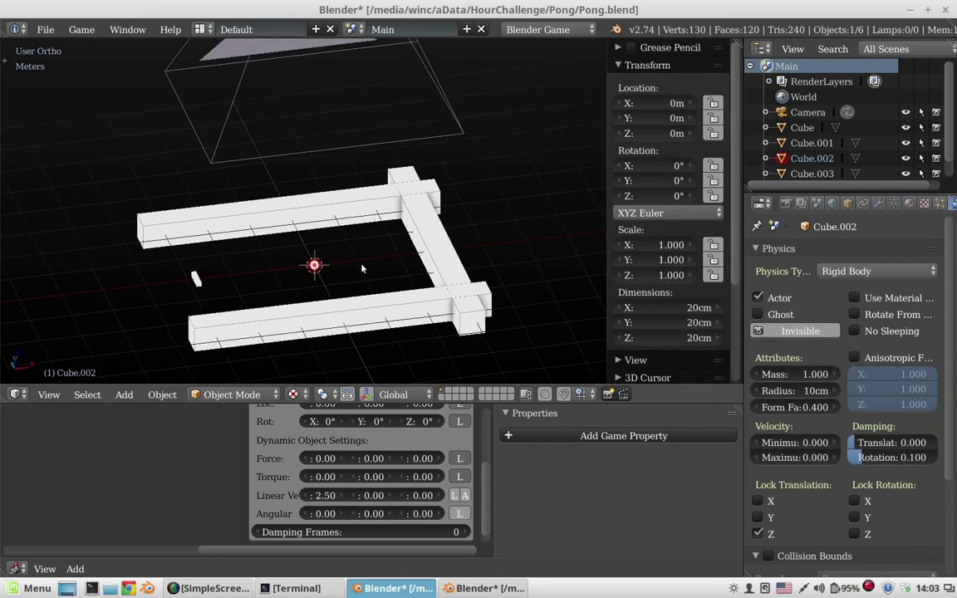
# Step: Test-play from the tilted view, then switch to camera view and play again
pyautogui.press('p')
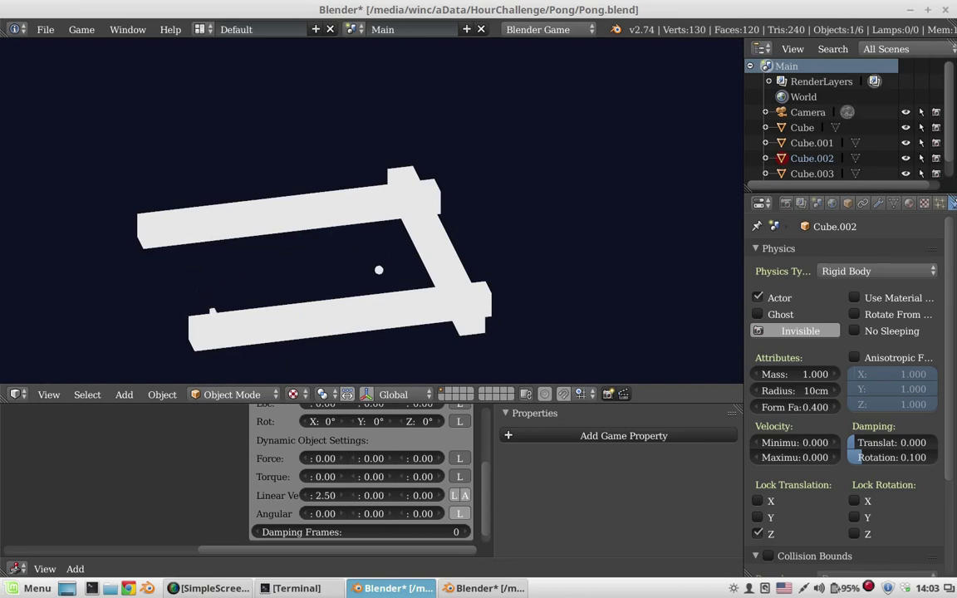
pyautogui.press('Escape')
pyautogui.press('KP_0')
pyautogui.press('p')
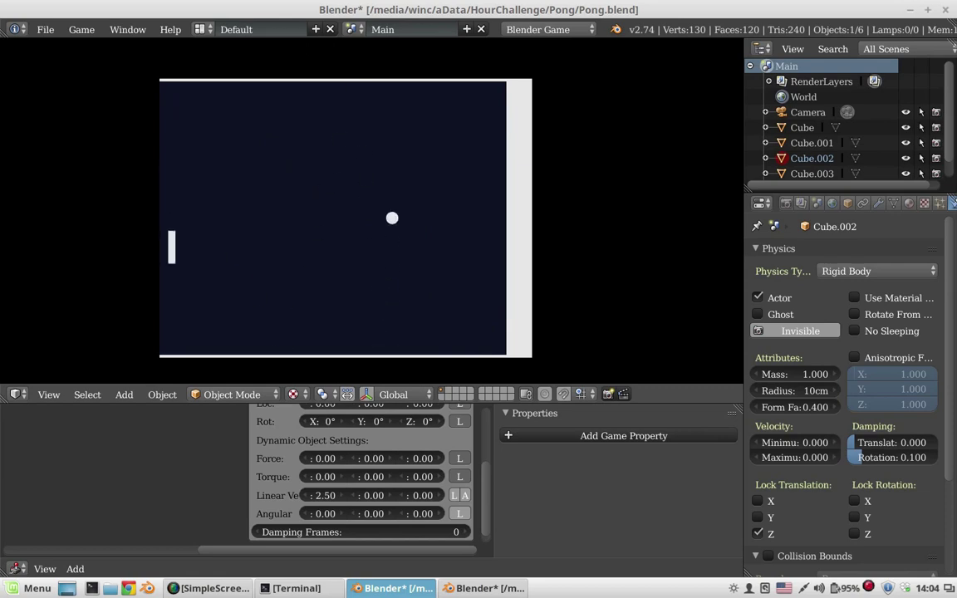
# Step: Make the top wall's material a single-user copy named Slideless
pyautogui.press('Escape')
pyautogui.rightClick(332, 218)
pyautogui.rightClick(399, 63)
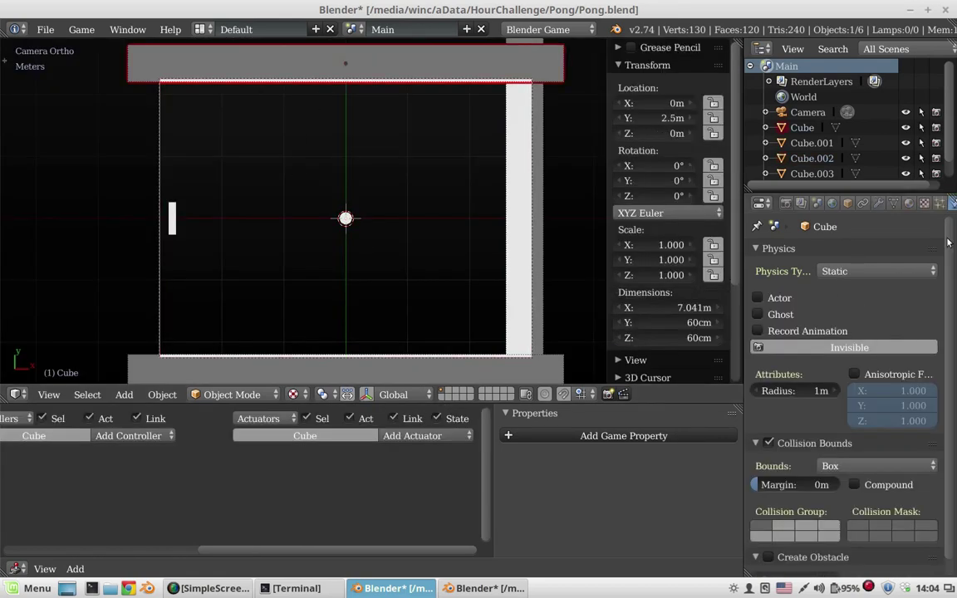
pyautogui.click(909, 203)
pyautogui.click(812, 294)
pyautogui.click(787, 294)
pyautogui.write('Shadeless')
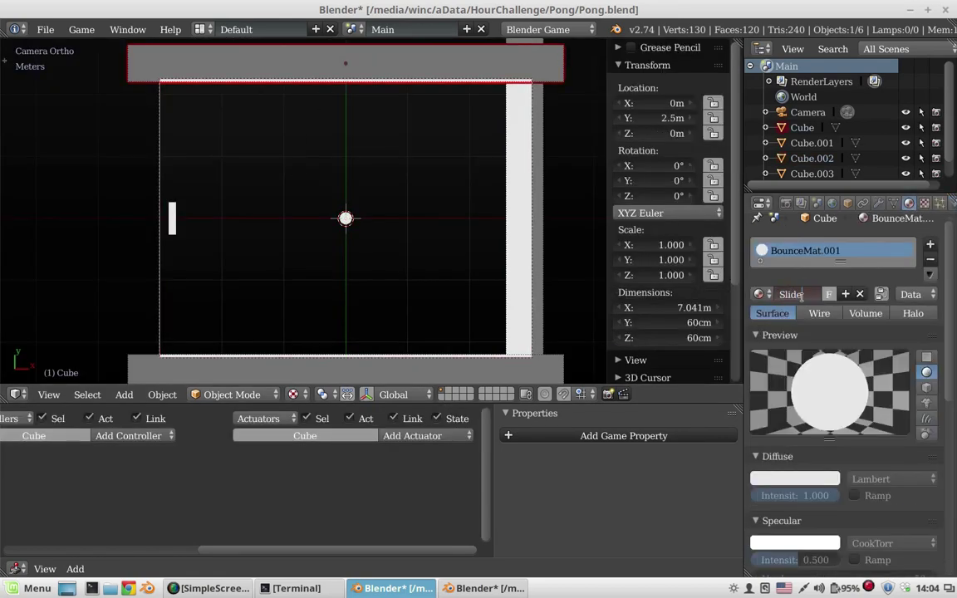
pyautogui.press('Return')
# Step: Check the material's friction and elasticity, select the bottom and right walls, and test-play twice
pyautogui.scroll(-5, 843, 474)
pyautogui.scroll(-3, 841, 474)
pyautogui.scroll(-2, 842, 473)
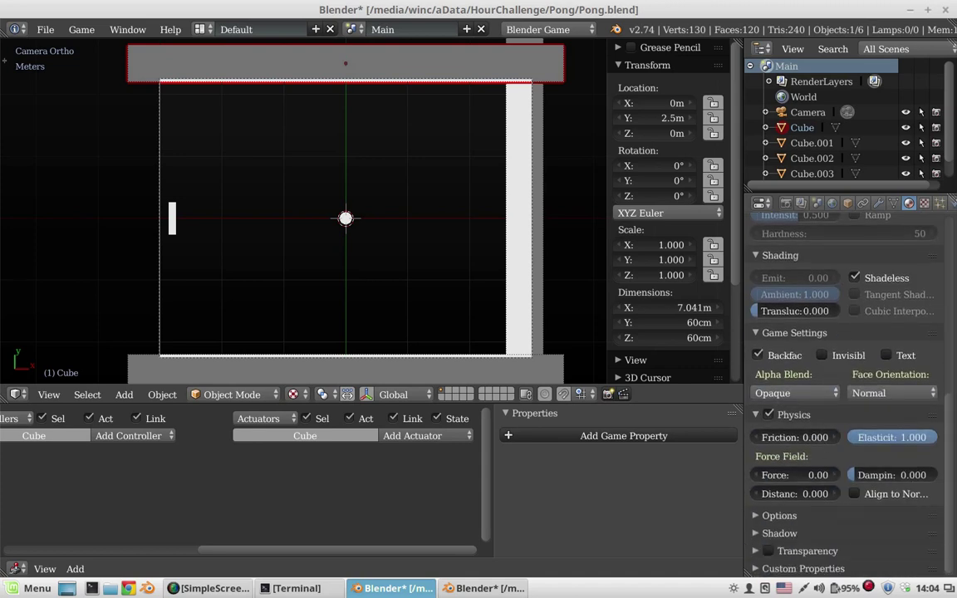
pyautogui.rightClick(345, 370)
pyautogui.scroll(6, 789, 282)
pyautogui.scroll(4, 789, 283)
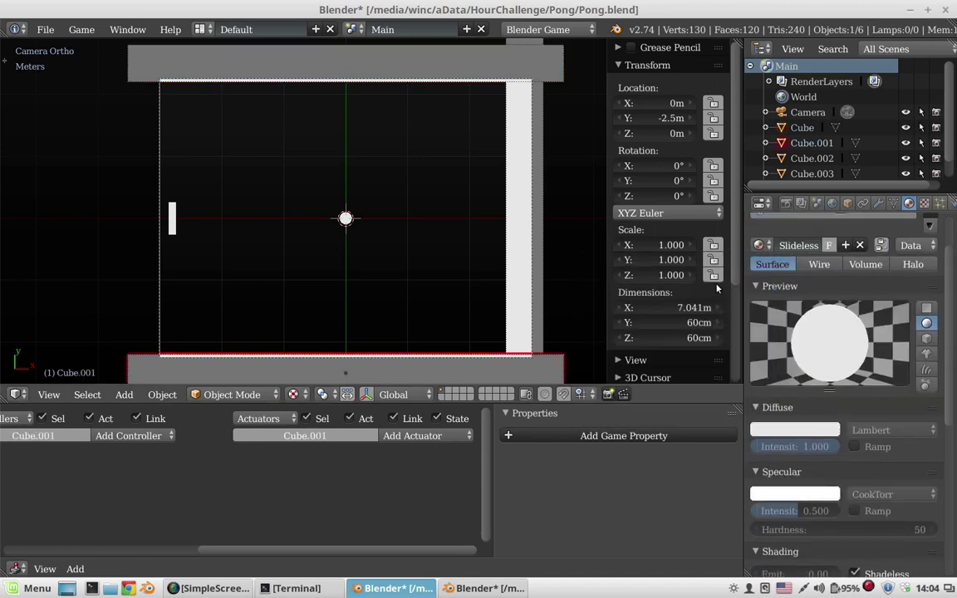
pyautogui.rightClick(534, 252)
pyautogui.press('p')
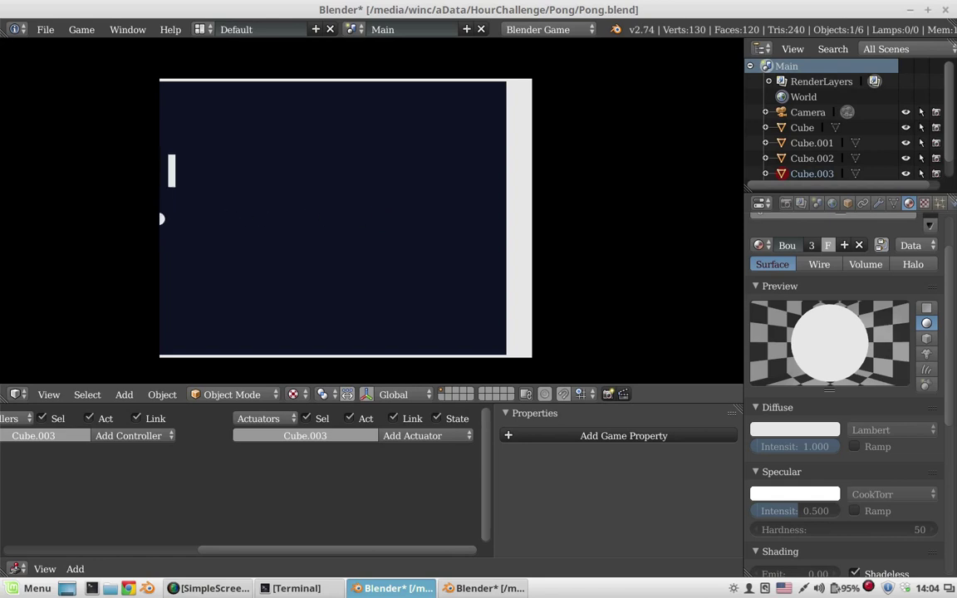
pyautogui.press('Escape')
pyautogui.press('p')
pyautogui.press('Escape')
# Step: Check the ball's physics, then select the Player paddle and set its physics type to Dynamic
pyautogui.rightClick(345, 219)
pyautogui.click(952, 202)
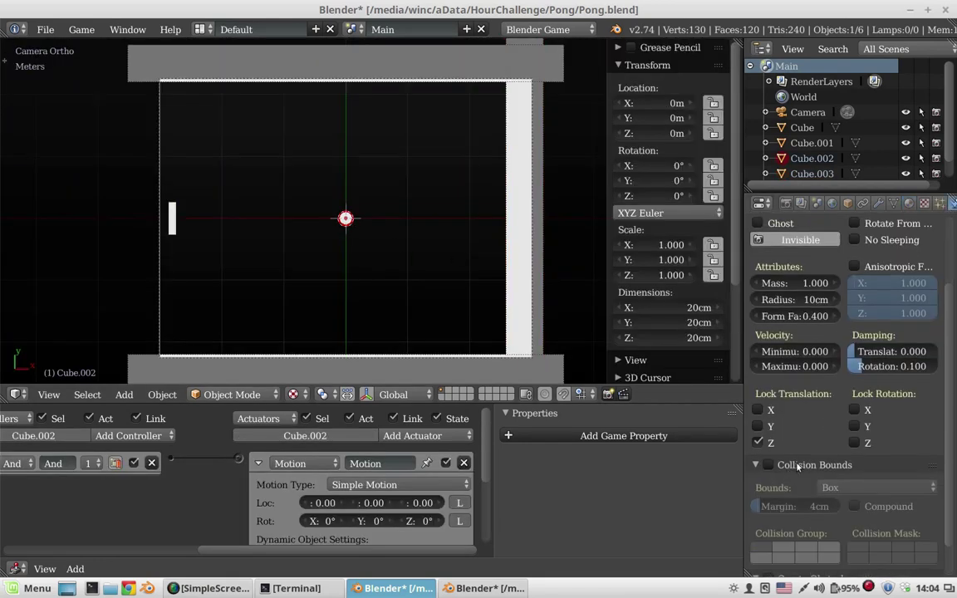
pyautogui.rightClick(172, 219)
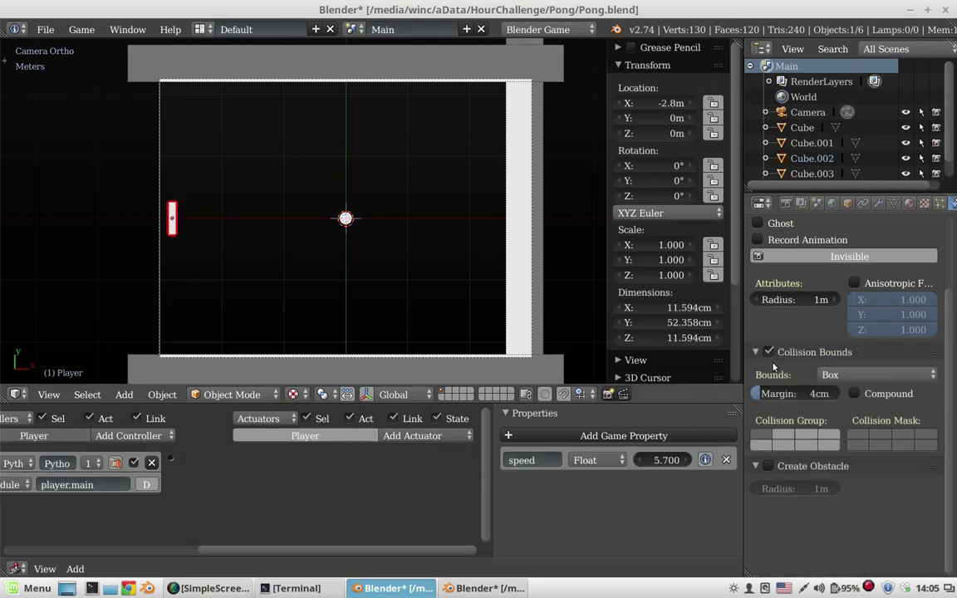
pyautogui.scroll(1, 810, 378)
pyautogui.scroll(2, 810, 378)
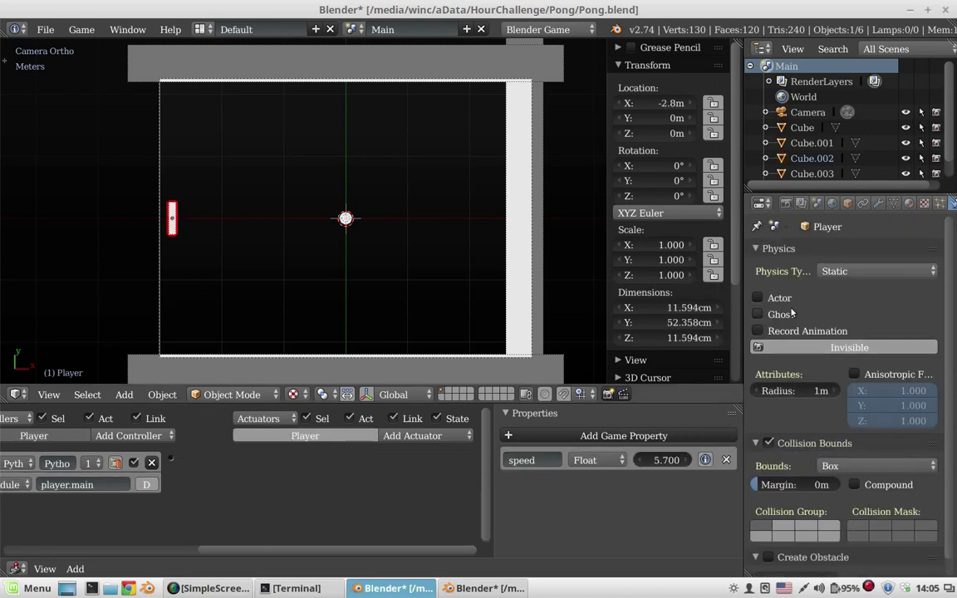
pyautogui.scroll(-1, 810, 378)
pyautogui.click(848, 256)
pyautogui.click(846, 206)
# Step: Switch the paddle back to Static physics, test-run the game, then select the right wall
pyautogui.scroll(-1, 781, 376)
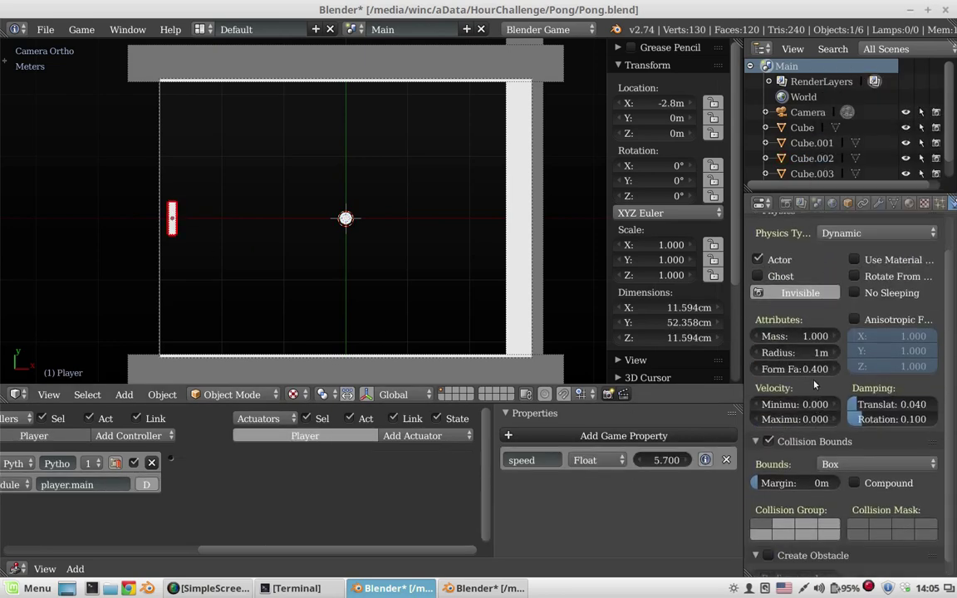
pyautogui.scroll(-1, 781, 375)
pyautogui.click(841, 219)
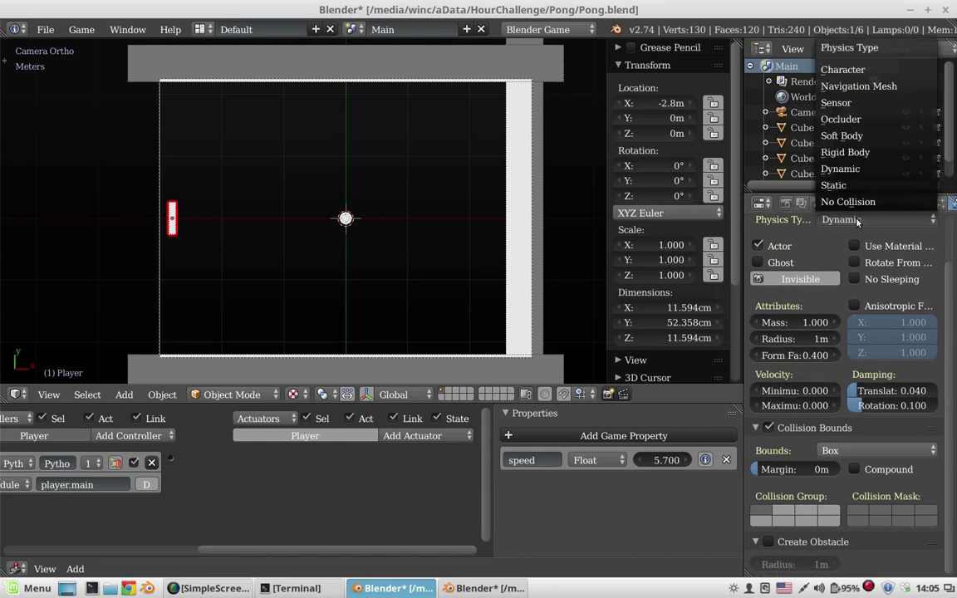
pyautogui.click(793, 180)
pyautogui.press('p')
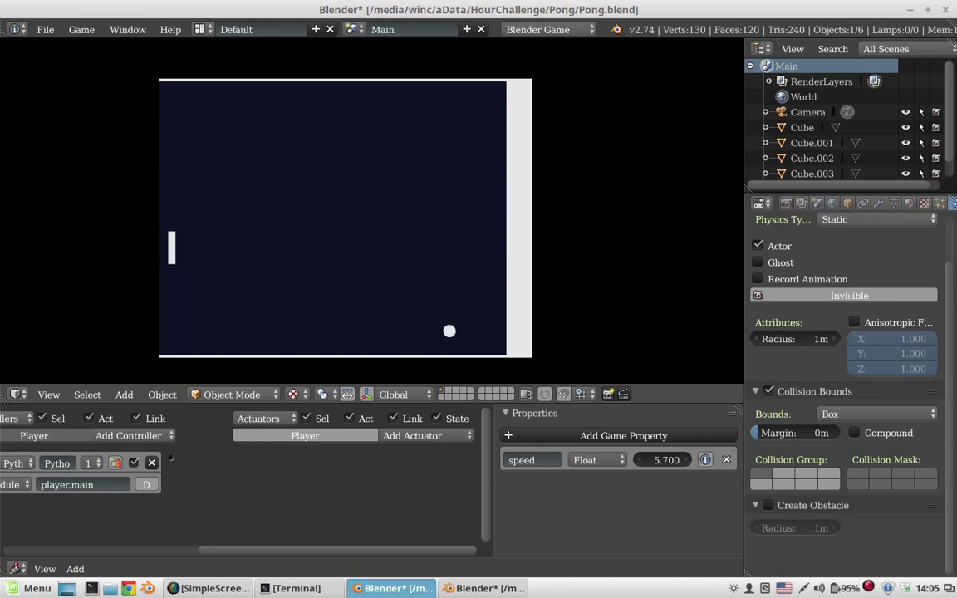
pyautogui.press('Escape')
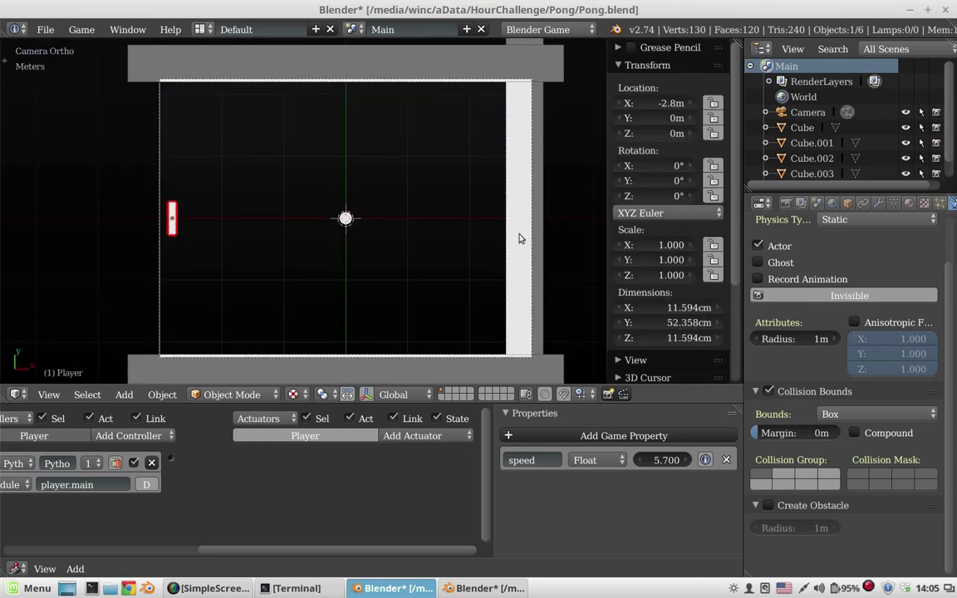
pyautogui.rightClick(520, 238)
pyautogui.scroll(-2, 395, 283)
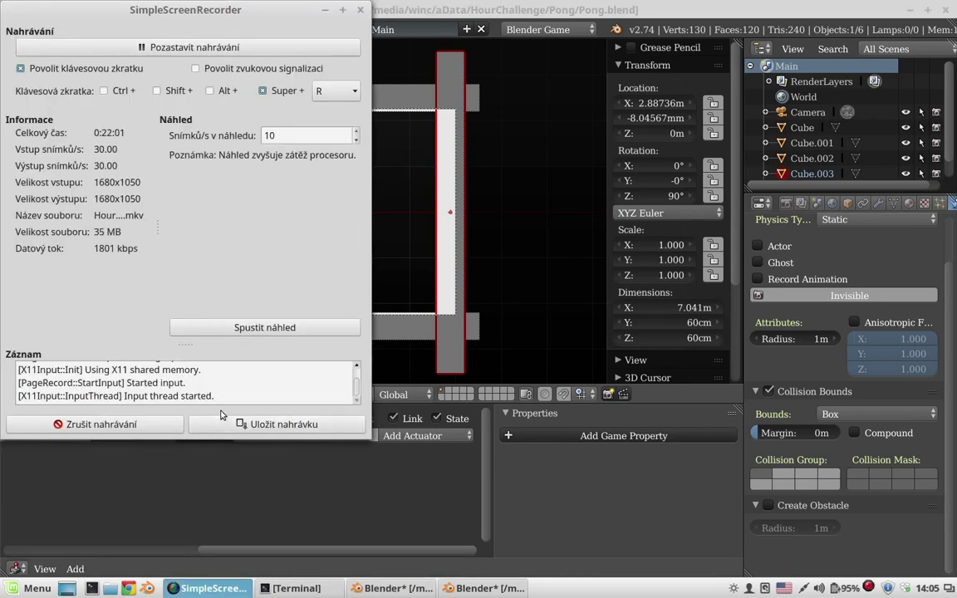
# Step: Add a cube, scale it to 2.854 and move it along X left of the playing field
pyautogui.hotkey('shift', 'a')
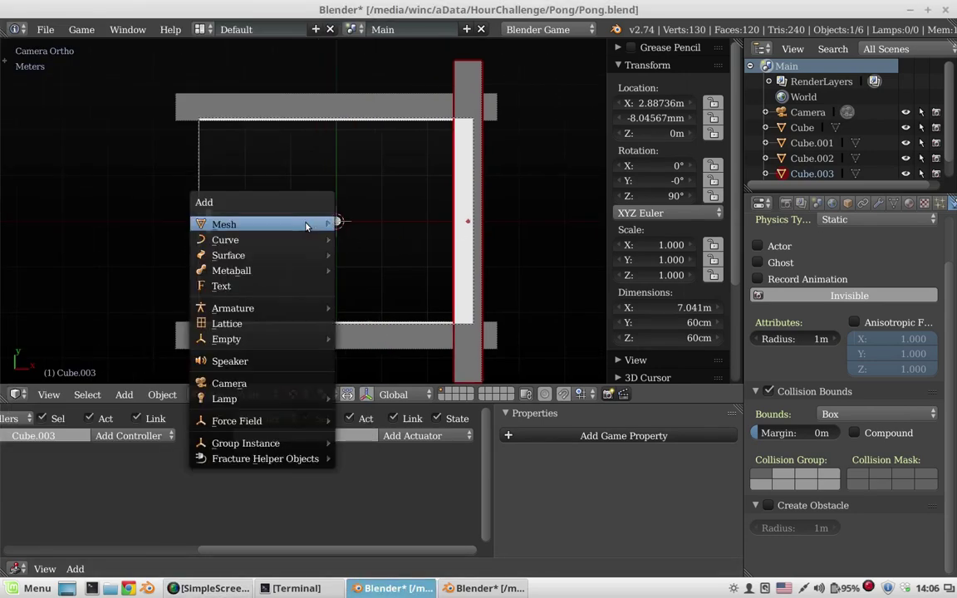
pyautogui.click(406, 242)
pyautogui.press('g')
pyautogui.press('x')
pyautogui.click(103, 244)
pyautogui.press('s')
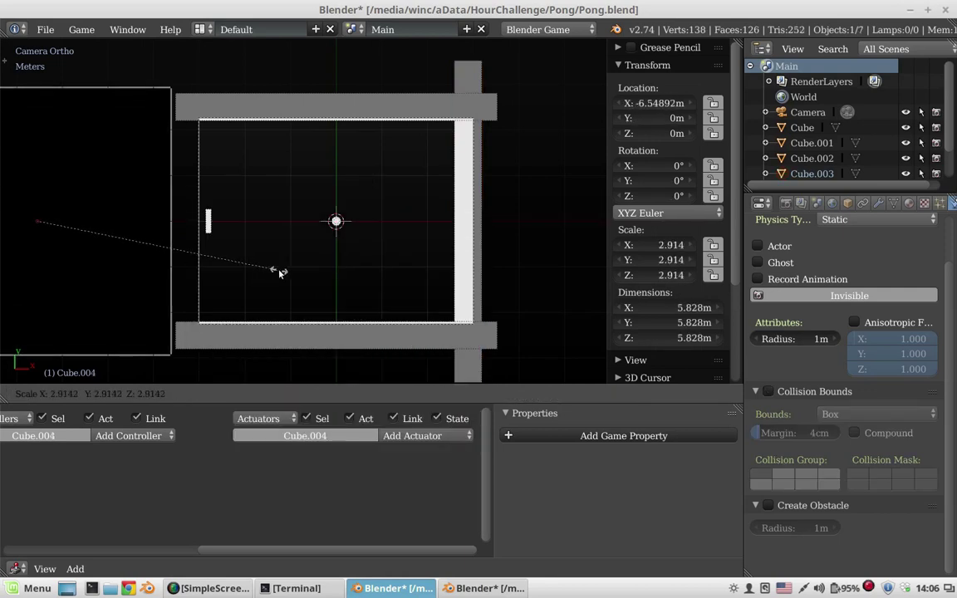
pyautogui.click(269, 272)
pyautogui.press('g')
pyautogui.press('x')
pyautogui.click(239, 269)
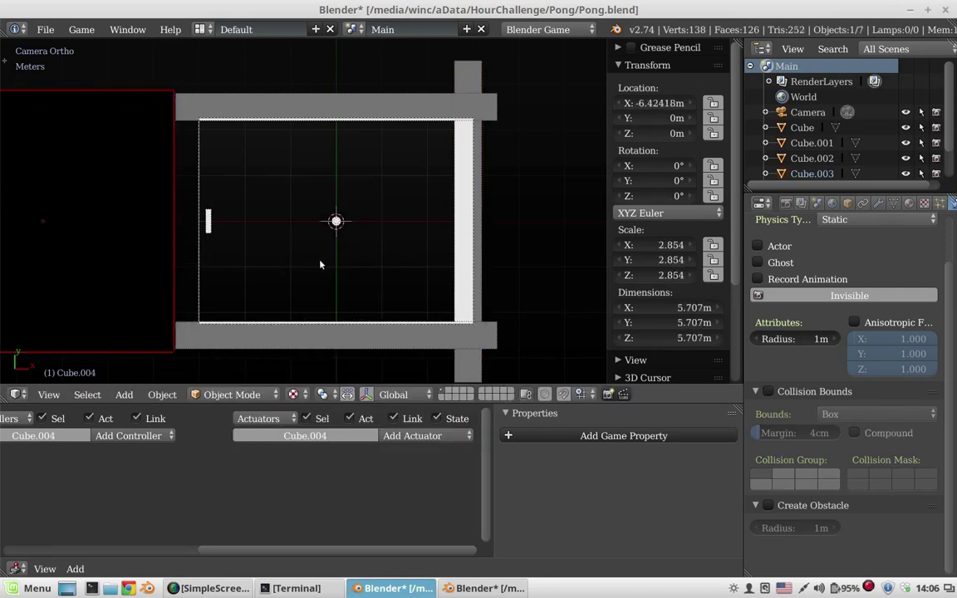
# Step: Set the cube's maximum draw type to Wire and rename it PlayerScore
pyautogui.click(847, 203)
pyautogui.scroll(-5, 839, 373)
pyautogui.click(774, 570)
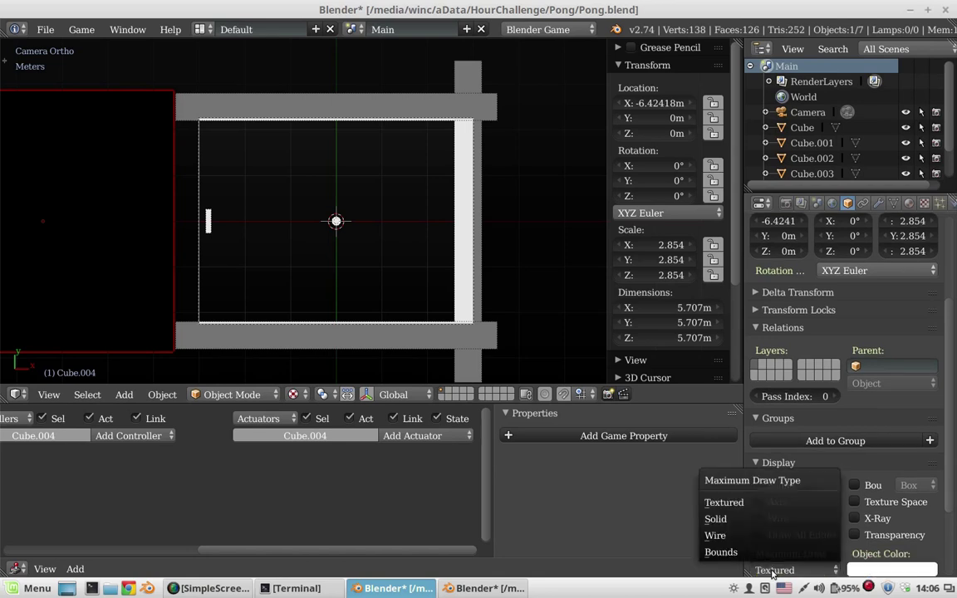
pyautogui.click(715, 535)
pyautogui.scroll(5, 835, 332)
pyautogui.click(835, 254)
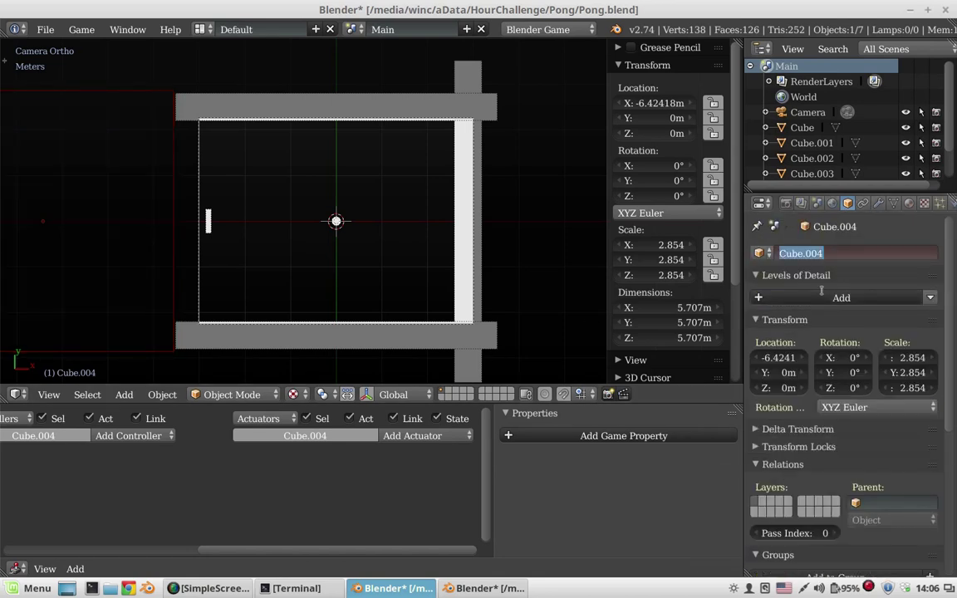
pyautogui.write('Player')
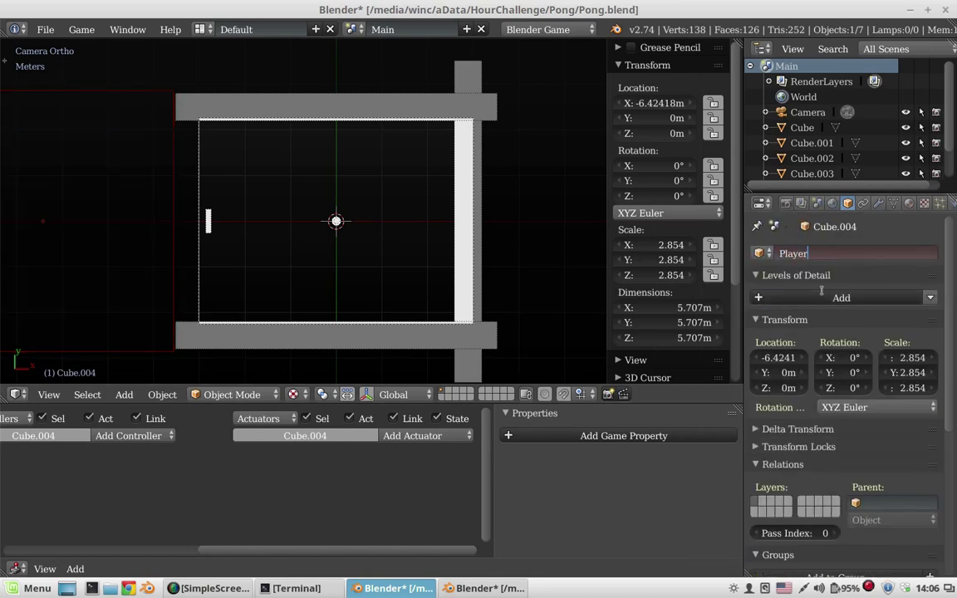
pyautogui.write('Score')
pyautogui.press('Return')
# Step: Give PlayerScore Sensor physics and nudge it along X toward the field's edge
pyautogui.click(952, 203)
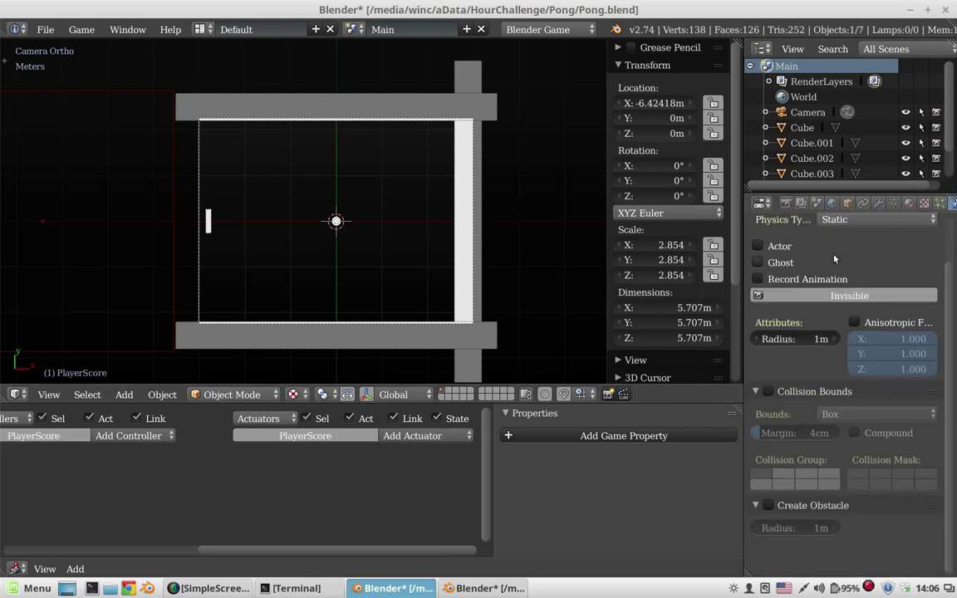
pyautogui.click(852, 219)
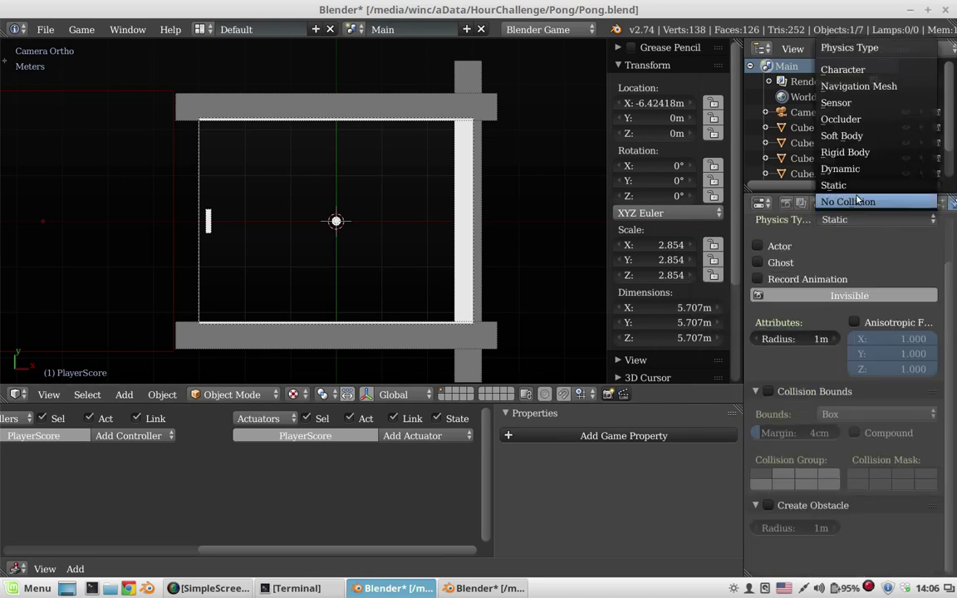
pyautogui.click(839, 103)
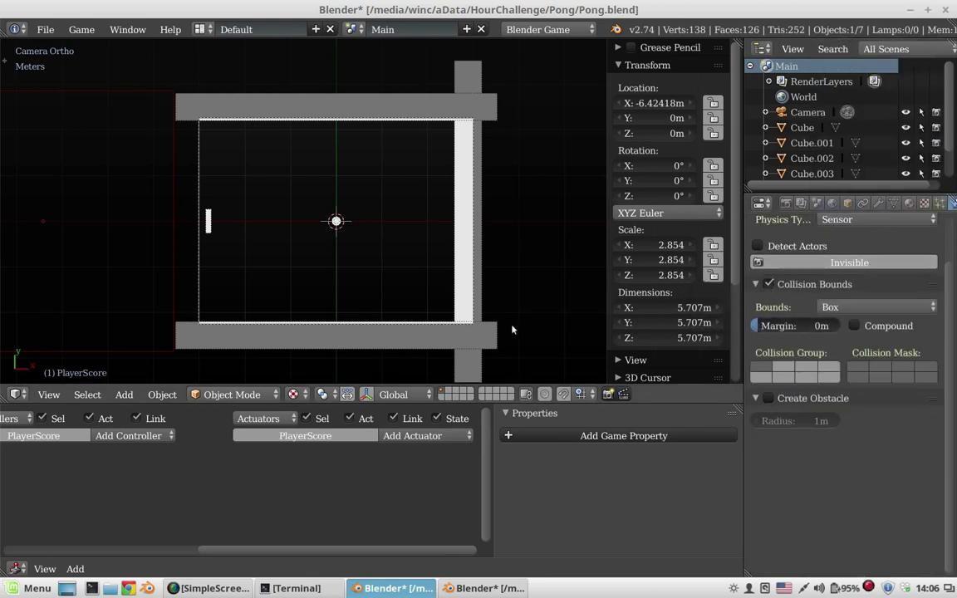
pyautogui.press('g')
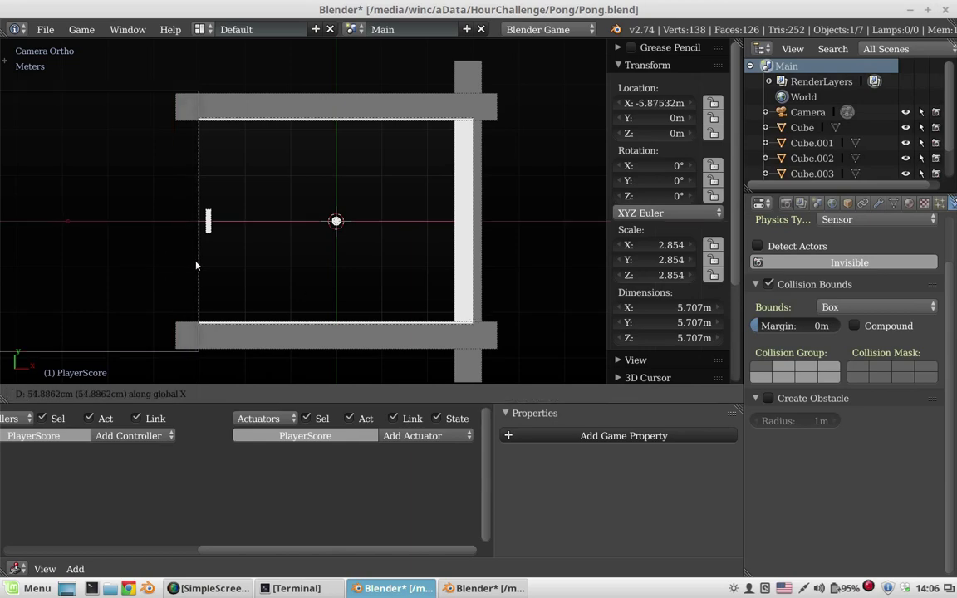
pyautogui.click(196, 265)
# Step: Add a Boolean game property named 'ball' to the ball
pyautogui.moveTo(302, 290); pyautogui.dragTo(349, 249, button='middle')
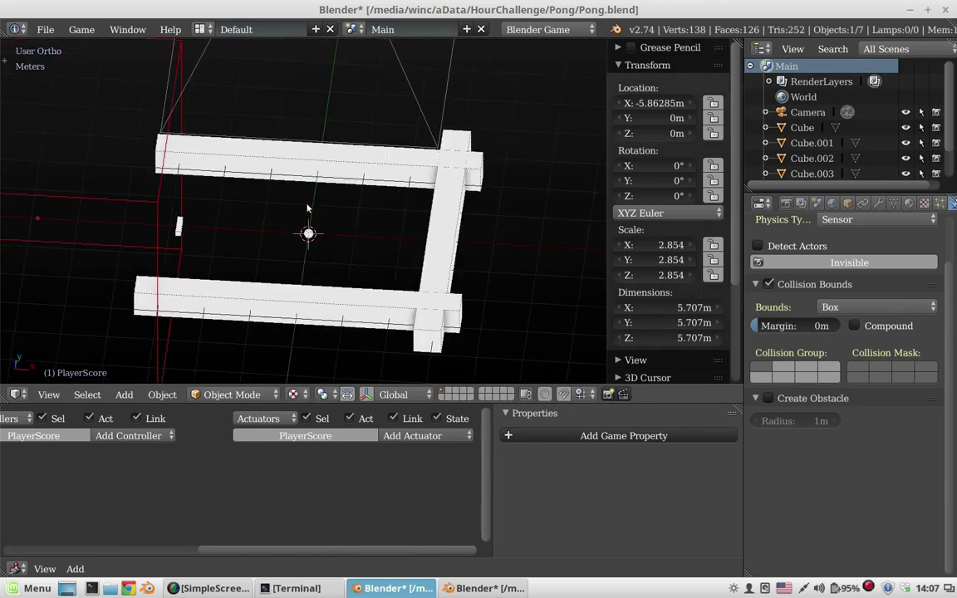
pyautogui.rightClick(367, 218)
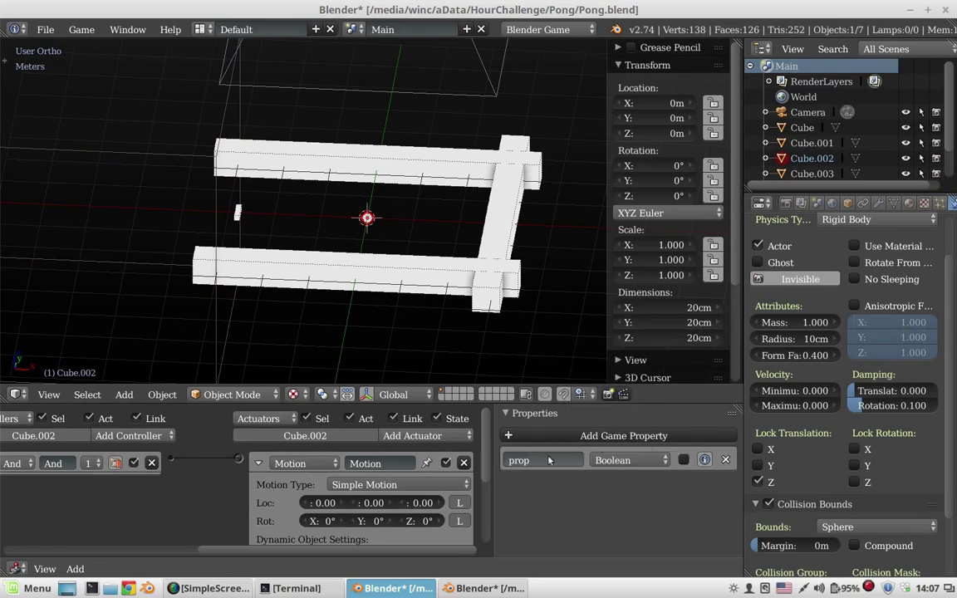
pyautogui.click(548, 462)
pyautogui.write('ball')
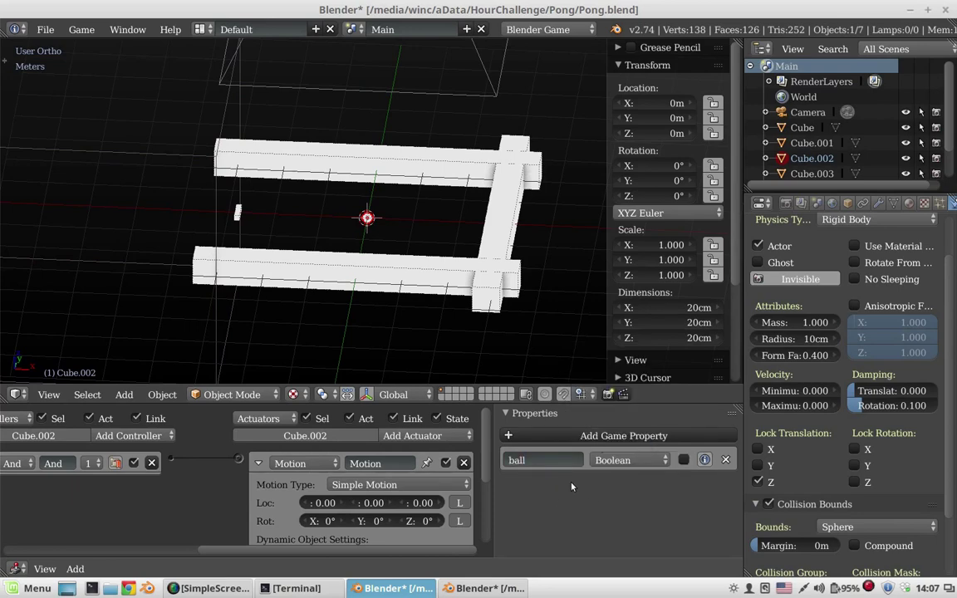
# Step: Add an Integer game property named 'score' to the Player paddle
pyautogui.moveTo(299, 287); pyautogui.dragTo(274, 250, button='middle')
pyautogui.rightClick(238, 223)
pyautogui.click(624, 436)
pyautogui.click(531, 488)
pyautogui.write('score')
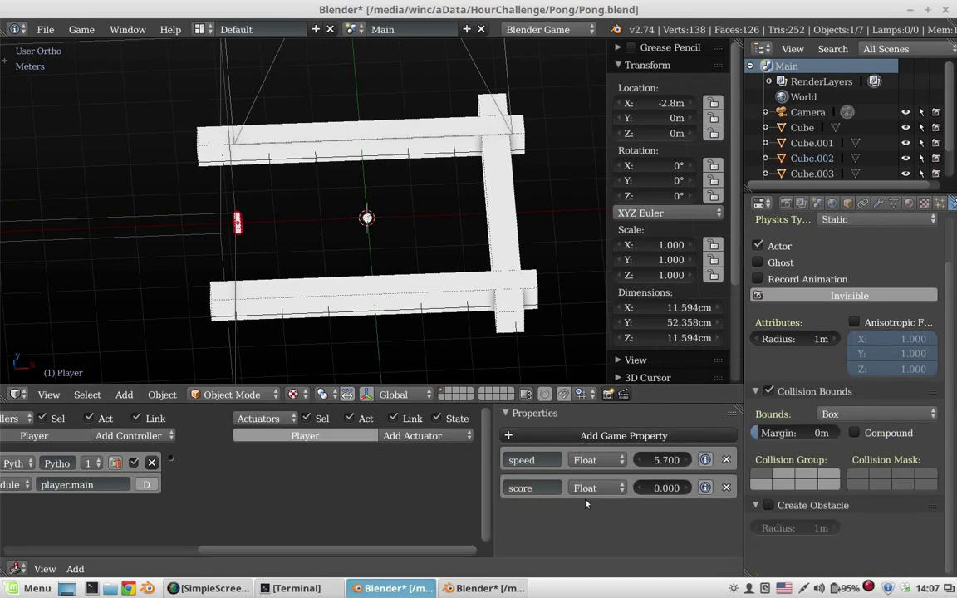
pyautogui.click(598, 488)
pyautogui.click(603, 459)
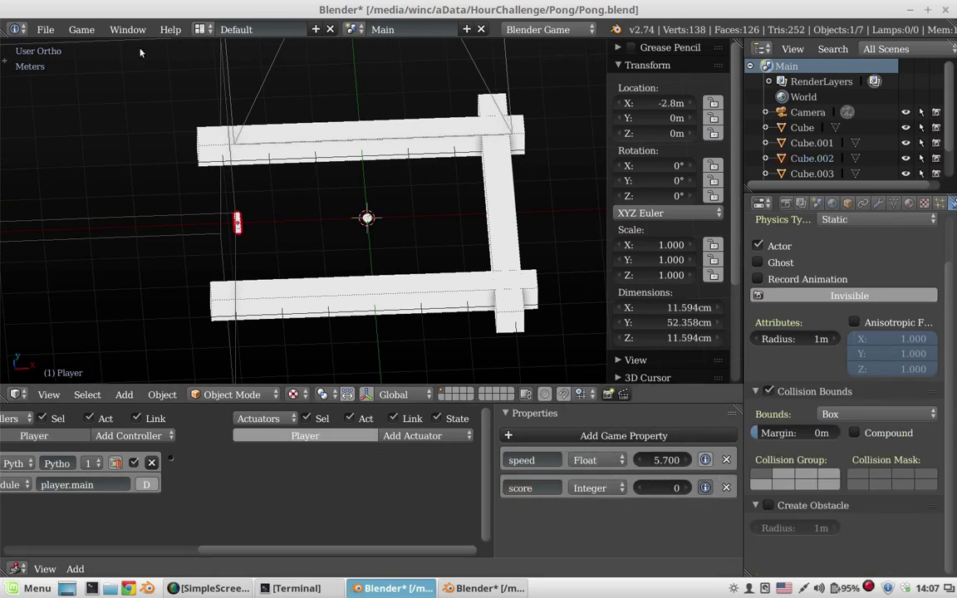
# Step: Enable Show Debug Properties and test-play from the camera view, moving the paddle up and down
pyautogui.click(82, 29)
pyautogui.click(95, 71)
pyautogui.press('KP_0')
pyautogui.press('p')
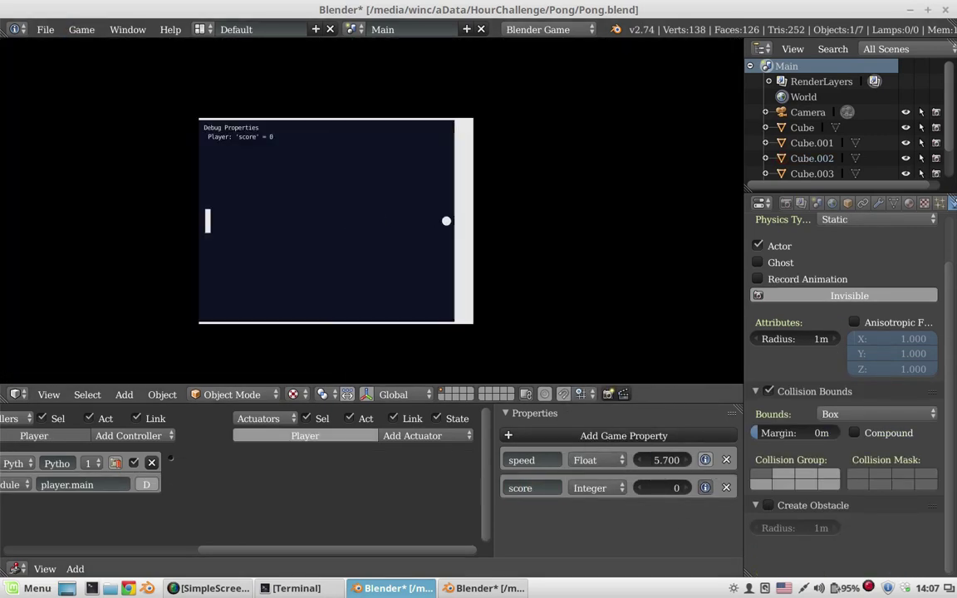
pyautogui.press('Down')
pyautogui.press('Up')
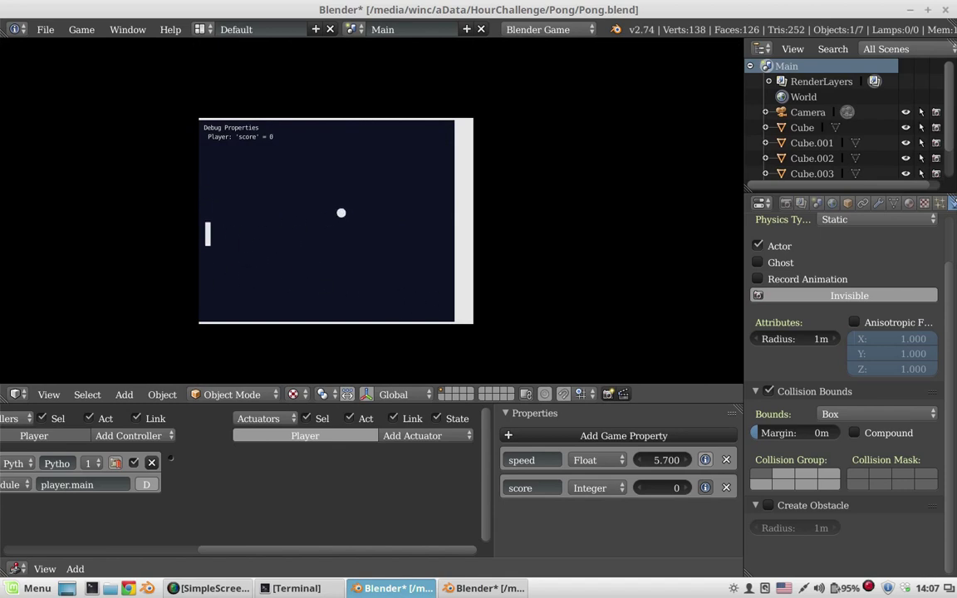
pyautogui.press('Down')
pyautogui.press('Up')
pyautogui.press('Down')
pyautogui.press('Escape')
# Step: Add a Collision sensor to PlayerScore filtering on the property 'ball'
pyautogui.rightClick(116, 220)
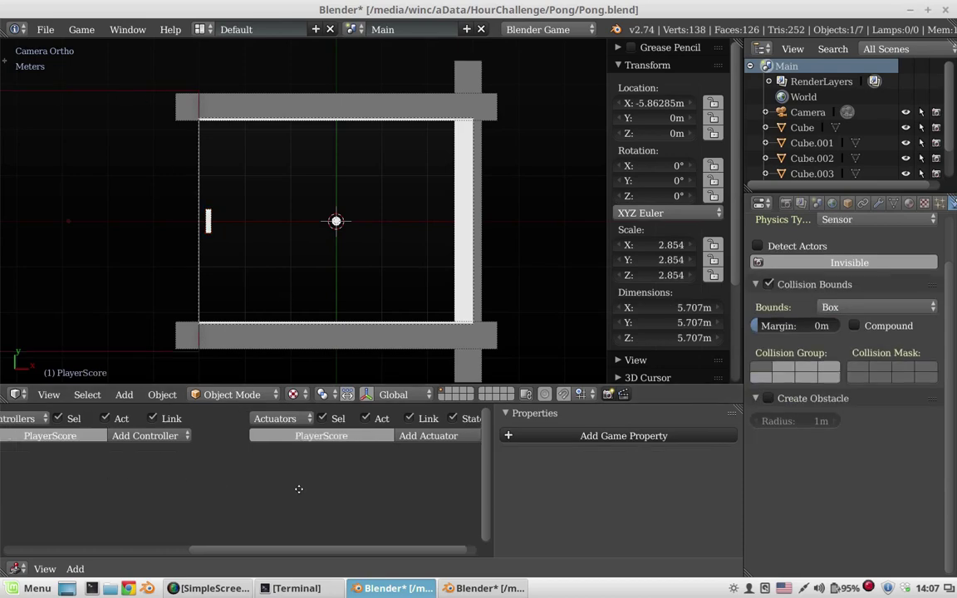
pyautogui.click(199, 435)
pyautogui.click(192, 389)
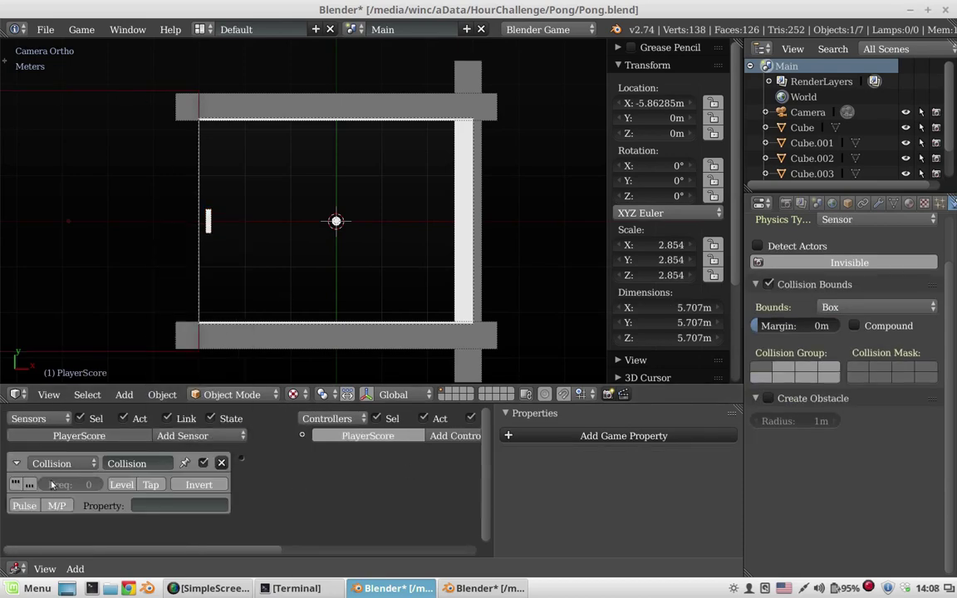
pyautogui.click(154, 506)
pyautogui.write('all')
pyautogui.press('Return')
pyautogui.rightClick(209, 239)
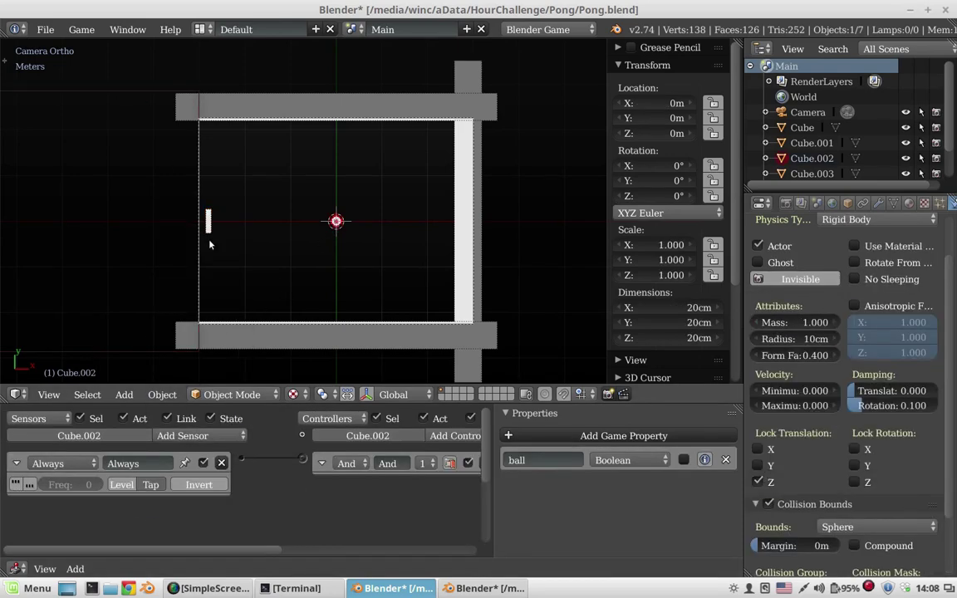
pyautogui.rightClick(210, 239)
# Step: Add a Python controller and link the Collision sensor to it
pyautogui.keyDown('ctrl'); pyautogui.hscroll(2, 391, 465); pyautogui.keyUp('ctrl')
pyautogui.click(416, 435)
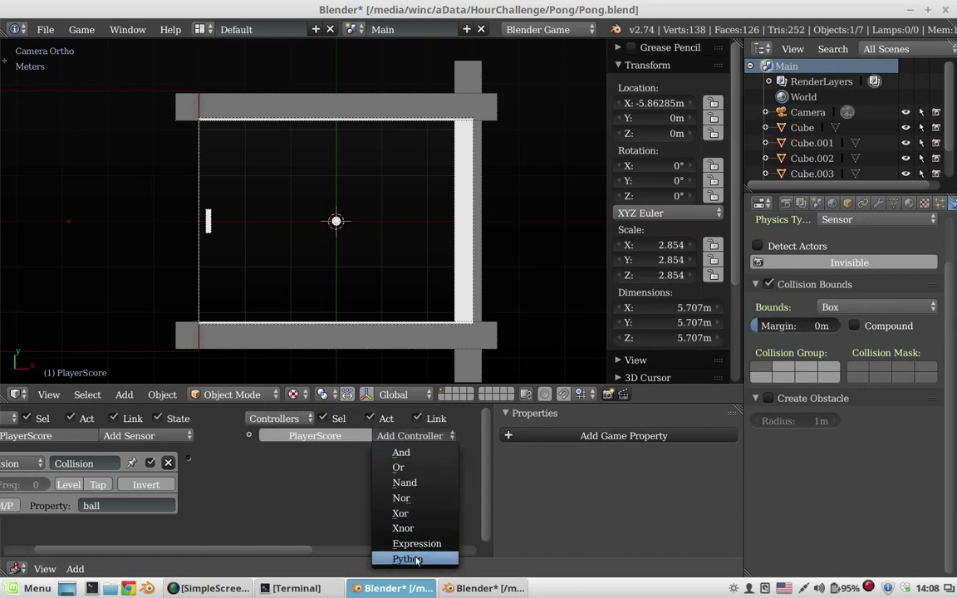
pyautogui.click(405, 558)
pyautogui.moveTo(188, 462); pyautogui.dragTo(249, 459)
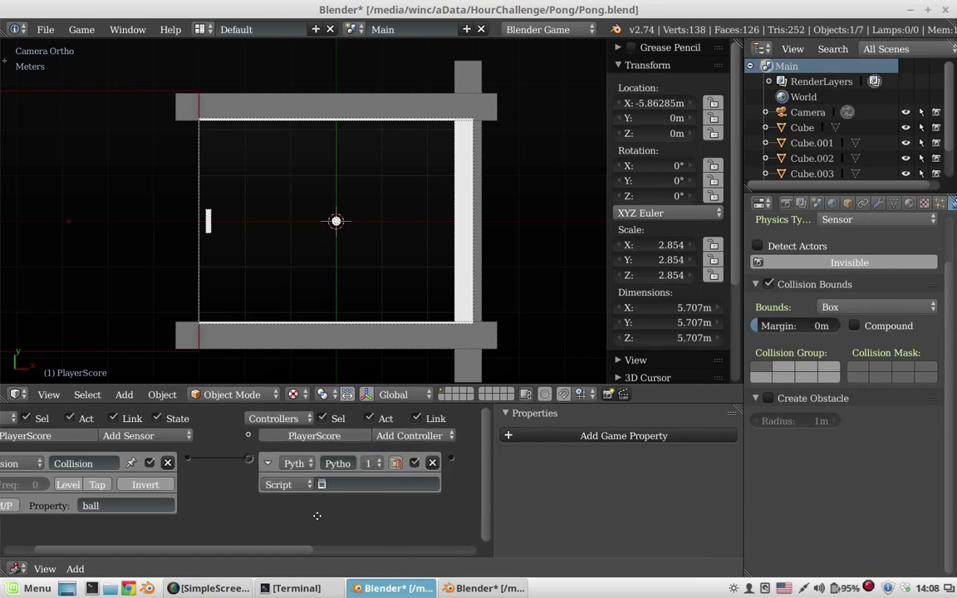
# Step: Set the Python controller to Module mode running gc.main
pyautogui.keyDown('ctrl'); pyautogui.hscroll(-1, 353, 497); pyautogui.keyUp('ctrl')
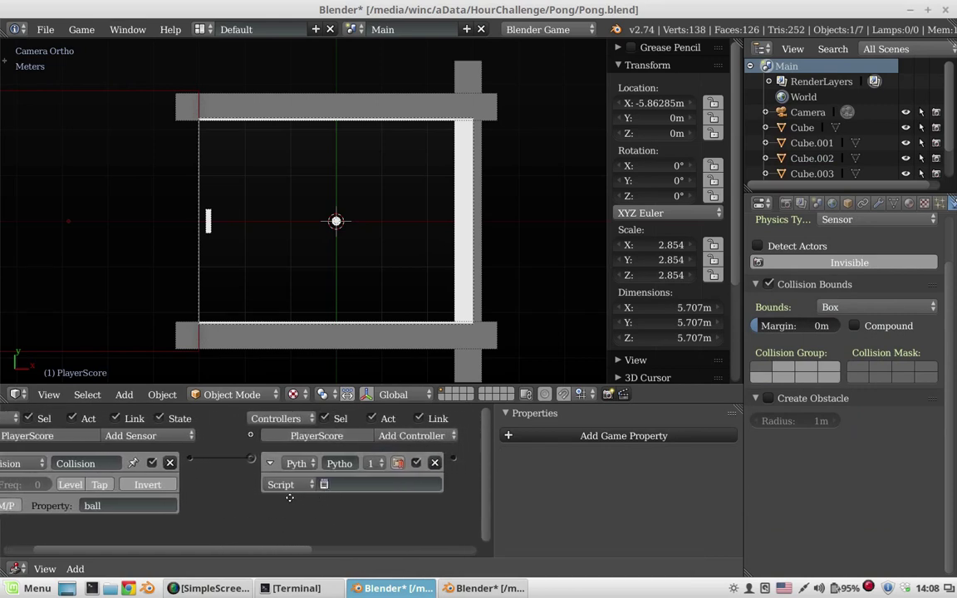
pyautogui.keyDown('ctrl'); pyautogui.hscroll(5, 401, 462); pyautogui.keyUp('ctrl')
pyautogui.scroll(-2, 401, 462)
pyautogui.keyDown('ctrl'); pyautogui.hscroll(-1, 316, 470); pyautogui.keyUp('ctrl')
pyautogui.scroll(1, 231, 472)
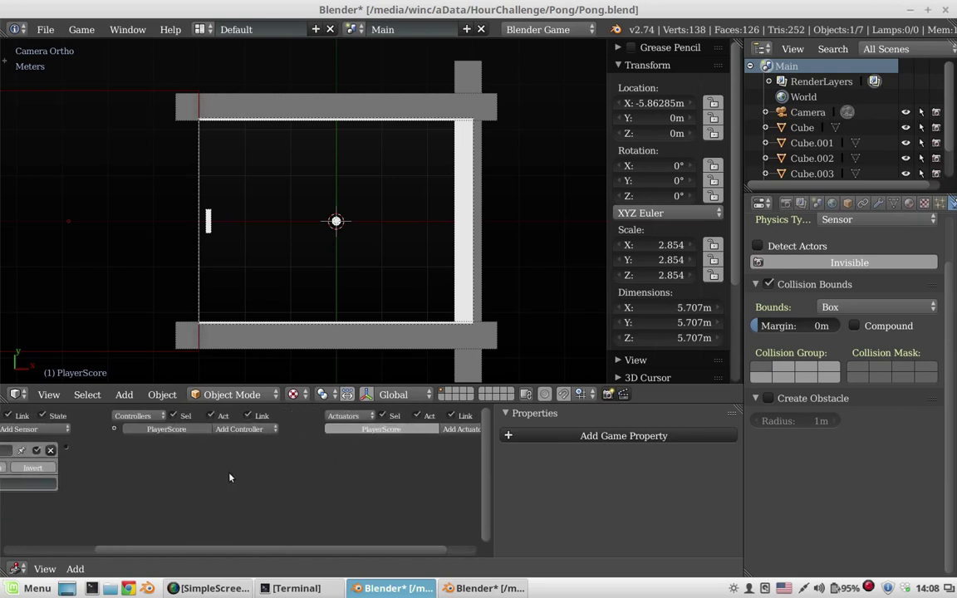
pyautogui.scroll(2, 237, 465)
pyautogui.click(228, 483)
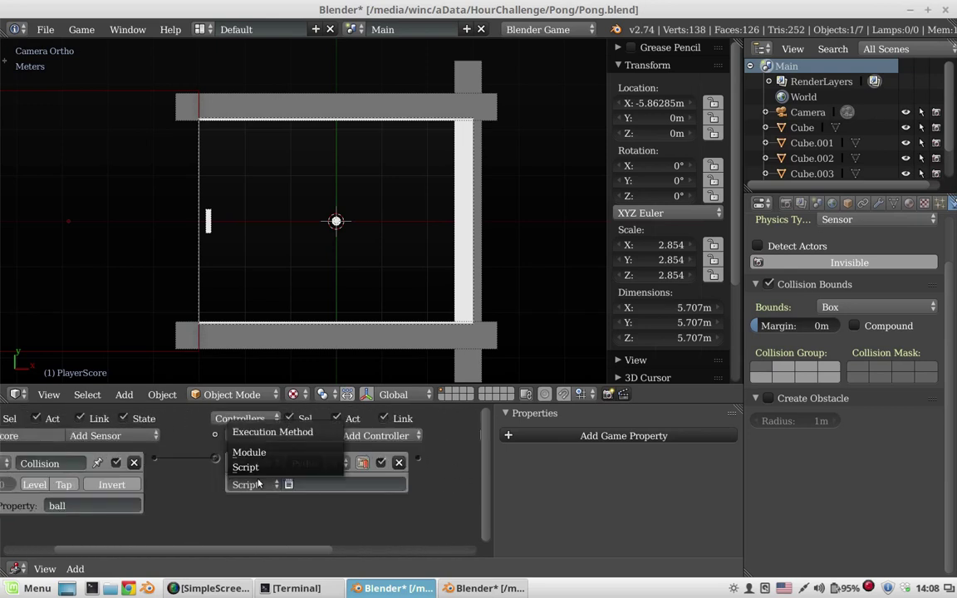
pyautogui.click(241, 455)
pyautogui.click(306, 489)
pyautogui.write('gc.main')
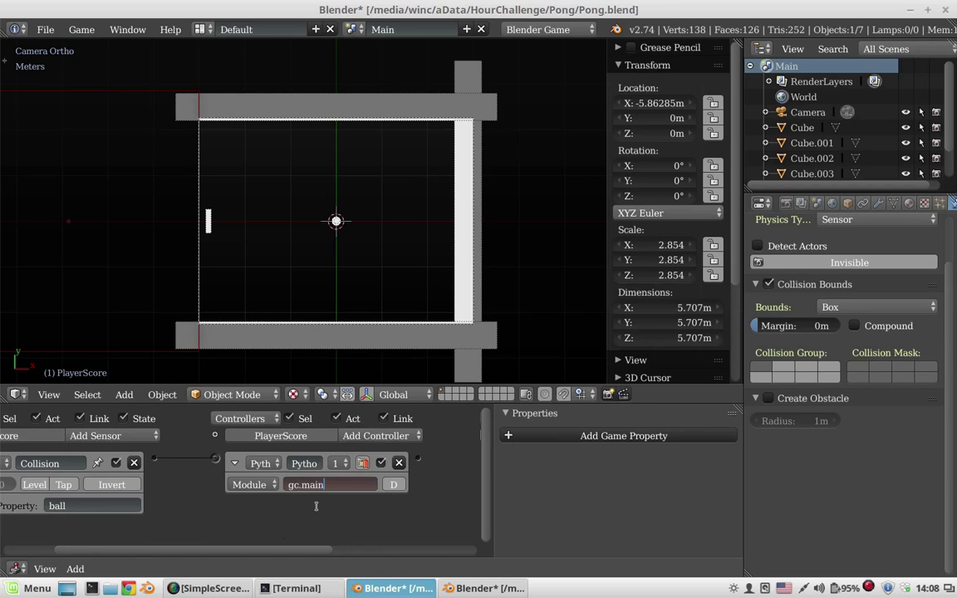
pyautogui.hotkey('alt', 'Tab')
# Step: Create a new text named gc.py and paste in the logic import line from player.py
pyautogui.hotkey('ctrl', 'n')
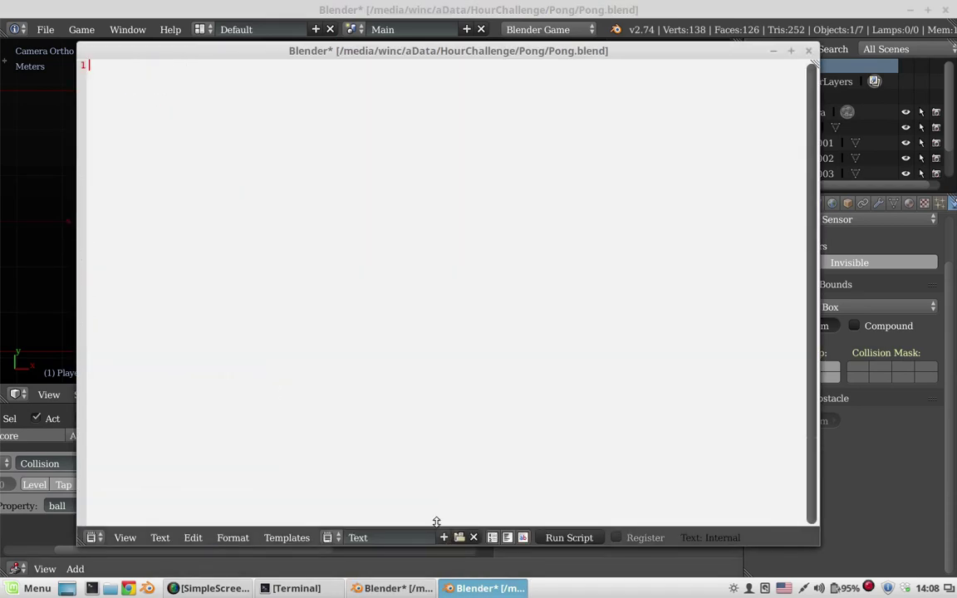
pyautogui.doubleClick(375, 538)
pyautogui.write('gc.py')
pyautogui.press('Return')
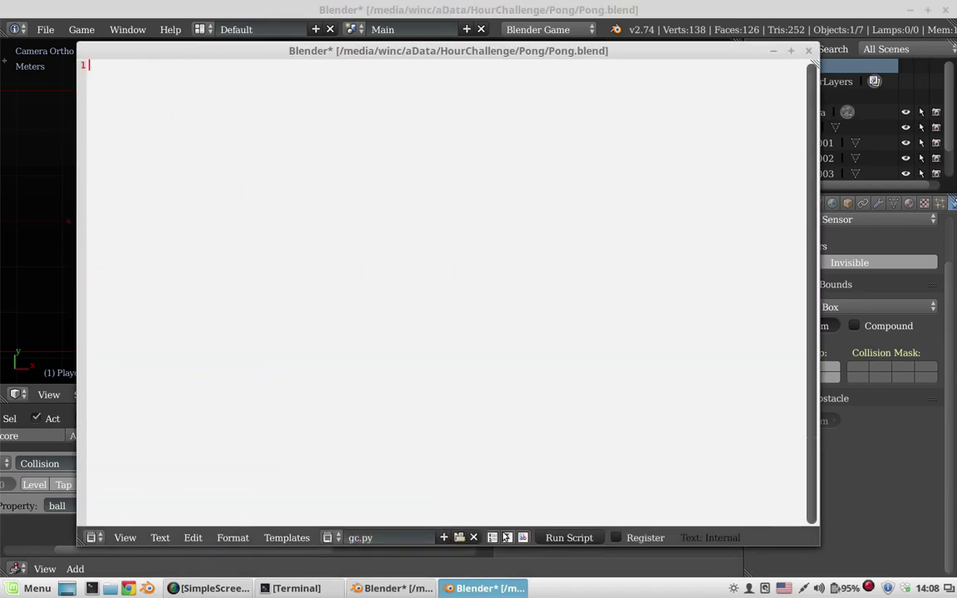
pyautogui.click(331, 538)
pyautogui.click(353, 389)
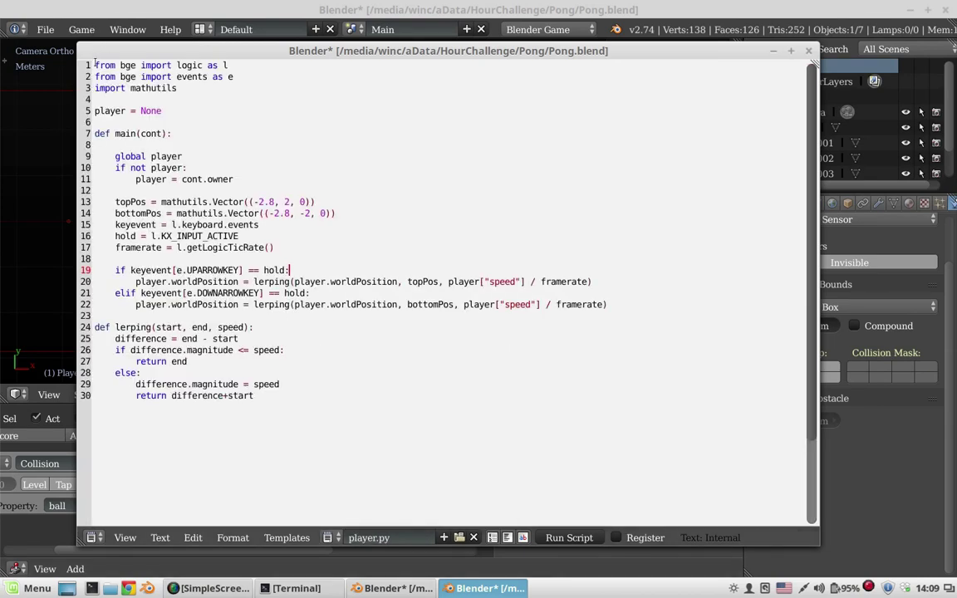
pyautogui.moveTo(95, 65)
pyautogui.mouseDown()
pyautogui.moveTo(199, 77)
pyautogui.moveTo(239, 65)
pyautogui.mouseUp()
pyautogui.hotkey('ctrl', 'c')
pyautogui.click(330, 538)
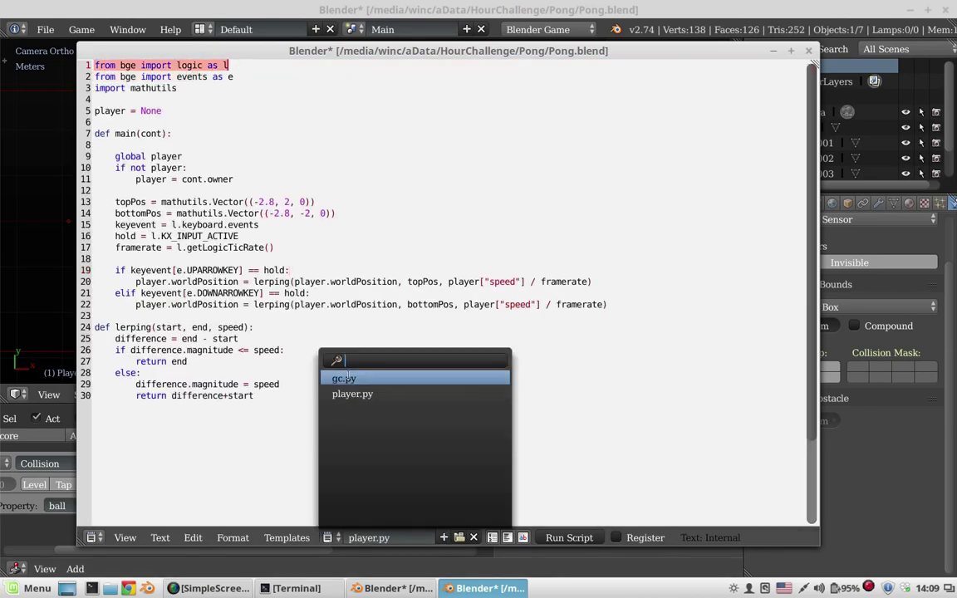
pyautogui.click(345, 375)
pyautogui.hotkey('ctrl', 'v')
pyautogui.press('Return')
pyautogui.press('Return')
# Step: Write collSens = None and a main(cont) that sets global collSens to cont.sensors["Collision"] if unset
pyautogui.write('def main(')
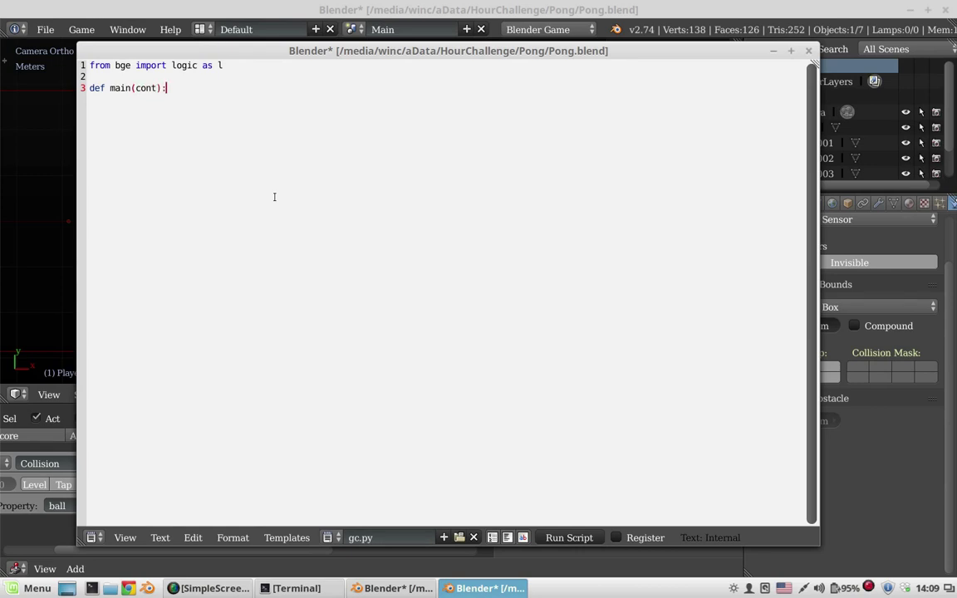
pyautogui.press('Home')
pyautogui.press('Return')
pyautogui.press('Return')
pyautogui.press('Up')
pyautogui.press('Up')
pyautogui.write('collSens')
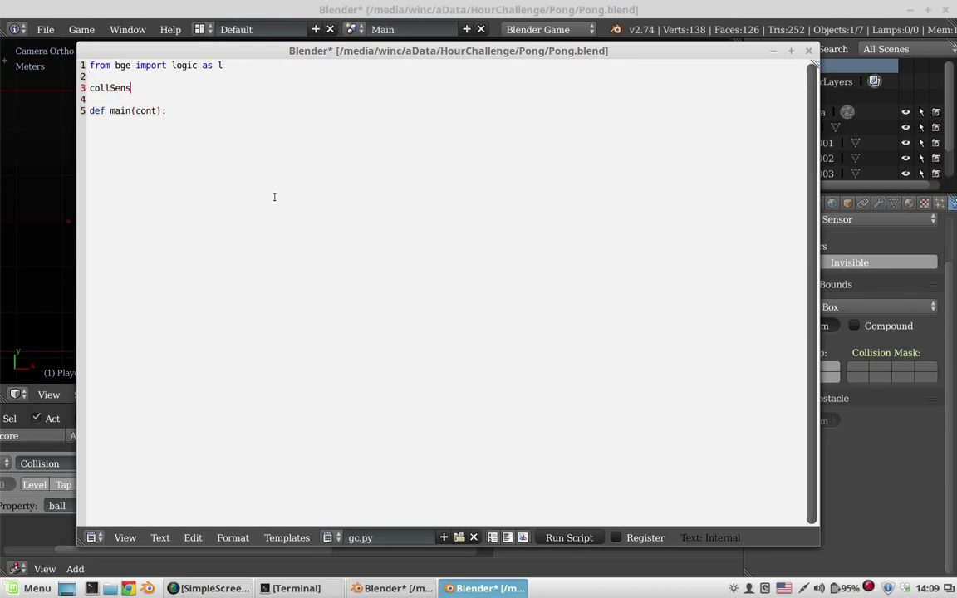
pyautogui.write(' = None')
pyautogui.press('Return')
pyautogui.press('Return')
pyautogui.write('global collSens')
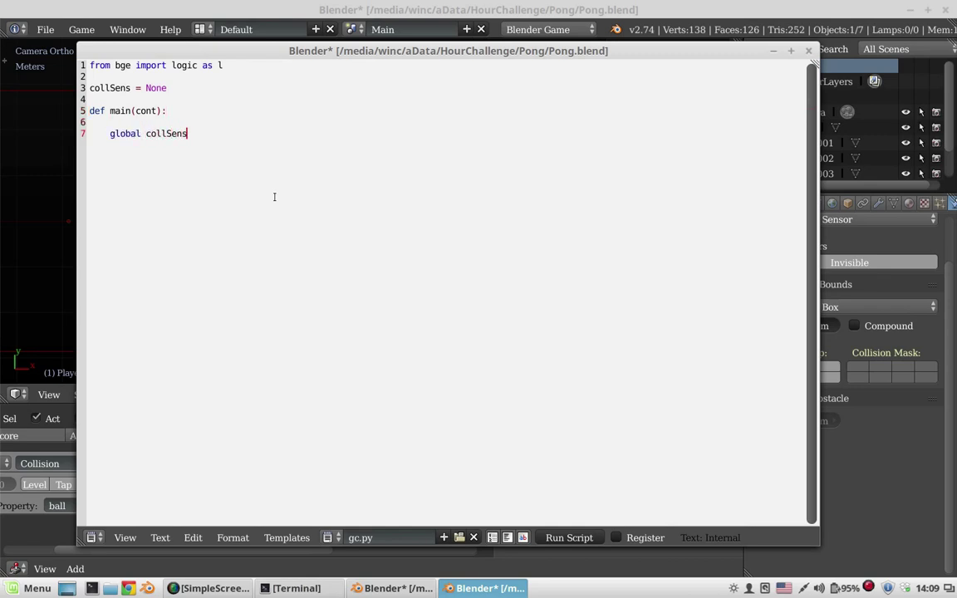
pyautogui.press('Return')
pyautogui.press('Return')
pyautogui.write('if not collSens')
pyautogui.write(':')
pyautogui.press('Return')
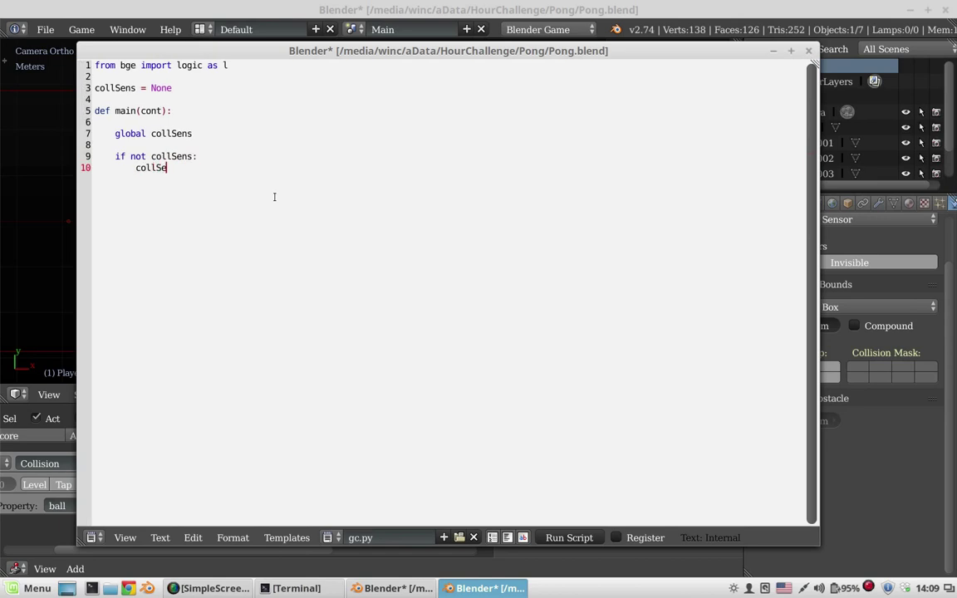
pyautogui.write('= cont.sensors[')
pyautogui.write('"Collisio')
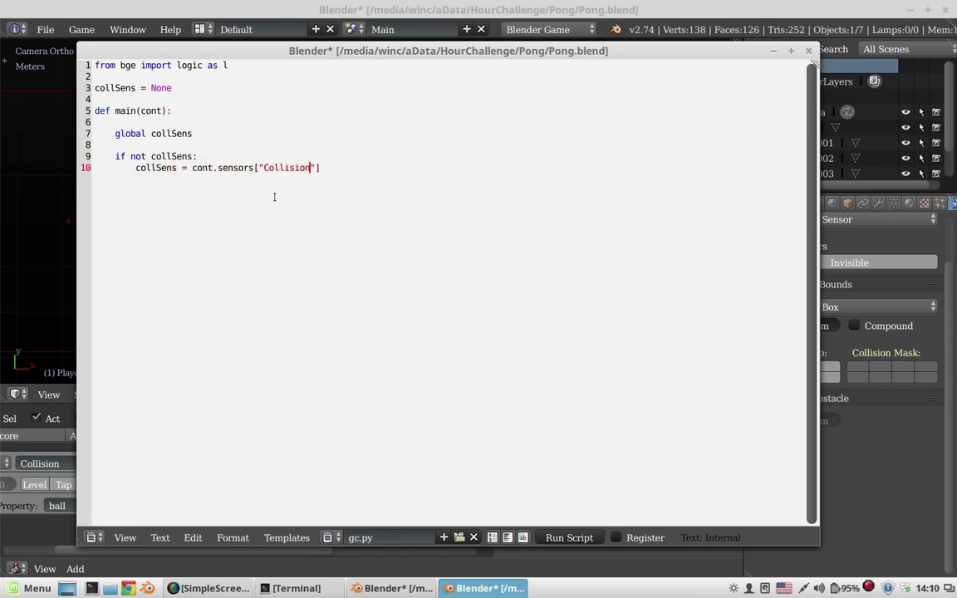
pyautogui.write('n')
# Step: Add a global hitbox = None, assign it cont.owner, and begin a collision if-check
pyautogui.press('End')
pyautogui.press('Up')
pyautogui.press('Up')
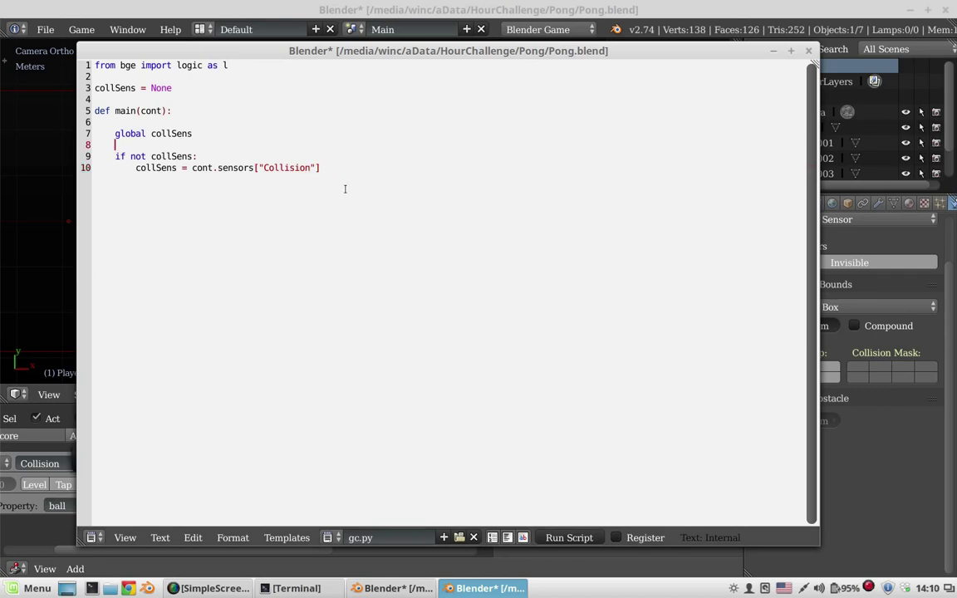
pyautogui.press('Up')
pyautogui.press('Up')
pyautogui.press('Up')
pyautogui.press('Return')
pyautogui.write('hitbox')
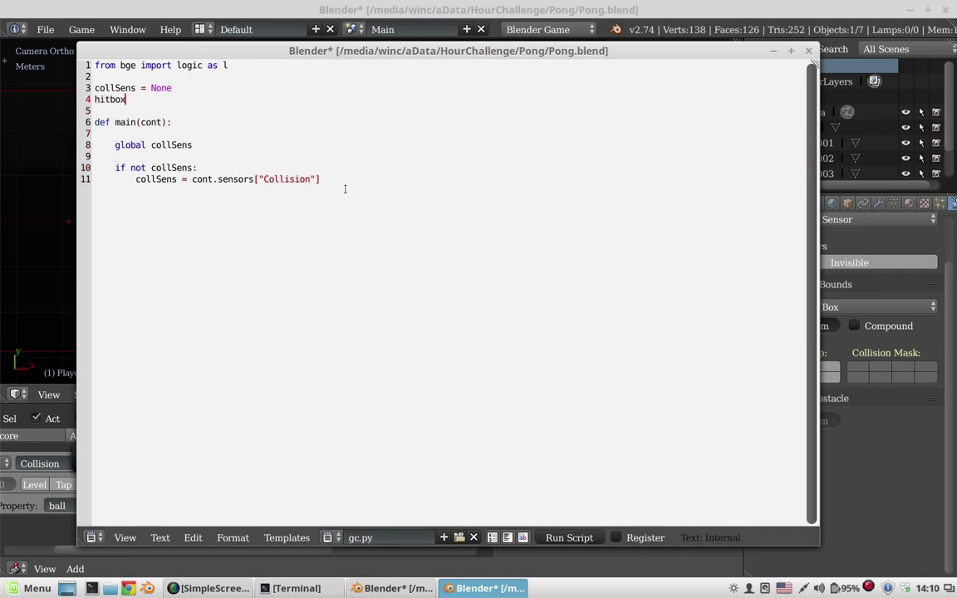
pyautogui.write(' = None')
pyautogui.click(345, 189)
pyautogui.press('Return')
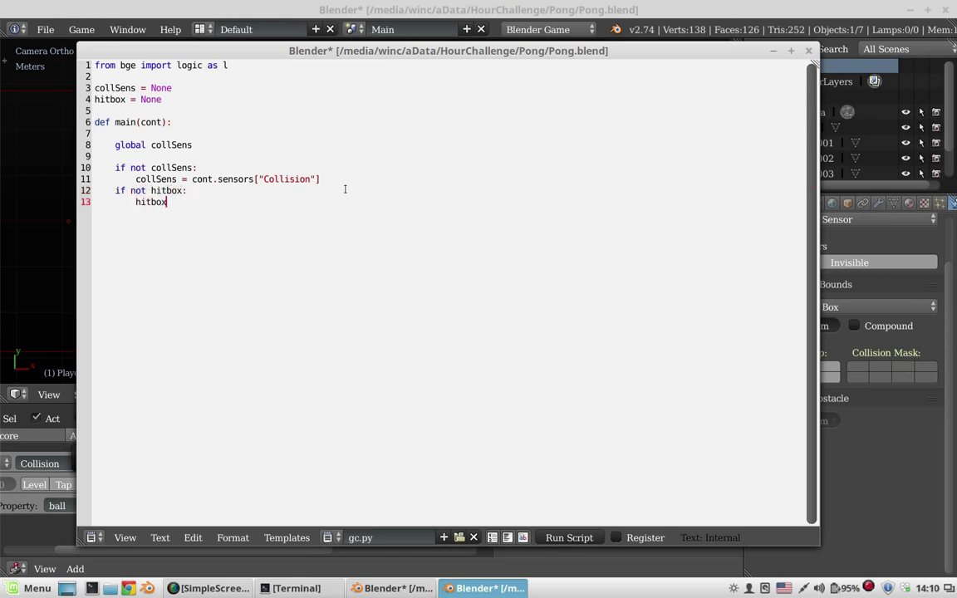
pyautogui.write(' = cont.owner')
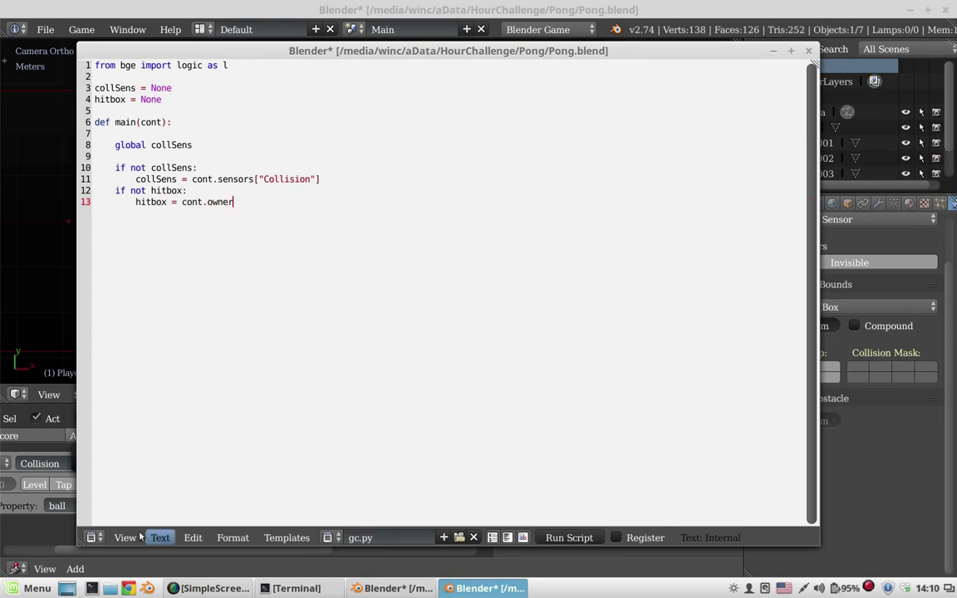
pyautogui.click(12, 494)
pyautogui.click(486, 588)
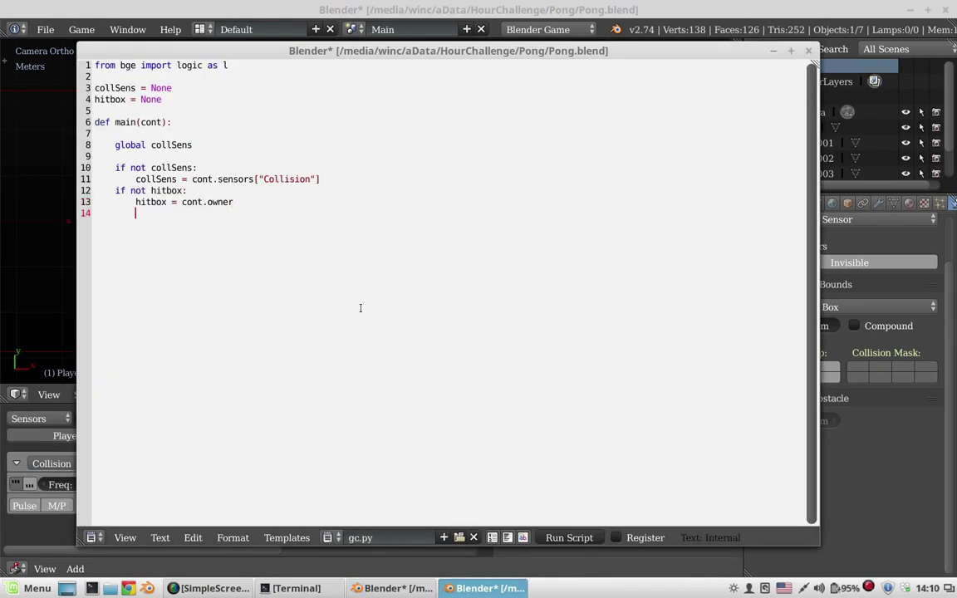
pyautogui.press('Return')
pyautogui.write('if collSens.status == 2:')
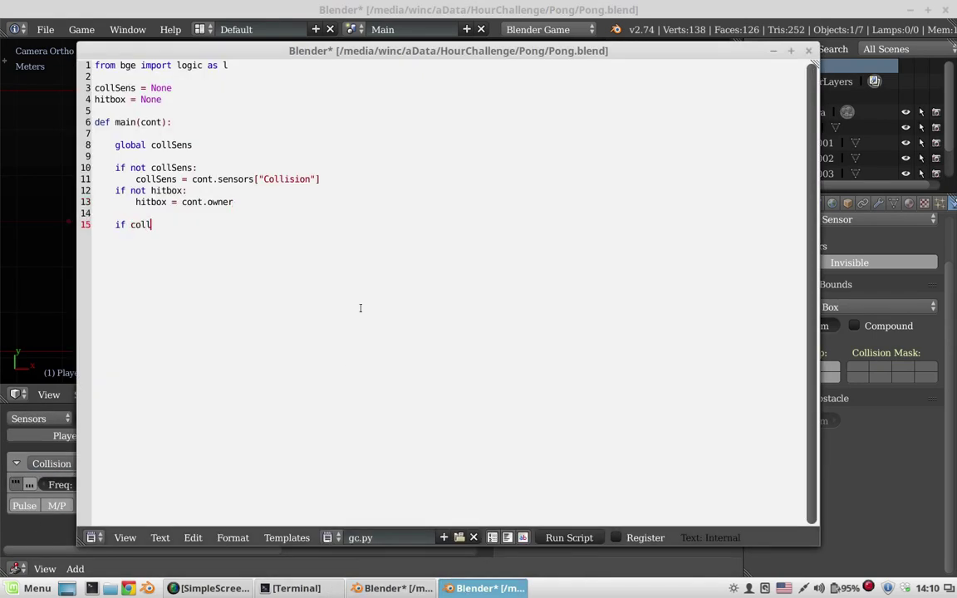
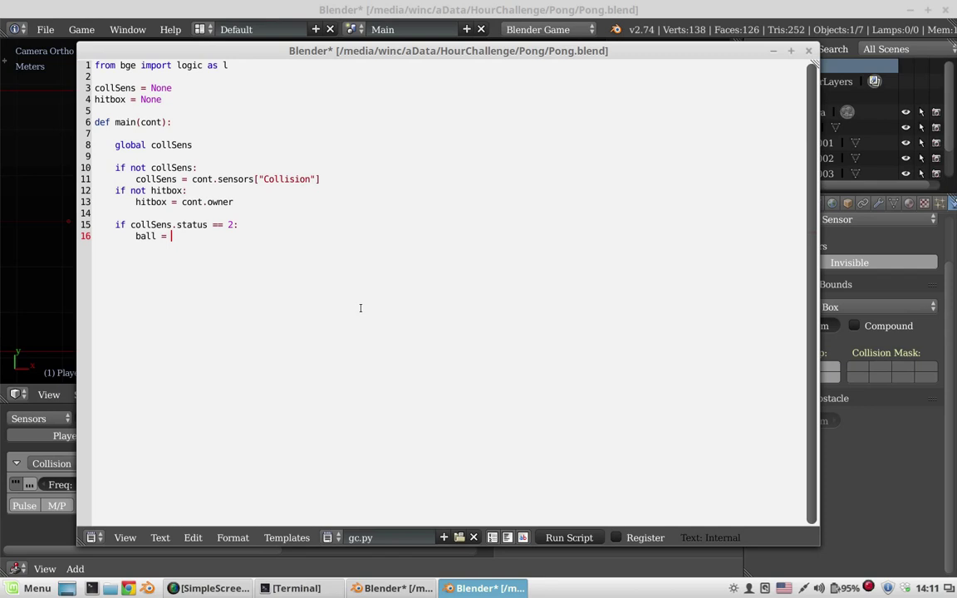
# Step: Complete gc.py with ball = collSens.hitObject() and ball.endObject() on the next line
pyautogui.write('ject()')
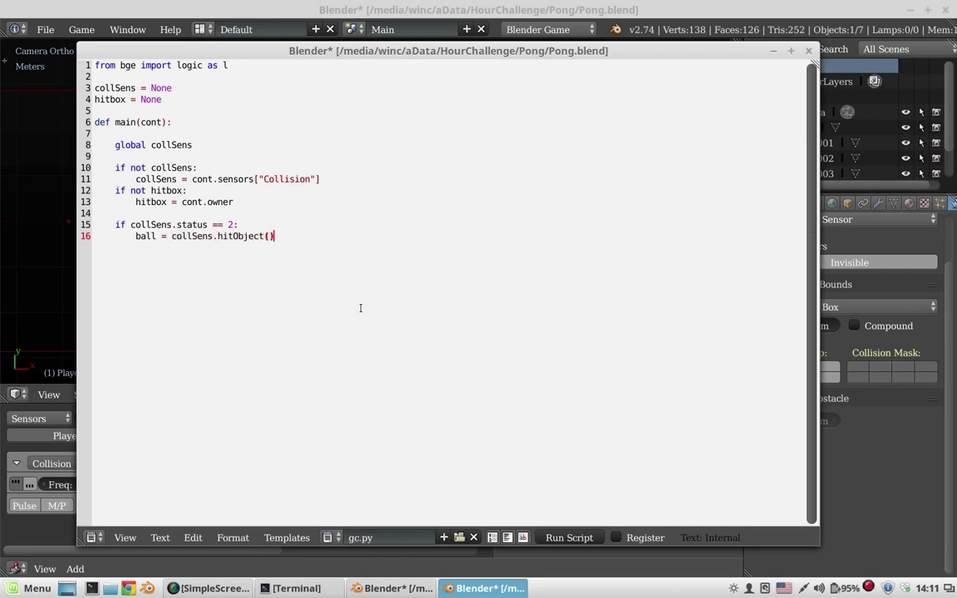
pyautogui.press('Return')
pyautogui.write('ball.end')
pyautogui.write('Obj')
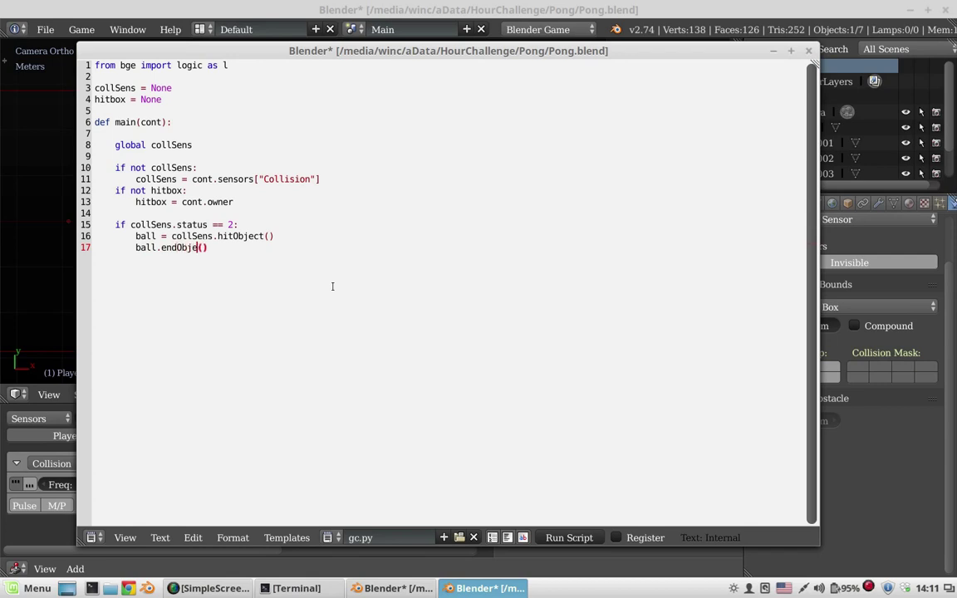
pyautogui.write('ect')
# Step: Test-run the game twice and check the Python error in the Terminal
pyautogui.hotkey('alt', 'Tab')
pyautogui.press('p')
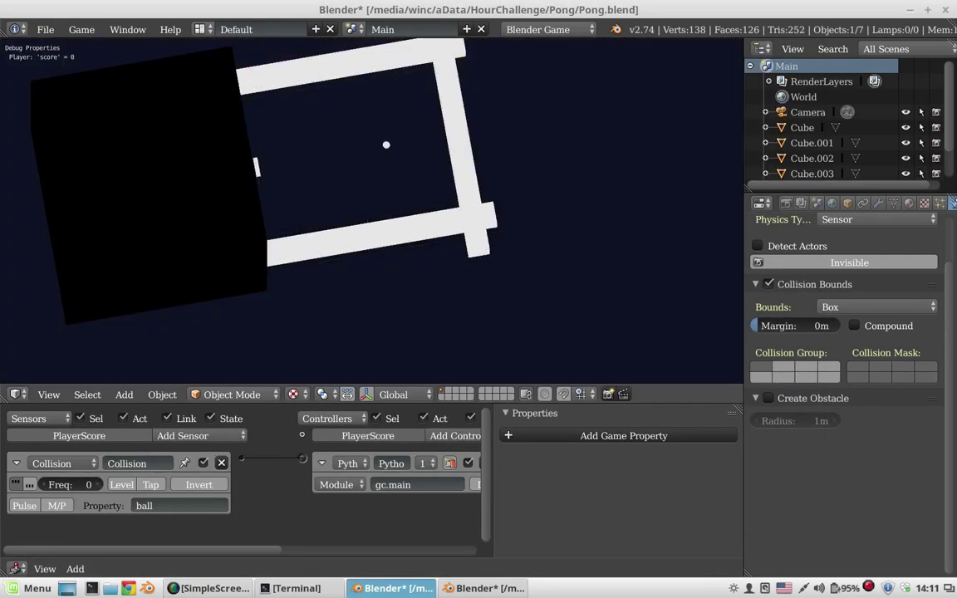
pyautogui.press('Escape')
pyautogui.press('p')
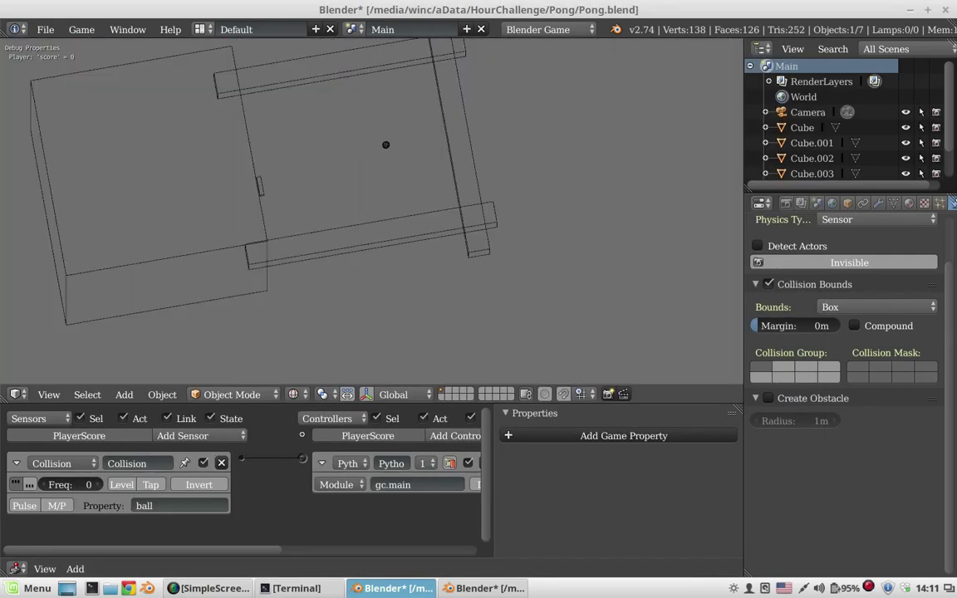
pyautogui.press('Escape')
pyautogui.hotkey('alt', 'Tab')
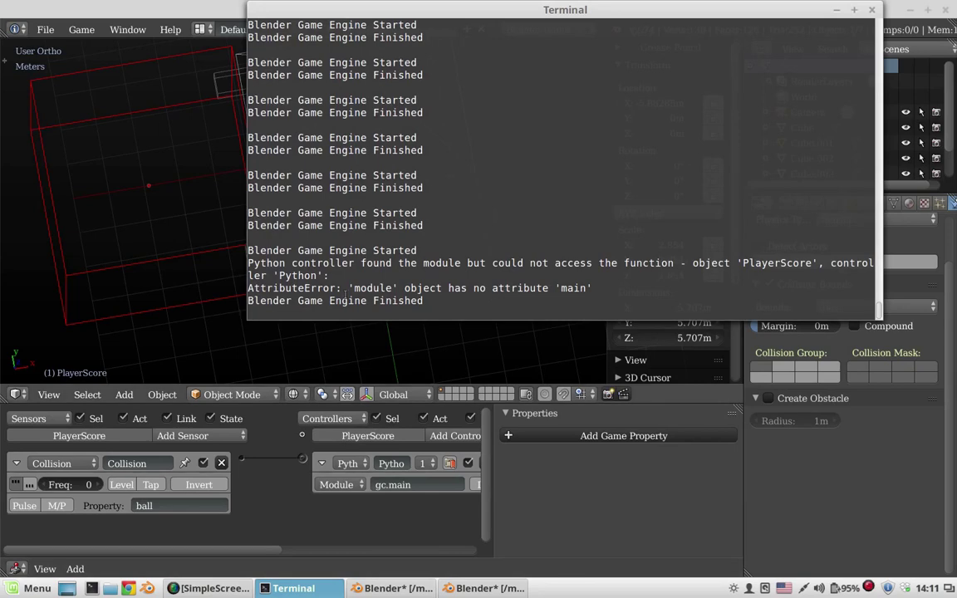
pyautogui.click(299, 588)
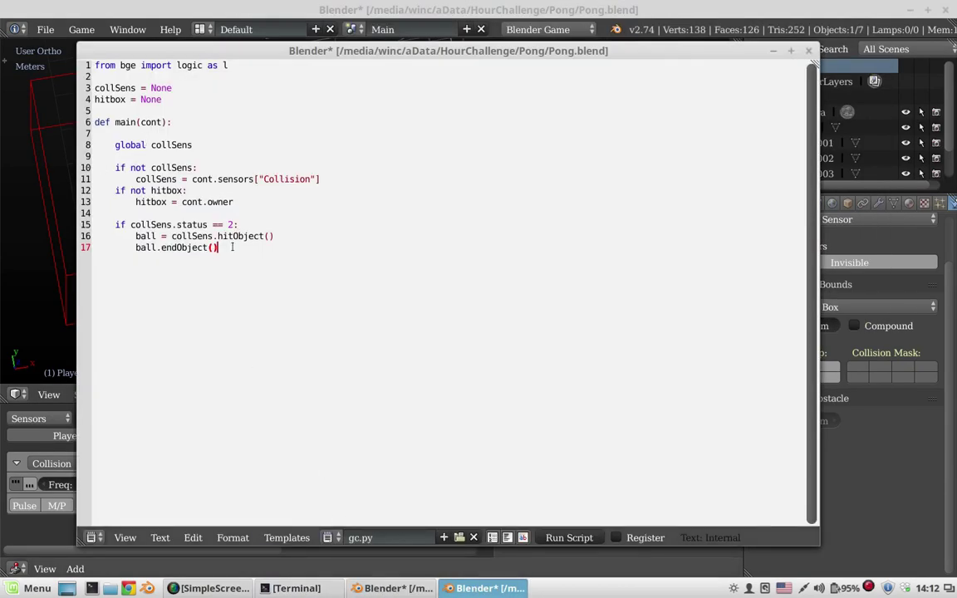
# Step: Rename the function main to score and set the controller's Module field to gc.score
pyautogui.doubleClick(119, 123)
pyautogui.write('s')
pyautogui.write('core')
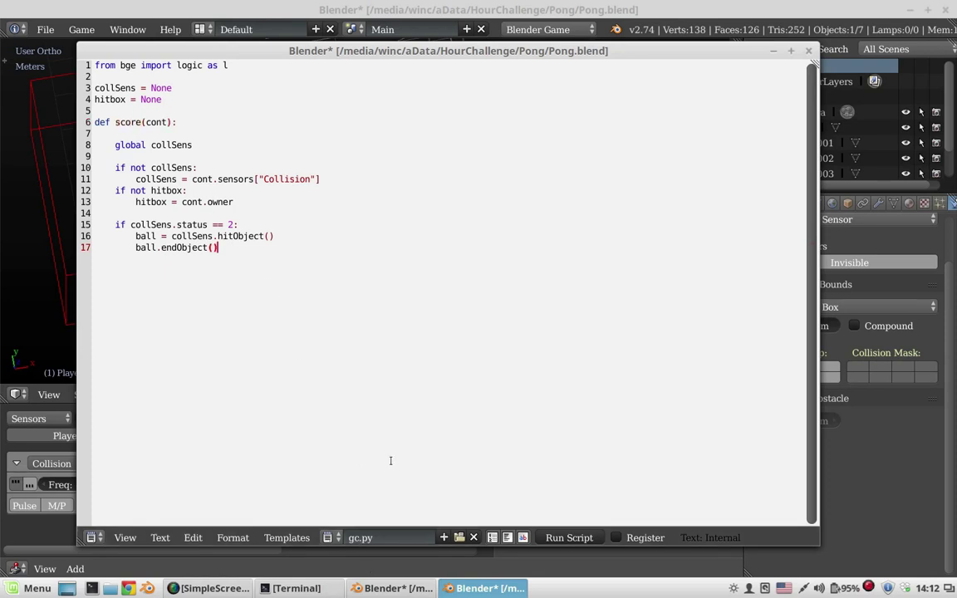
pyautogui.click(399, 589)
pyautogui.click(418, 484)
pyautogui.press('BackSpace')
pyautogui.press('BackSpace')
pyautogui.press('BackSpace')
pyautogui.write('score')
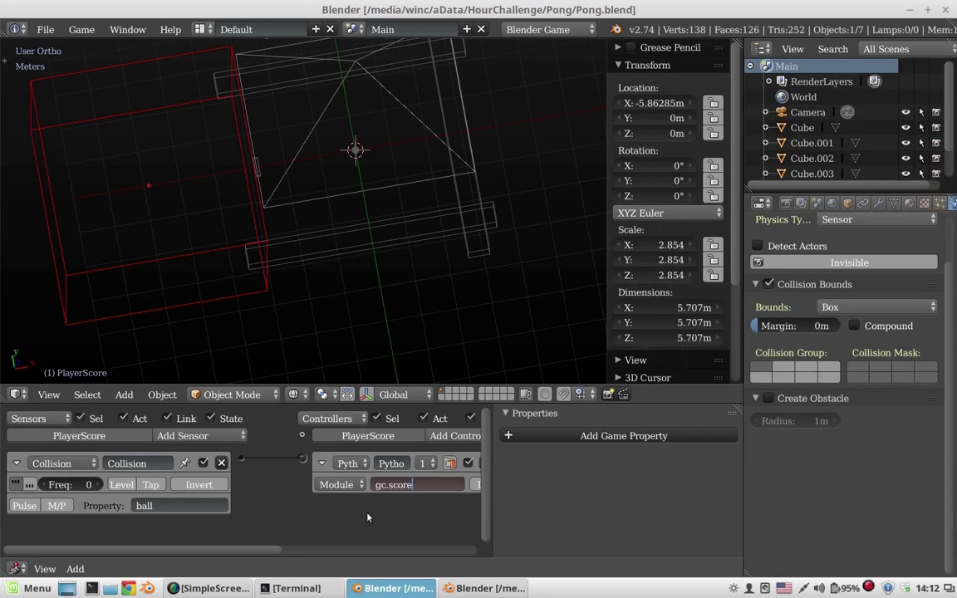
pyautogui.press('Return')
# Step: Test-run the game and widen the Terminal to read the 'no attribute score' error
pyautogui.press('p')
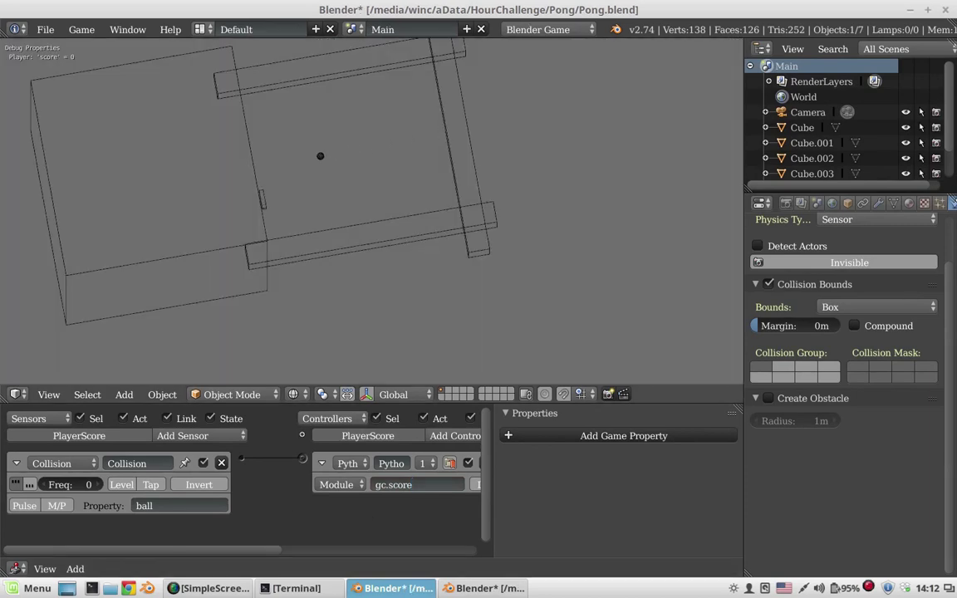
pyautogui.press('Escape')
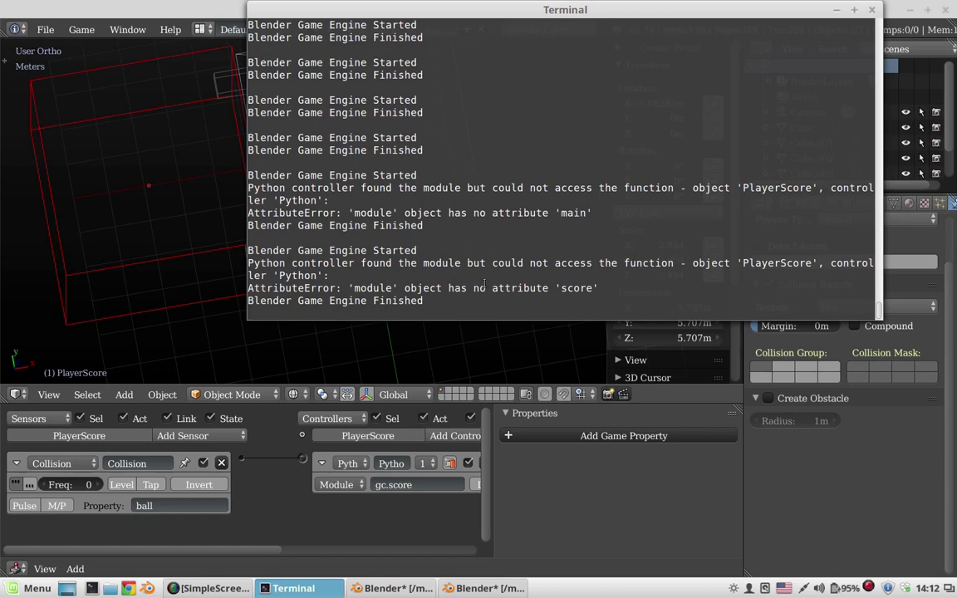
pyautogui.moveTo(246, 242); pyautogui.dragTo(197, 243)
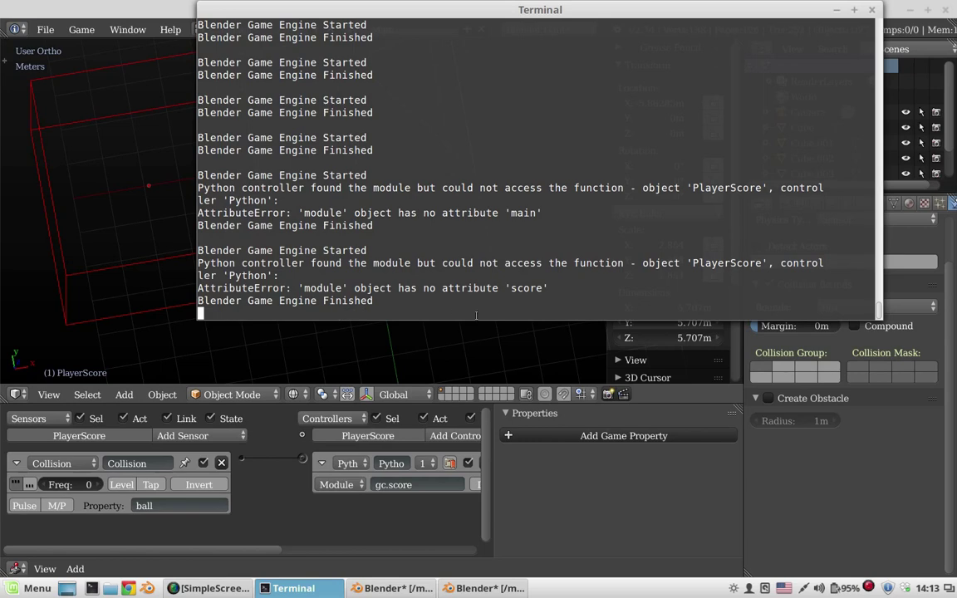
# Step: Delete the globals and def score lines from gc.py and unindent the remaining code
pyautogui.moveTo(403, 500); pyautogui.dragTo(369, 500, button='middle')
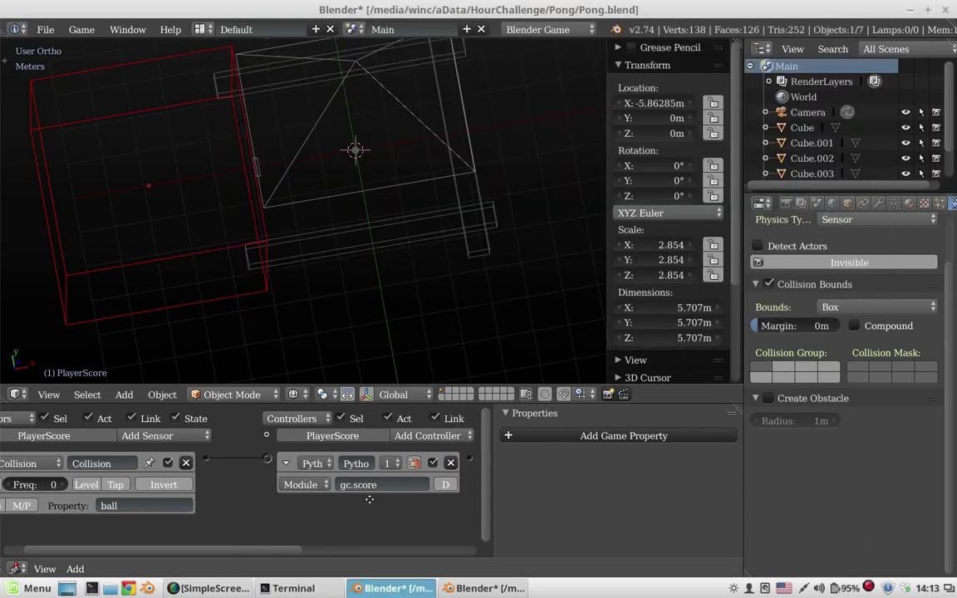
pyautogui.moveTo(290, 517); pyautogui.dragTo(310, 517, button='middle')
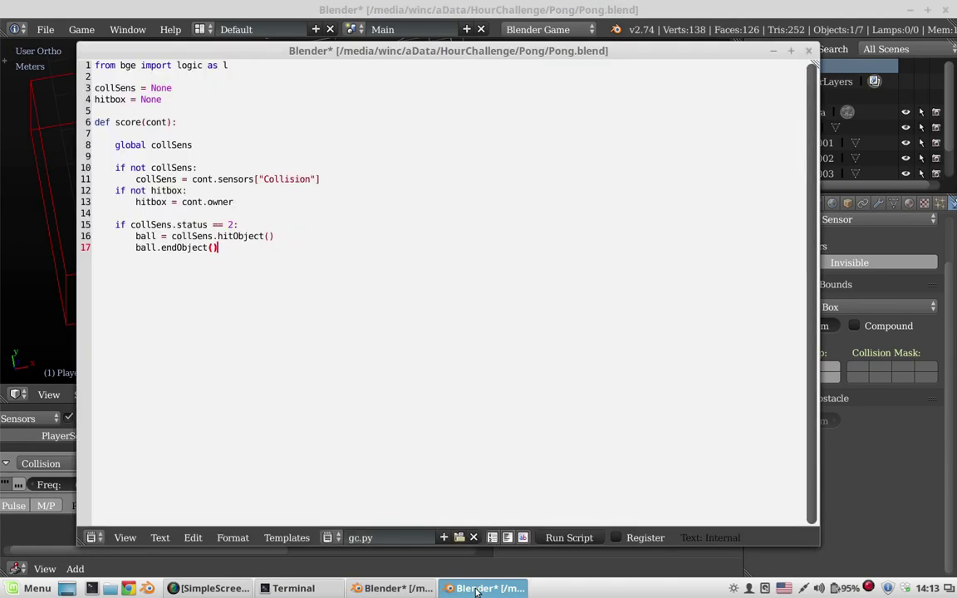
pyautogui.click(486, 588)
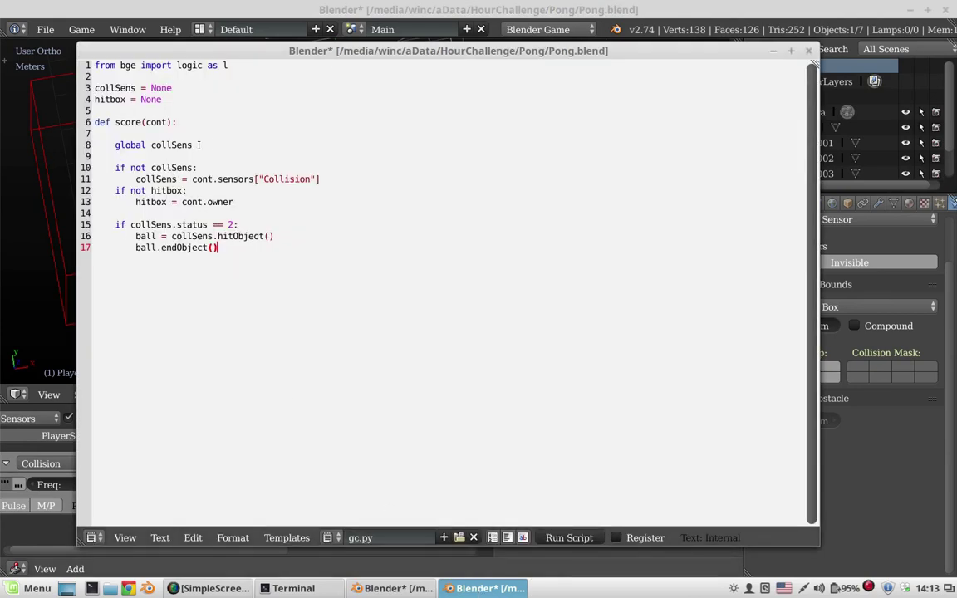
pyautogui.moveTo(198, 145)
pyautogui.mouseDown()
pyautogui.moveTo(80, 87)
pyautogui.moveTo(205, 145)
pyautogui.moveTo(93, 87)
pyautogui.moveTo(201, 109)
pyautogui.mouseUp()
pyautogui.press('BackSpace')
pyautogui.press('BackSpace')
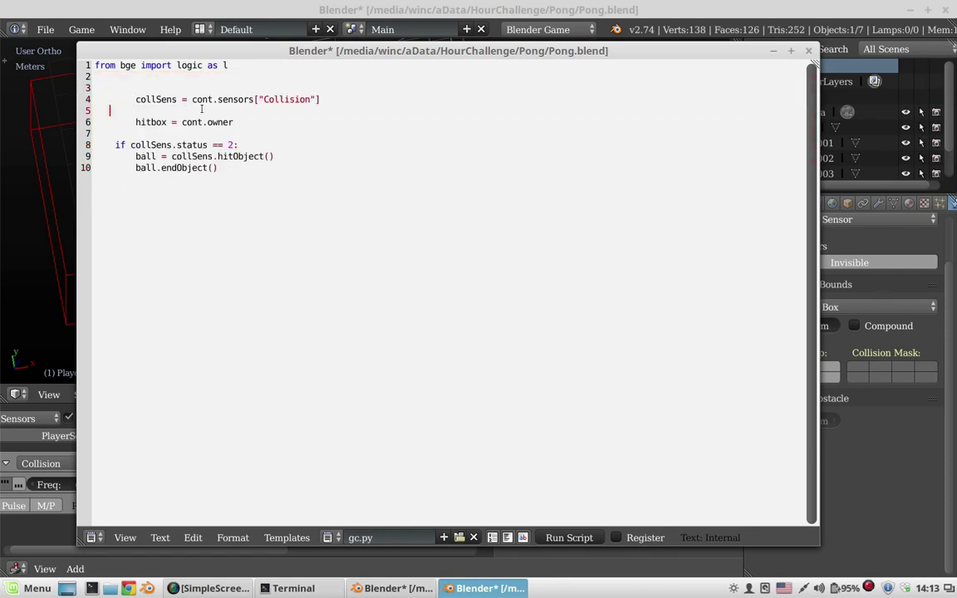
pyautogui.press('BackSpace')
pyautogui.press('BackSpace')
pyautogui.click(135, 122)
pyautogui.press('BackSpace')
pyautogui.press('BackSpace')
pyautogui.click(115, 145)
pyautogui.press('BackSpace')
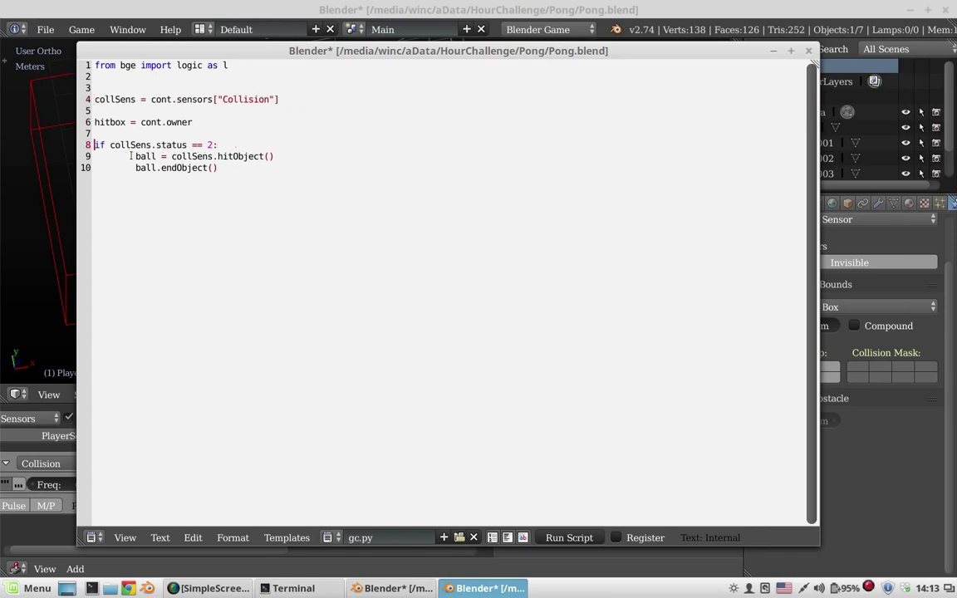
pyautogui.moveTo(116, 156); pyautogui.dragTo(230, 181)
# Step: Test-run the game, check the Terminal, and switch the Python controller from Module to Script
pyautogui.hotkey('alt', 'Tab')
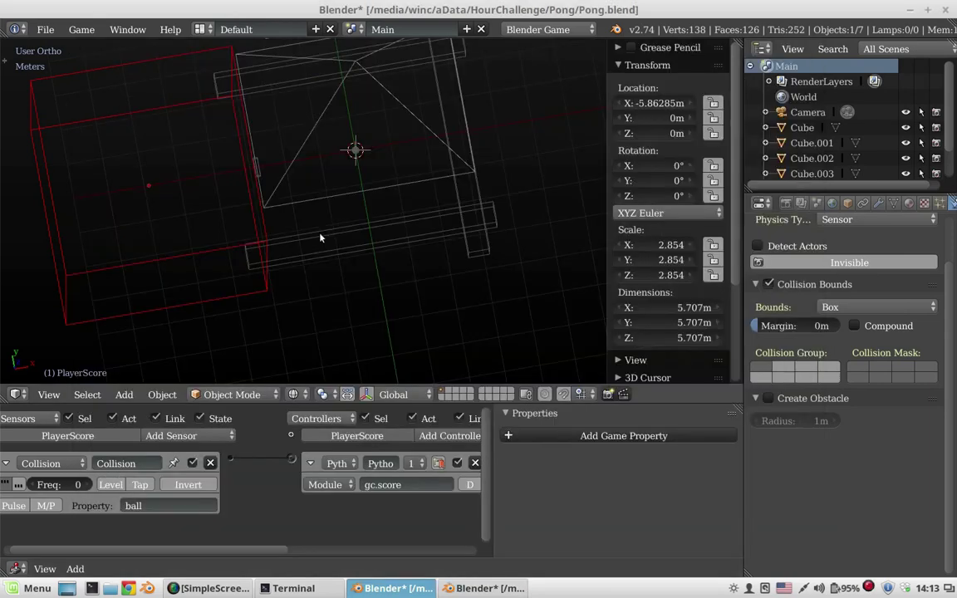
pyautogui.press('p')
pyautogui.press('Escape')
pyautogui.hotkey('alt', 'Tab')
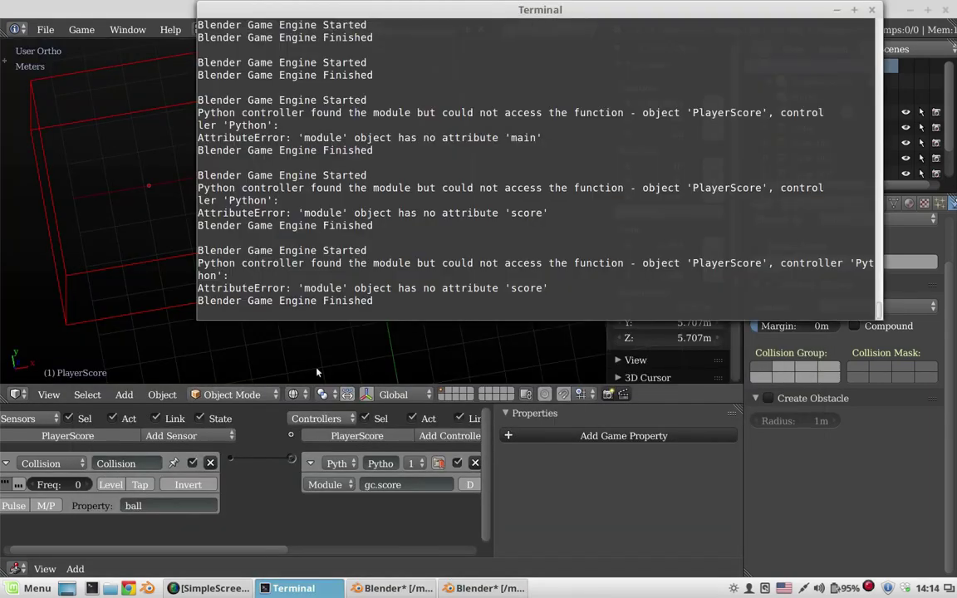
pyautogui.click(330, 485)
pyautogui.click(322, 467)
# Step: Set the controller's Script to gc.py and test-run the game, checking the Terminal
pyautogui.click(366, 485)
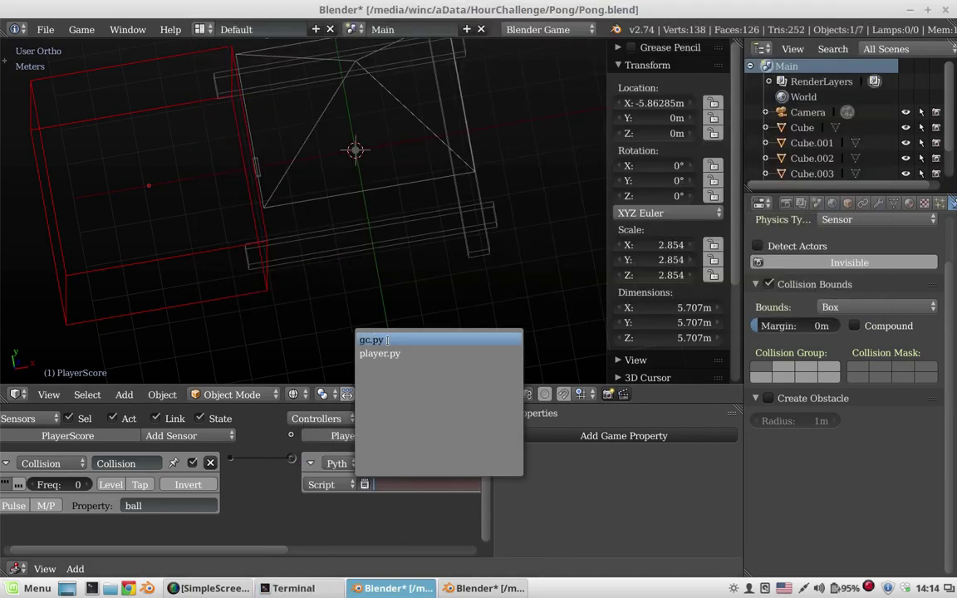
pyautogui.click(380, 341)
pyautogui.press('p')
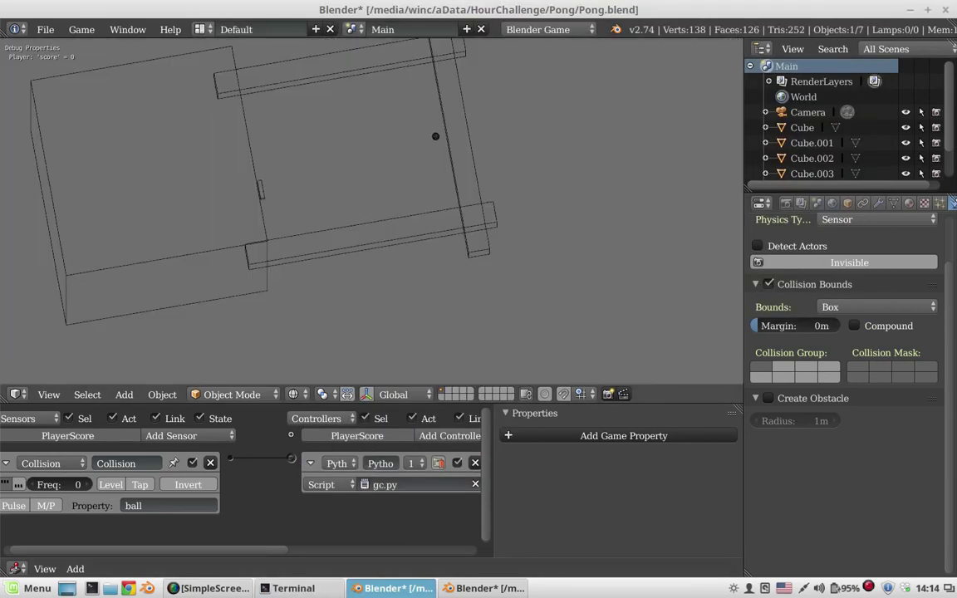
pyautogui.press('Escape')
pyautogui.hotkey('alt', 'Tab')
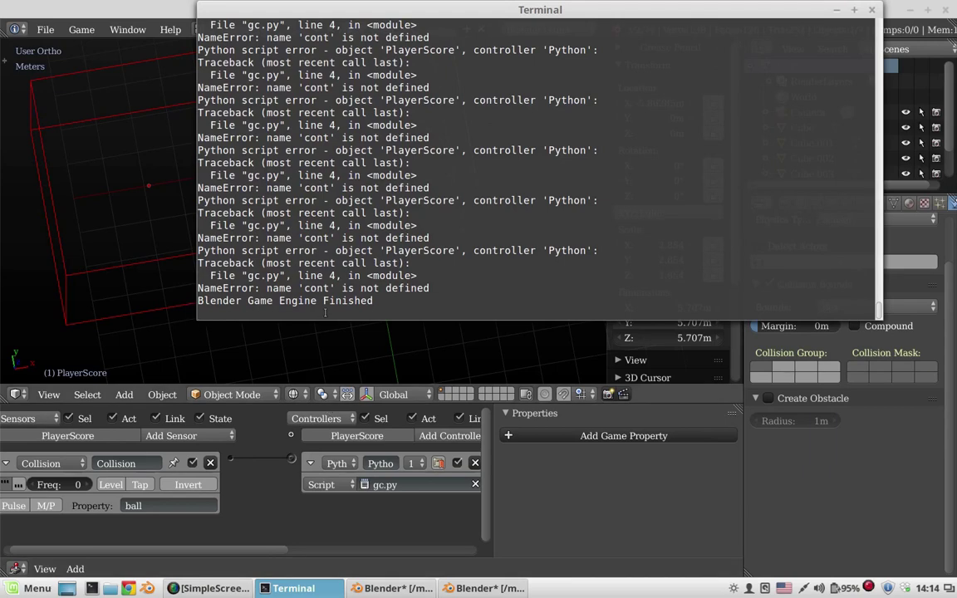
# Step: Add cont = l.getCurrentController() above the collSens line in gc.py and retest the game
pyautogui.hotkey('alt', 'Tab')
pyautogui.press('Up')
pyautogui.press('Up')
pyautogui.press('Up')
pyautogui.press('Home')
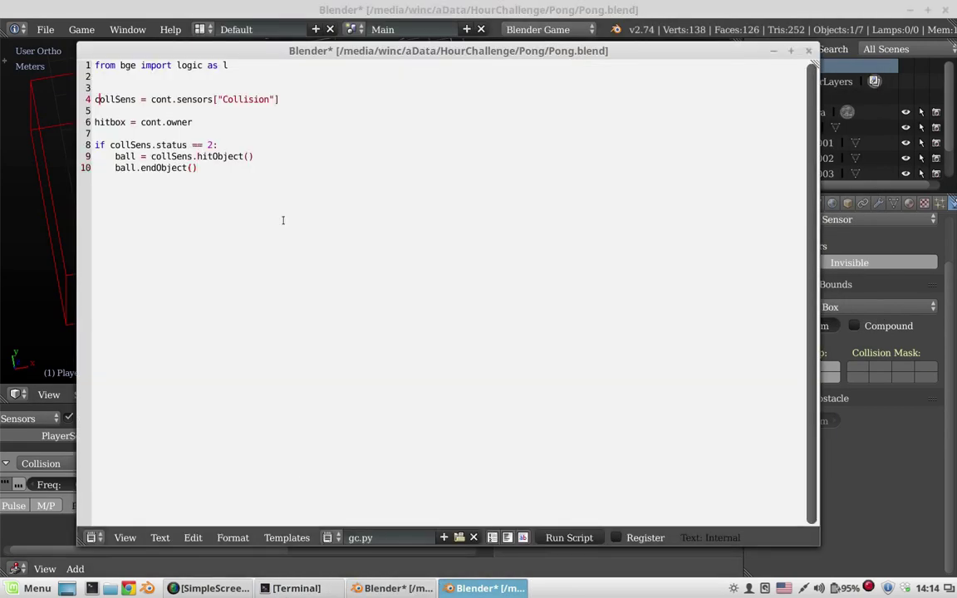
pyautogui.press('Return')
pyautogui.press('Up')
pyautogui.press('Up')
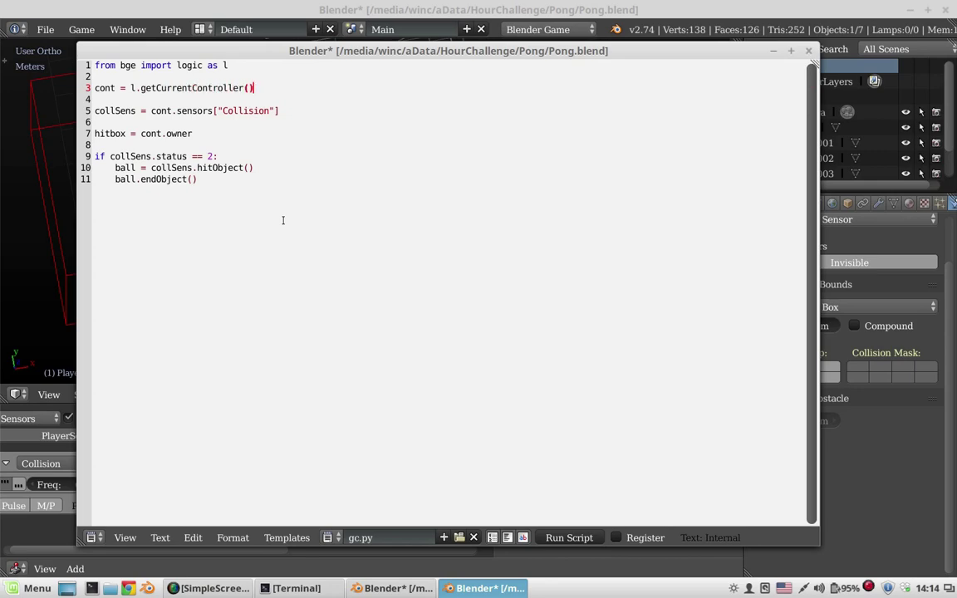
pyautogui.hotkey('alt', 'Tab')
pyautogui.press('p')
pyautogui.press('Escape')
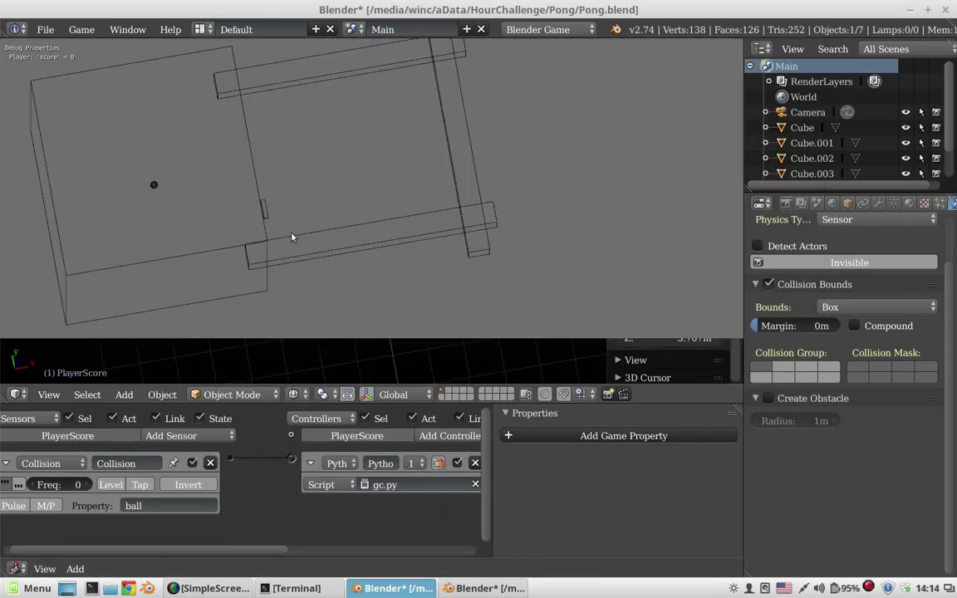
pyautogui.hotkey('alt', 'Tab')
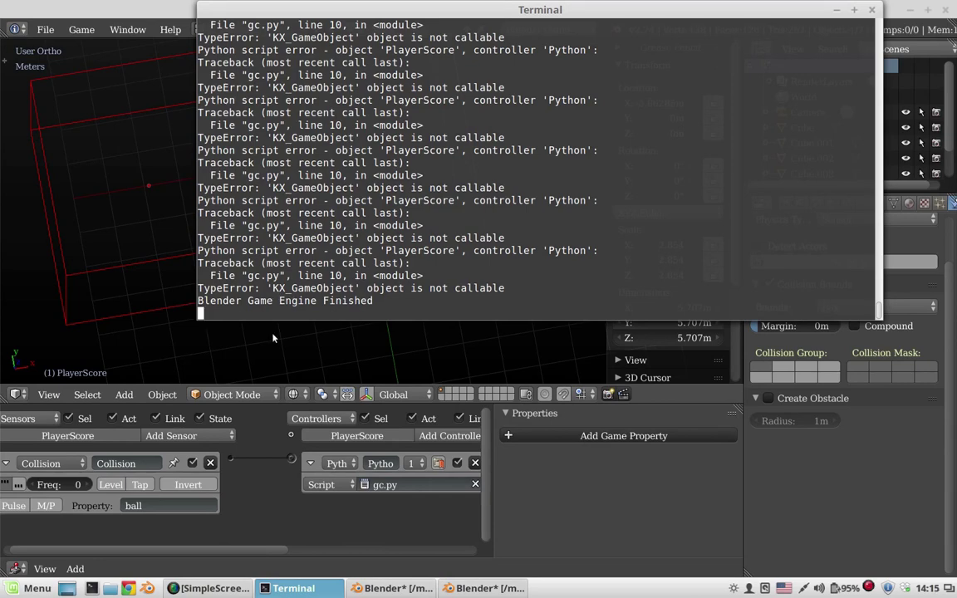
# Step: Reread the line 10 'KX_GameObject not callable' error and open PlayerScore's physics type choices
pyautogui.click(490, 588)
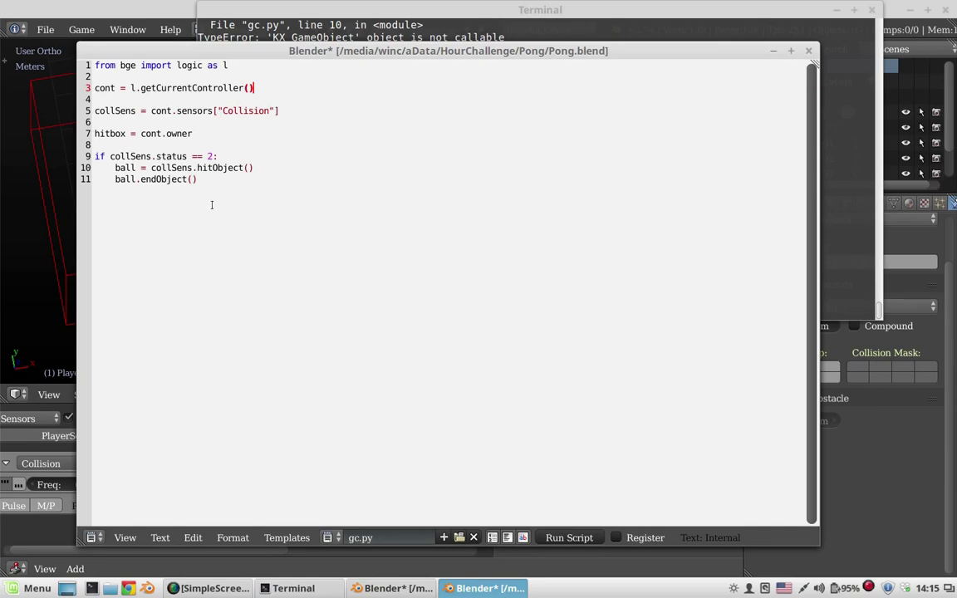
pyautogui.click(293, 588)
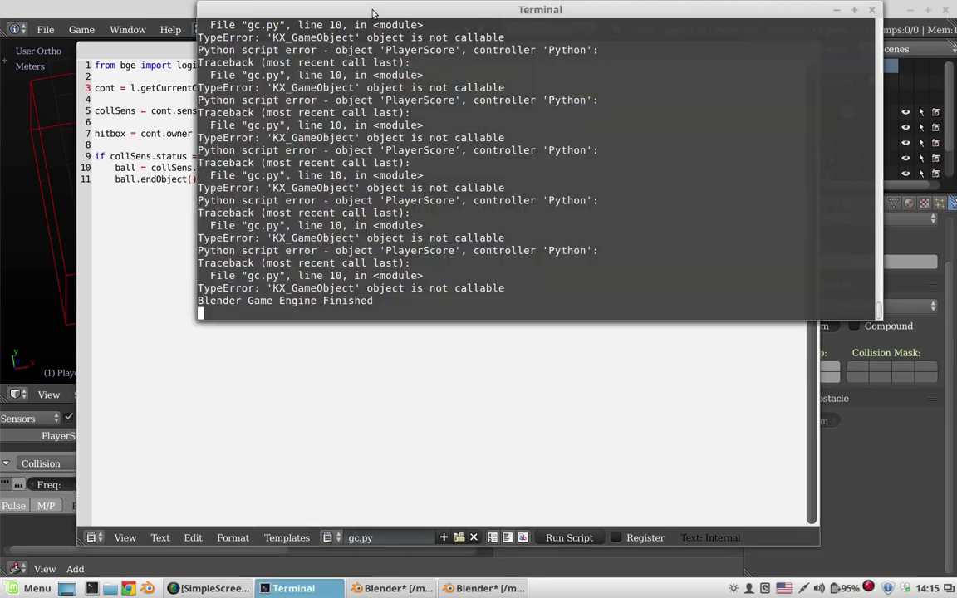
pyautogui.click(390, 589)
pyautogui.click(884, 270)
# Step: Make PlayerScore a Static object and test-run the game, checking the error output
pyautogui.click(860, 236)
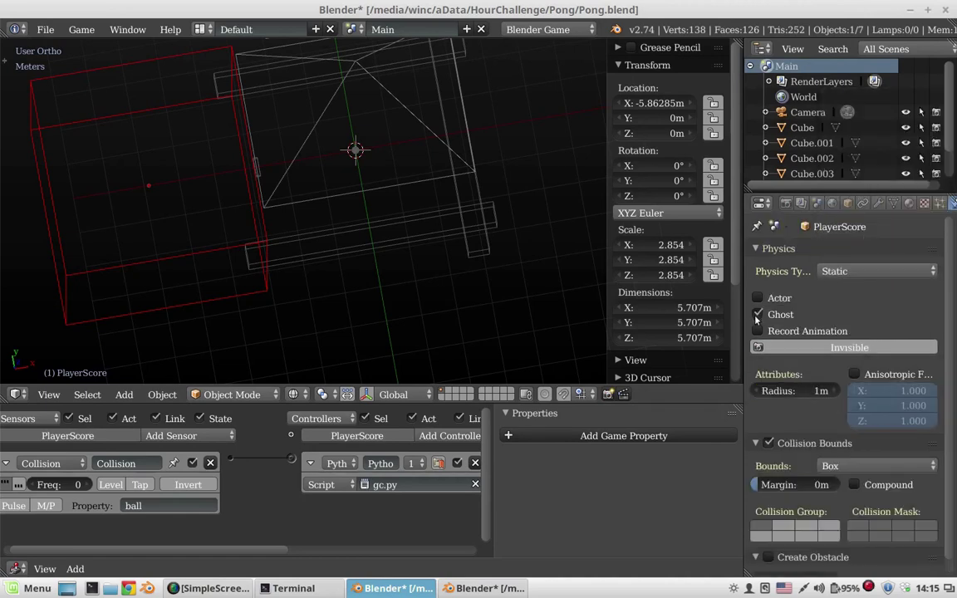
pyautogui.press('p')
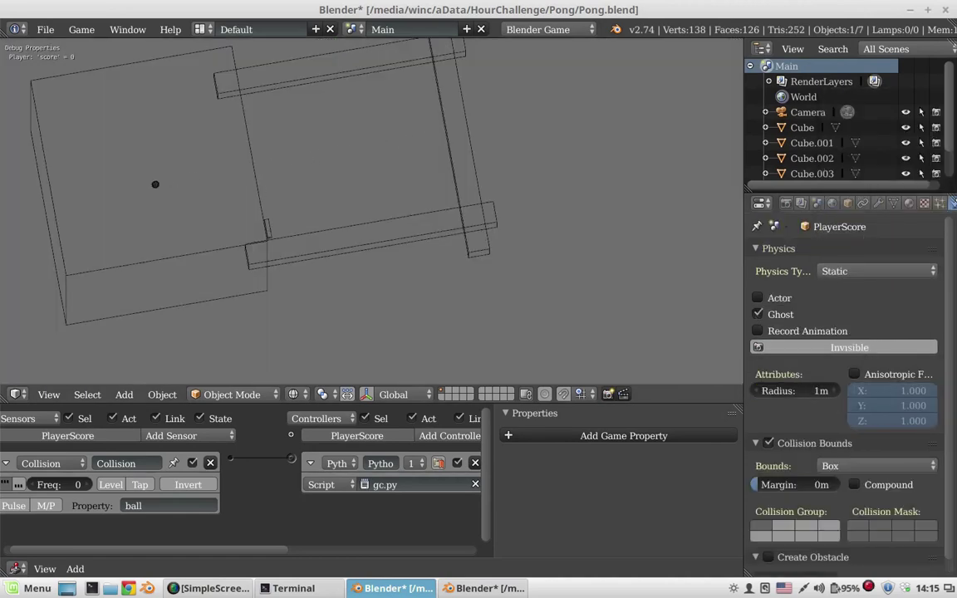
pyautogui.press('Escape')
pyautogui.hotkey('alt', 'Tab')
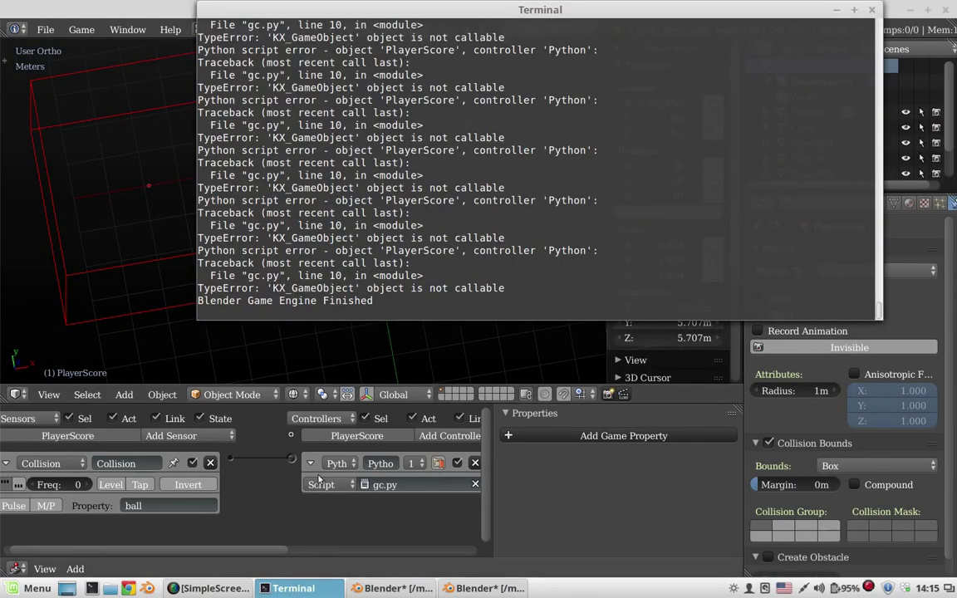
pyautogui.click(289, 432)
# Step: Browse the available actuator types and review the player script
pyautogui.keyDown('ctrl'); pyautogui.hscroll(2, 375, 446); pyautogui.keyUp('ctrl')
pyautogui.keyDown('ctrl'); pyautogui.hscroll(3, 465, 445); pyautogui.keyUp('ctrl')
pyautogui.click(466, 445)
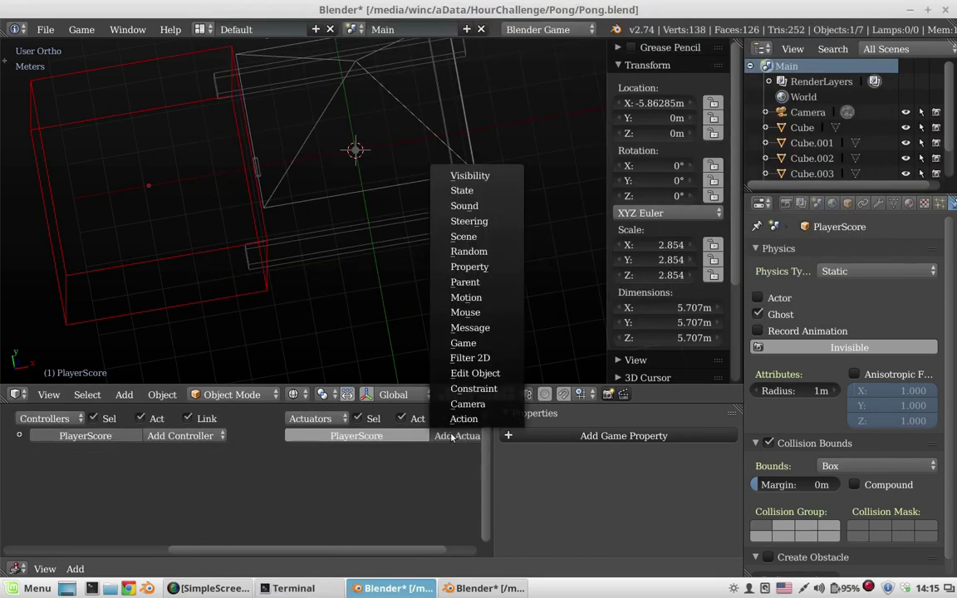
pyautogui.keyDown('ctrl'); pyautogui.hscroll(-3, 91, 475); pyautogui.keyUp('ctrl')
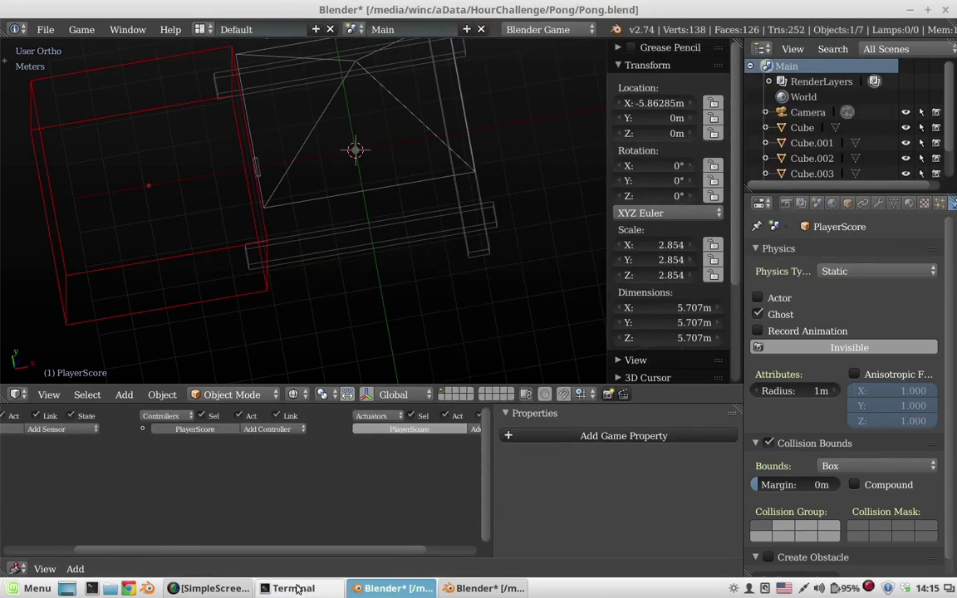
pyautogui.hotkey('alt', 'Tab')
pyautogui.keyDown('ctrl'); pyautogui.scroll(-1, 466, 534); pyautogui.keyUp('ctrl')
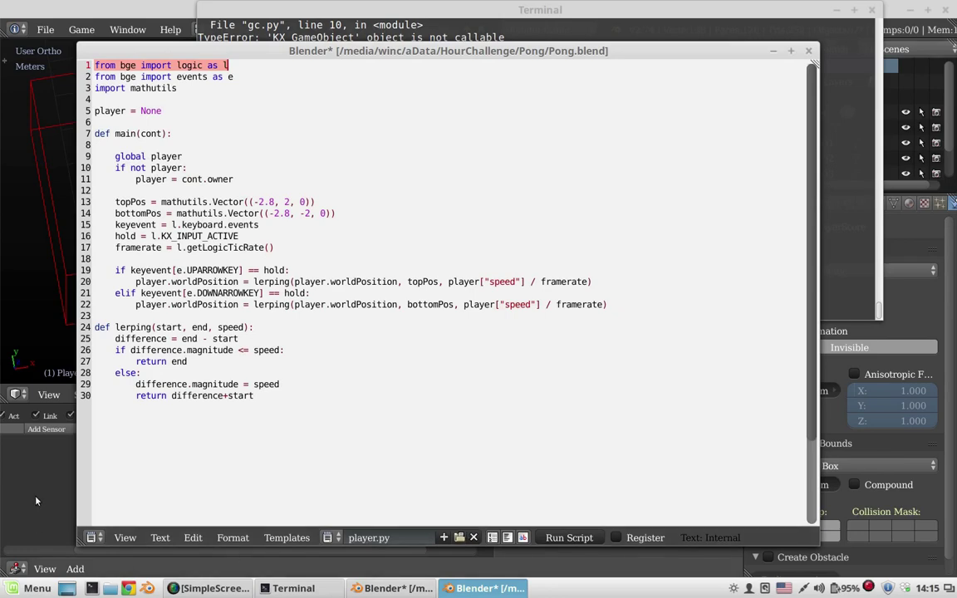
pyautogui.hotkey('alt', 'Tab')
# Step: Add a Boolean game property playerLost to PlayerScore, then select the ball Cube.002
pyautogui.click(574, 436)
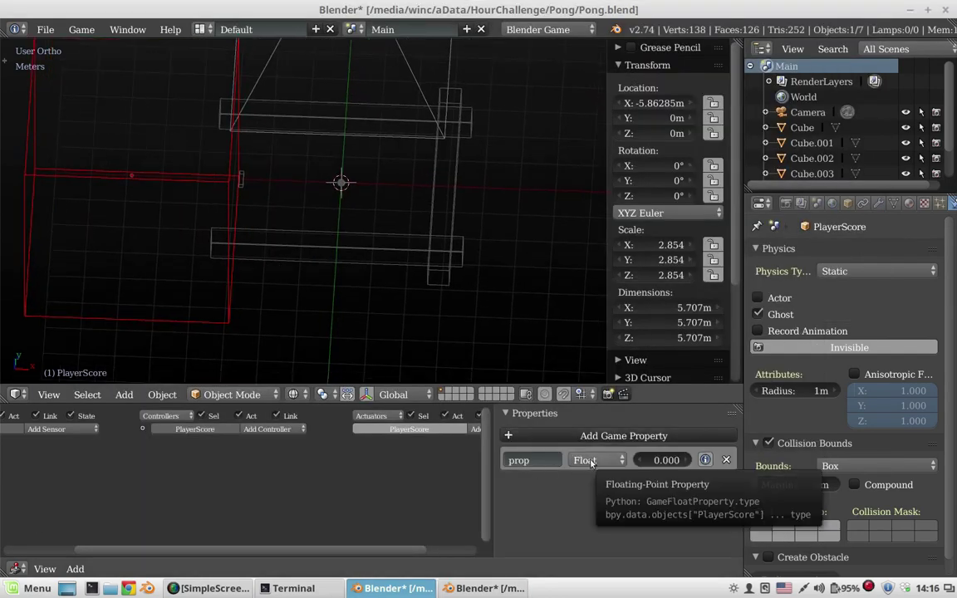
pyautogui.click(549, 467)
pyautogui.write('layerLost')
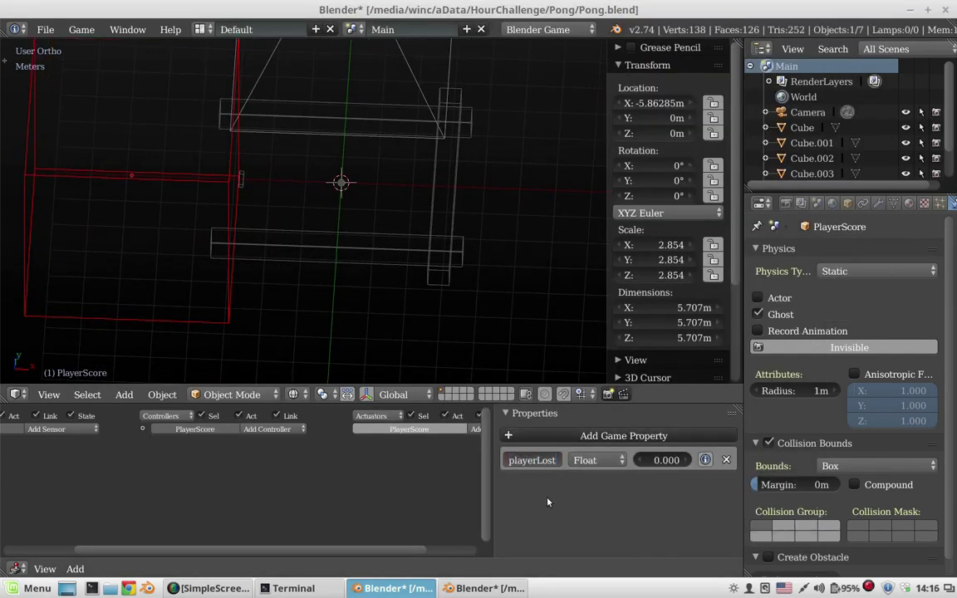
pyautogui.click(598, 460)
pyautogui.click(588, 442)
pyautogui.keyDown('shift'); pyautogui.moveTo(284, 223); pyautogui.dragTo(278, 212, button='middle'); pyautogui.keyUp('shift')
pyautogui.rightClick(342, 170)
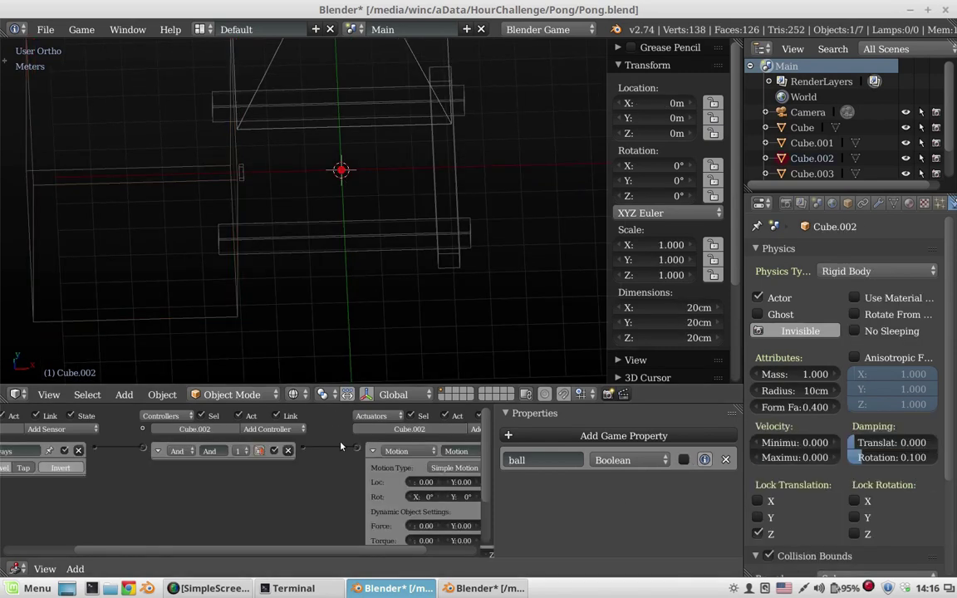
pyautogui.press('Home')
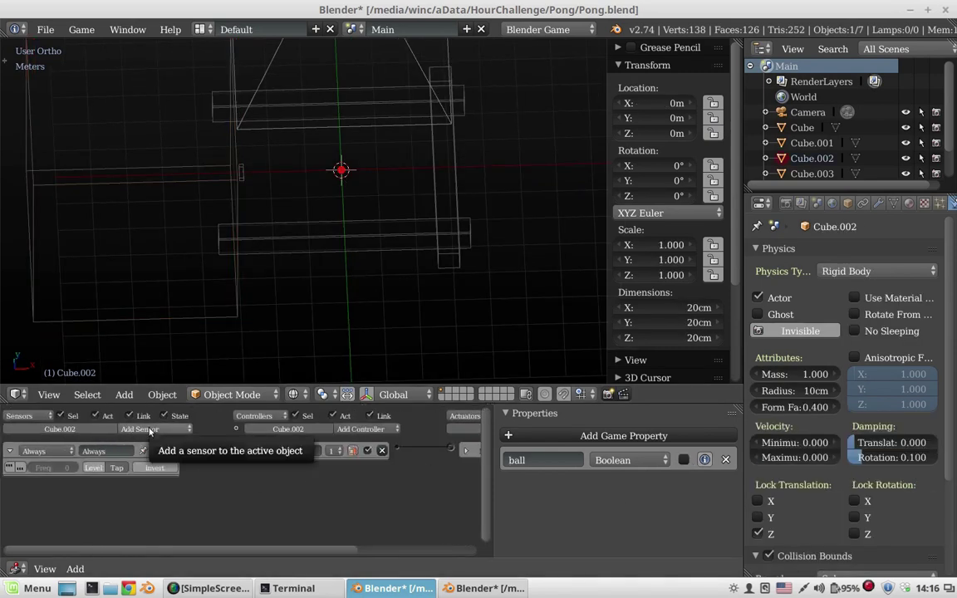
# Step: Give the ball a Collision sensor and an Edit Object actuator set to End Object
pyautogui.click(150, 430)
pyautogui.click(155, 393)
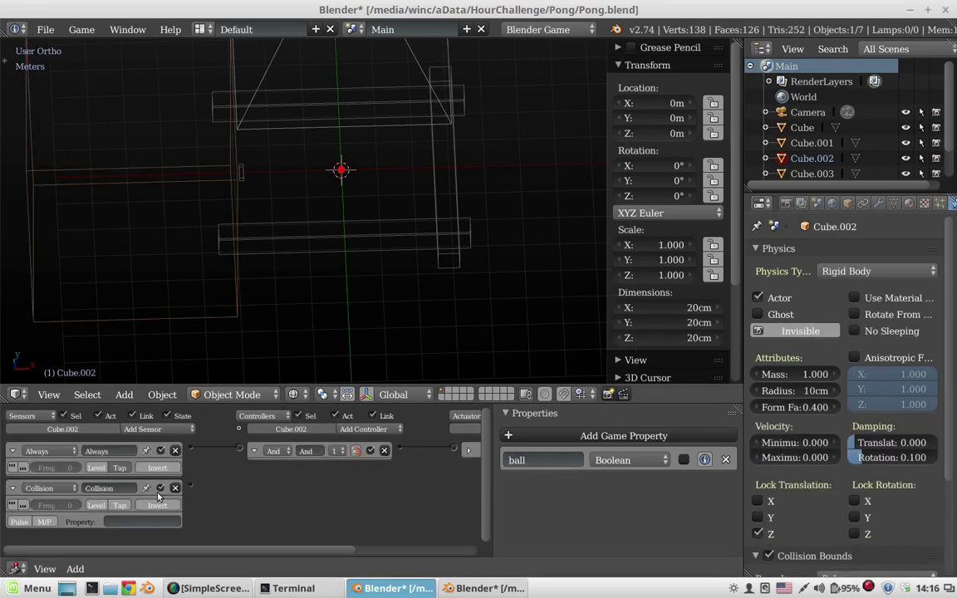
pyautogui.moveTo(216, 517); pyautogui.dragTo(93, 517, button='middle')
pyautogui.click(461, 430)
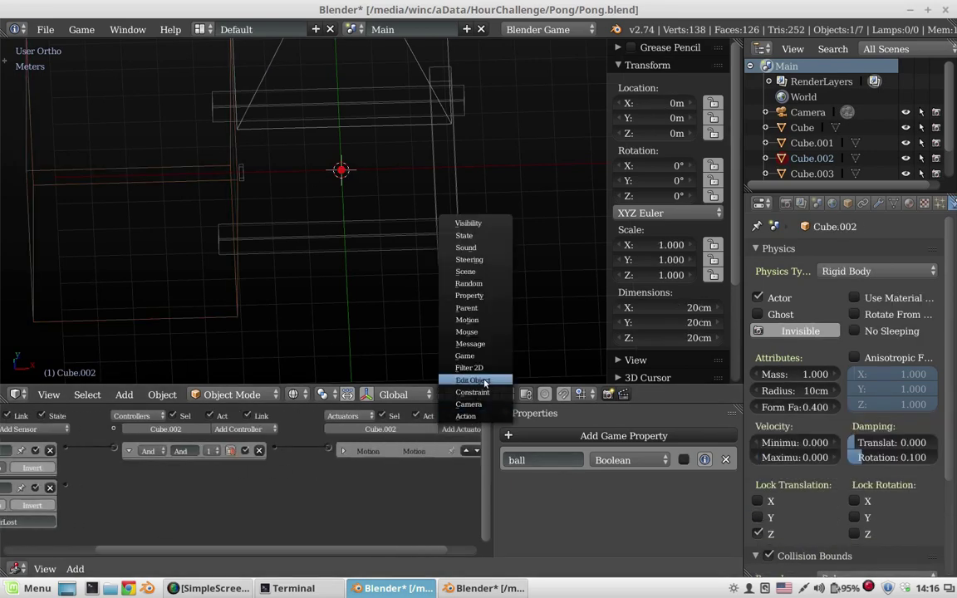
pyautogui.click(485, 382)
pyautogui.click(420, 487)
pyautogui.click(419, 498)
# Step: Test-run the game and enlarge the logic editor area
pyautogui.press('p')
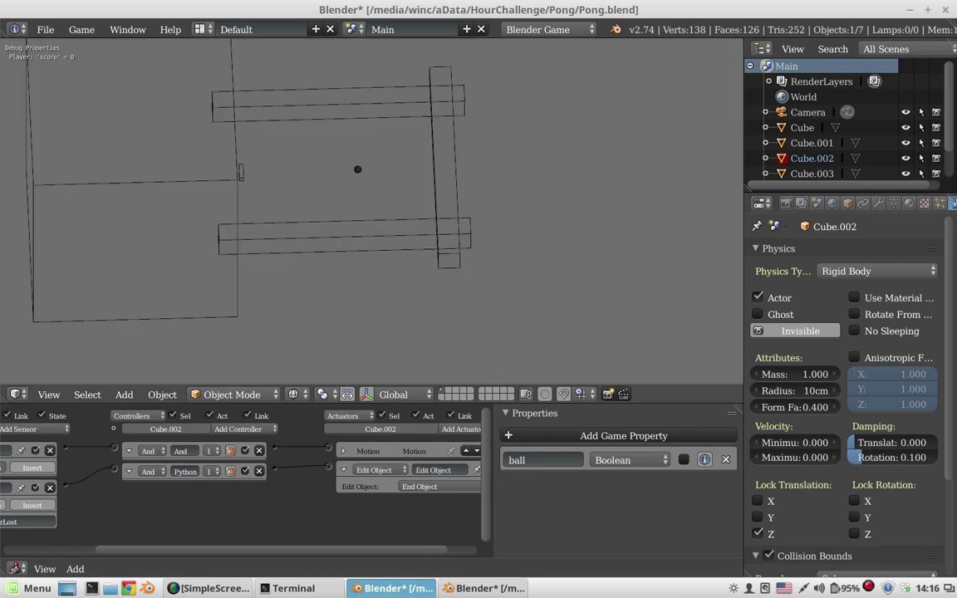
pyautogui.press('Escape')
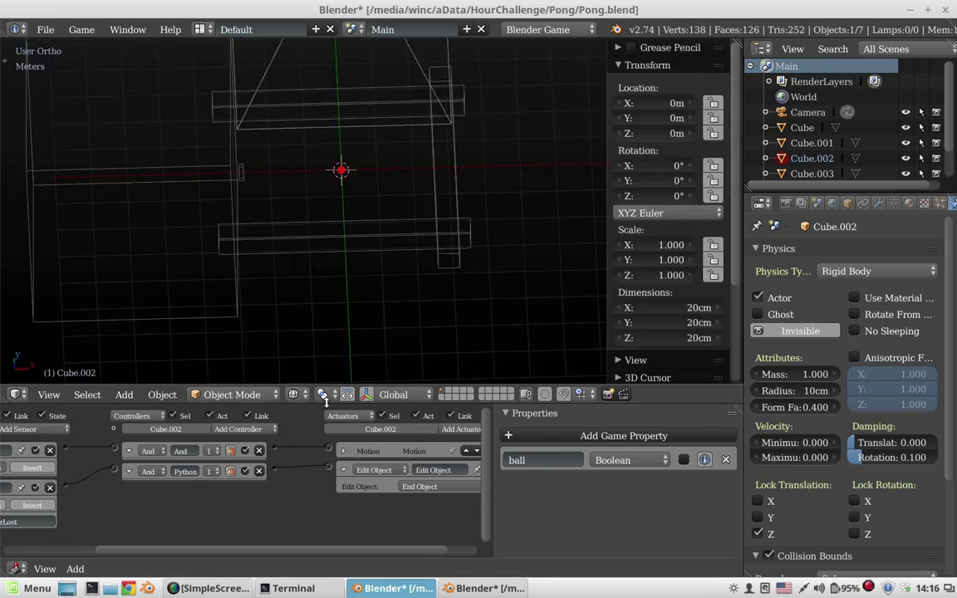
pyautogui.moveTo(312, 386); pyautogui.dragTo(311, 252)
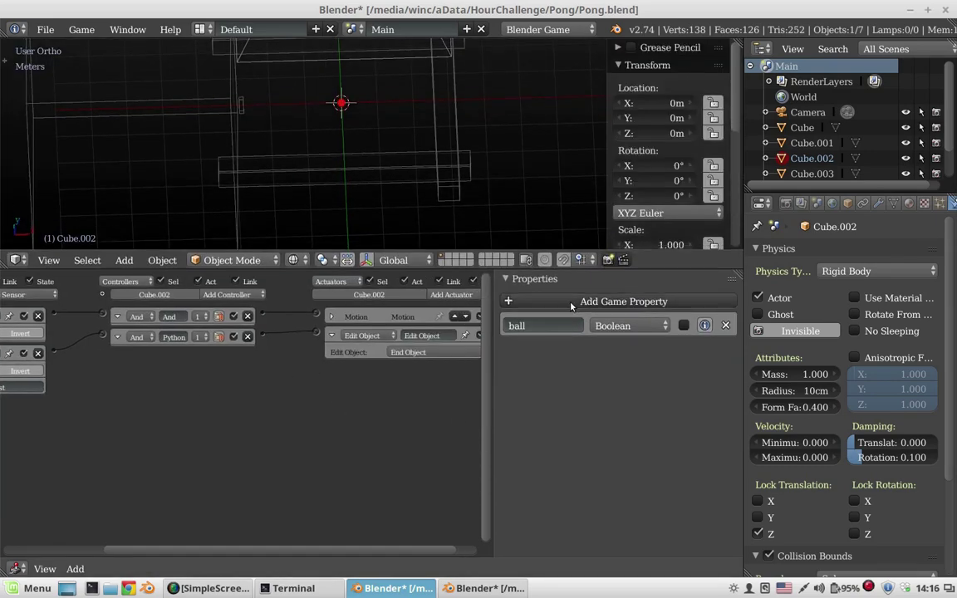
# Step: Add two Integer game properties to the ball, a player score and counterScore
pyautogui.click(532, 301)
pyautogui.click(532, 301)
pyautogui.click(519, 353)
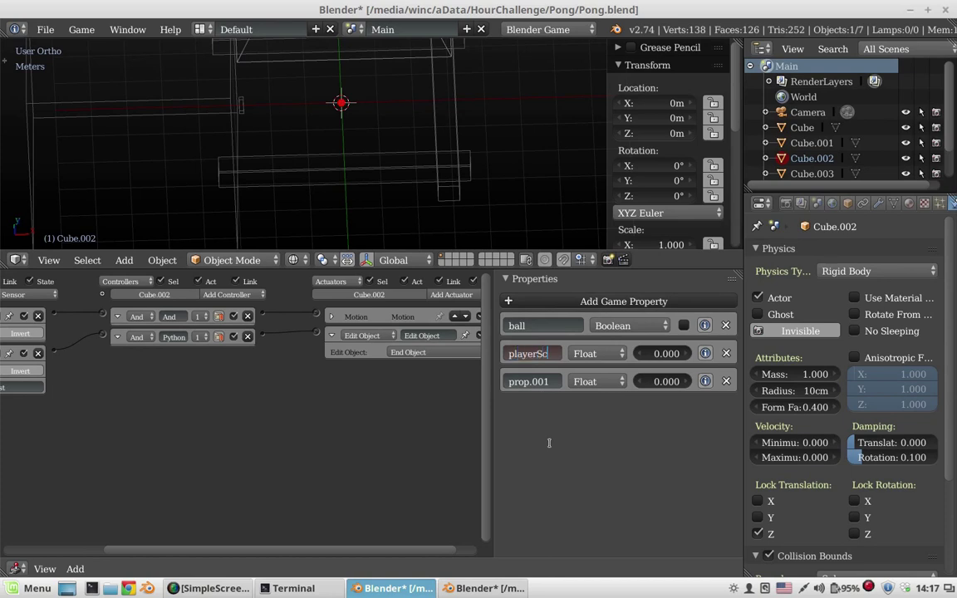
pyautogui.click(597, 353)
pyautogui.click(592, 318)
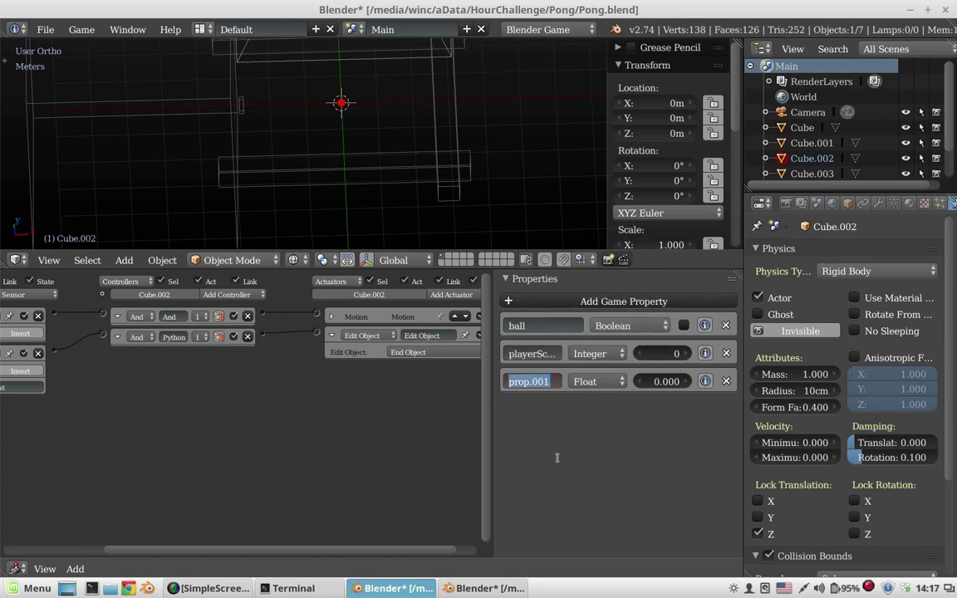
pyautogui.write('counterS...')
pyautogui.click(599, 381)
pyautogui.click(591, 336)
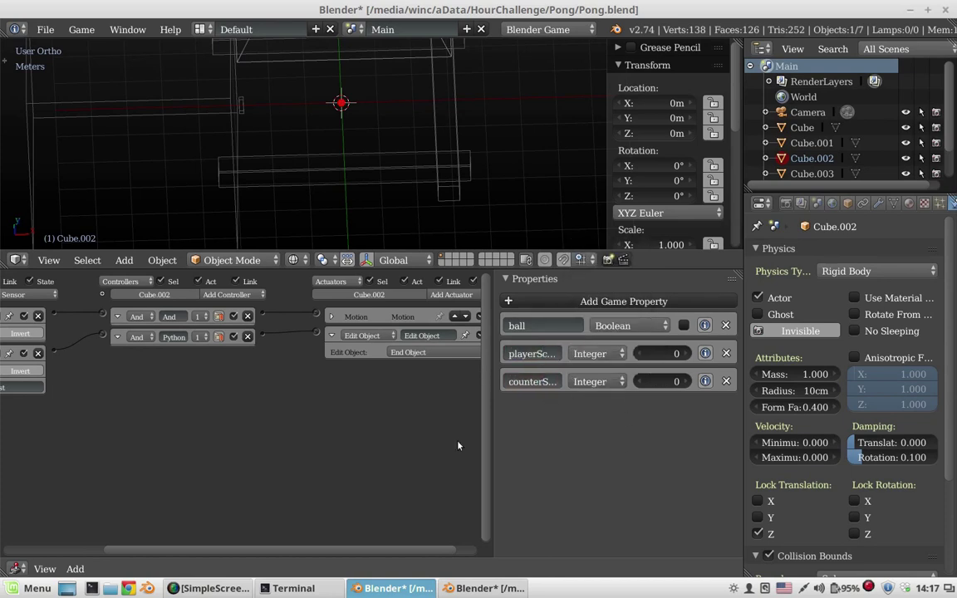
# Step: Add a Property actuator in Add mode increasing counterScore by 1, linked to the Python controller
pyautogui.moveTo(348, 418); pyautogui.dragTo(321, 415, button='middle')
pyautogui.click(424, 294)
pyautogui.click(391, 384)
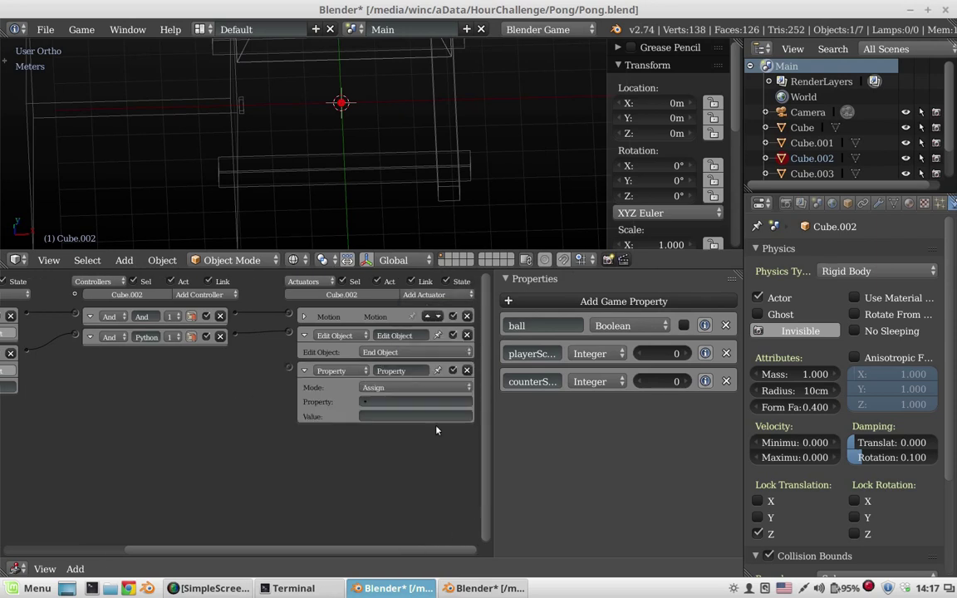
pyautogui.click(380, 388)
pyautogui.click(349, 334)
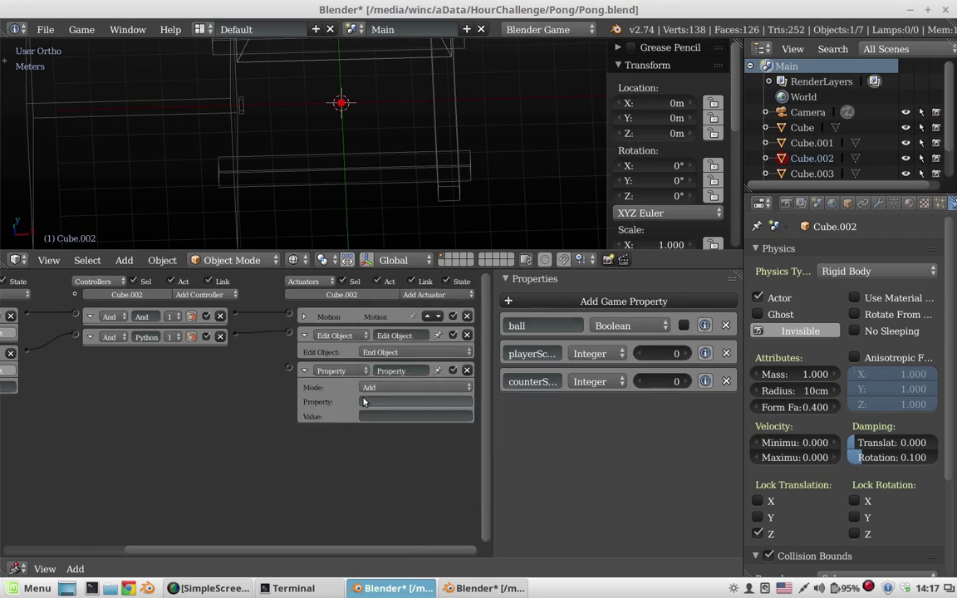
pyautogui.moveTo(234, 335); pyautogui.dragTo(288, 369)
pyautogui.click(415, 401)
pyautogui.click(395, 421)
pyautogui.click(416, 417)
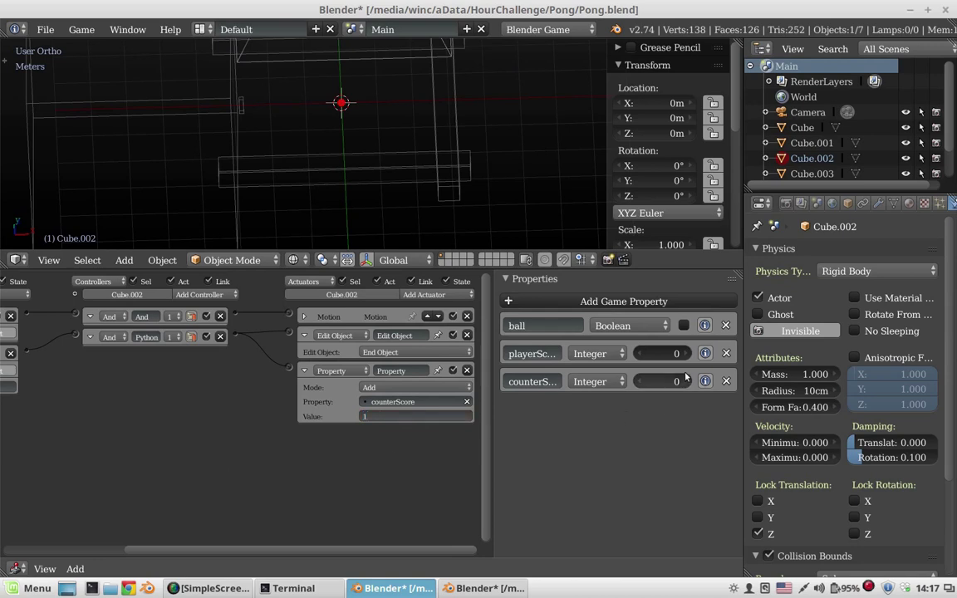
pyautogui.write('1')
pyautogui.press('Return')
# Step: Test-run the game, check the Terminal, review the ball's actuator mode, and select PlayerScore
pyautogui.rightClick(239, 103)
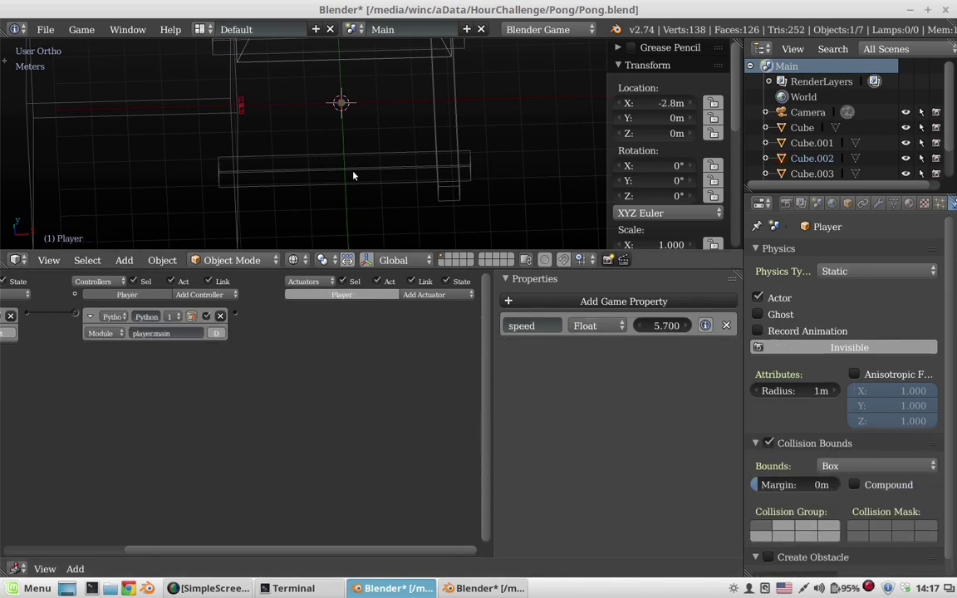
pyautogui.press('p')
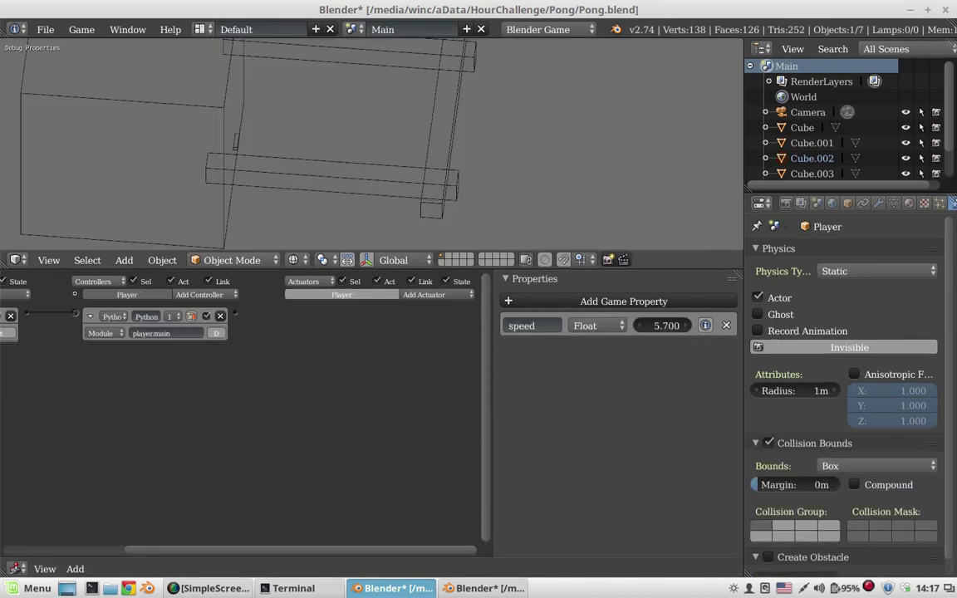
pyautogui.press('Escape')
pyautogui.click(293, 588)
pyautogui.click(293, 588)
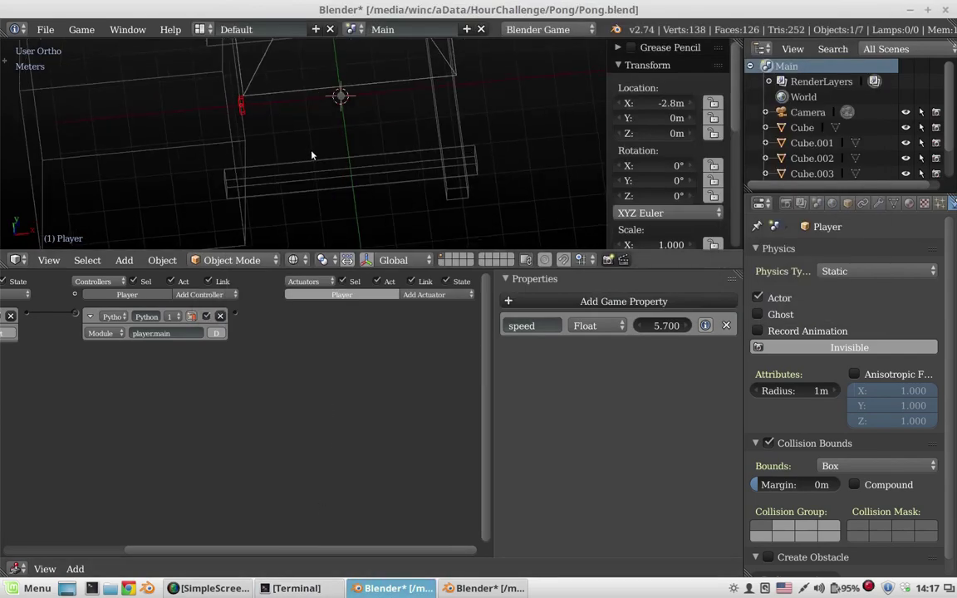
pyautogui.rightClick(341, 96)
pyautogui.click(391, 387)
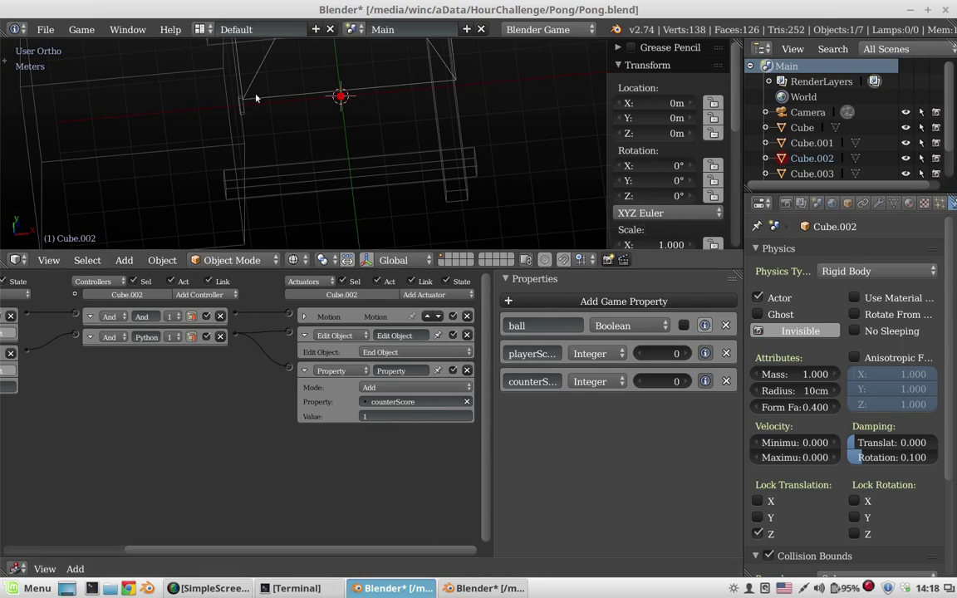
pyautogui.rightClick(241, 146)
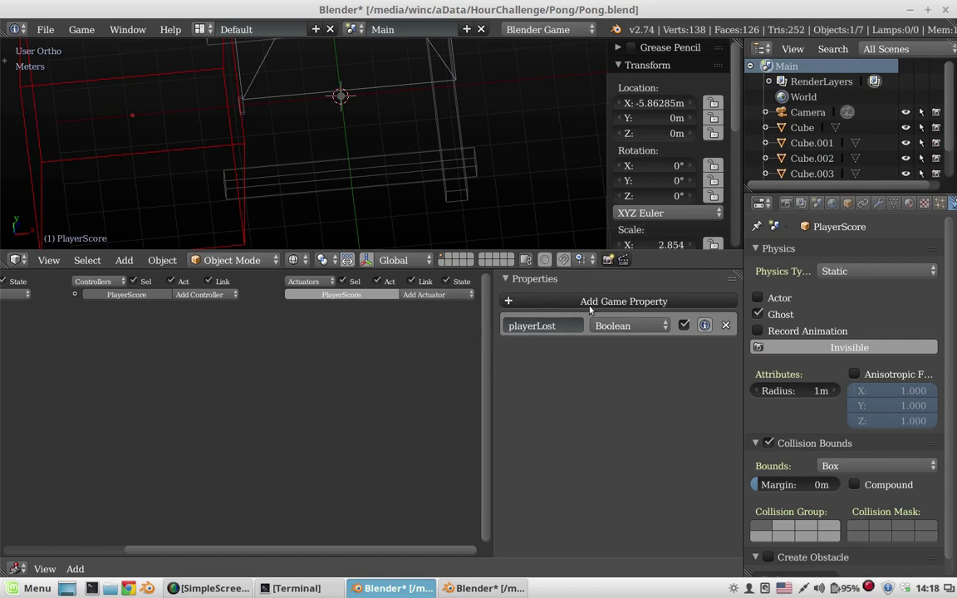
# Step: Add an Integer counterScore property to PlayerScore and delete counterScore from the ball
pyautogui.click(509, 302)
pyautogui.click(532, 353)
pyautogui.write('counterS...')
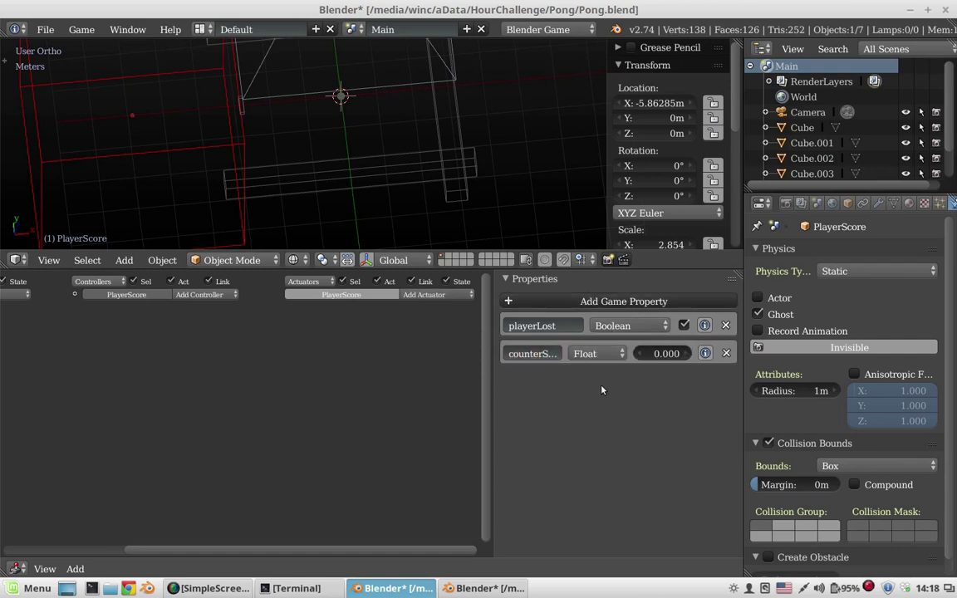
pyautogui.click(598, 353)
pyautogui.click(581, 319)
pyautogui.rightClick(341, 97)
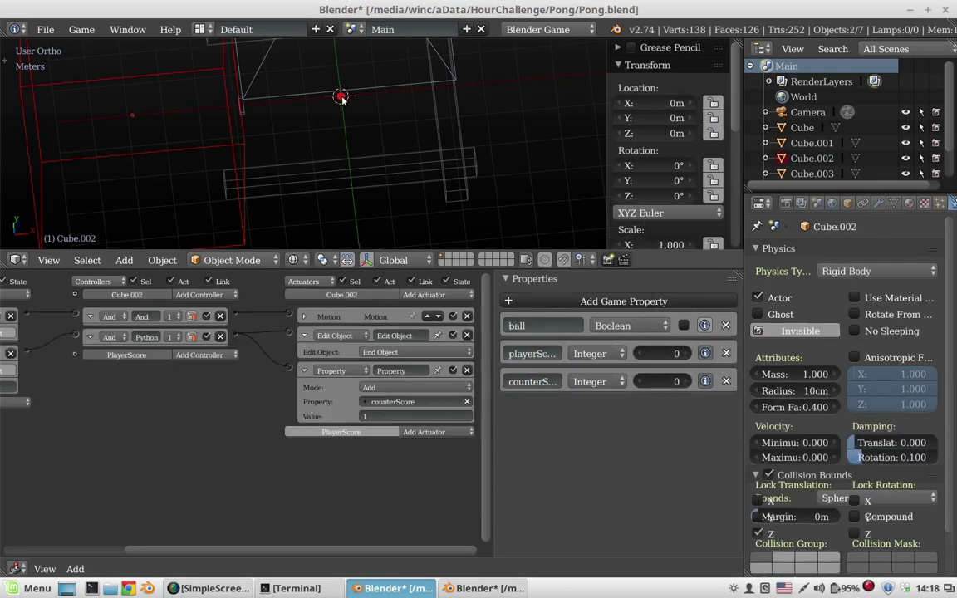
pyautogui.click(727, 381)
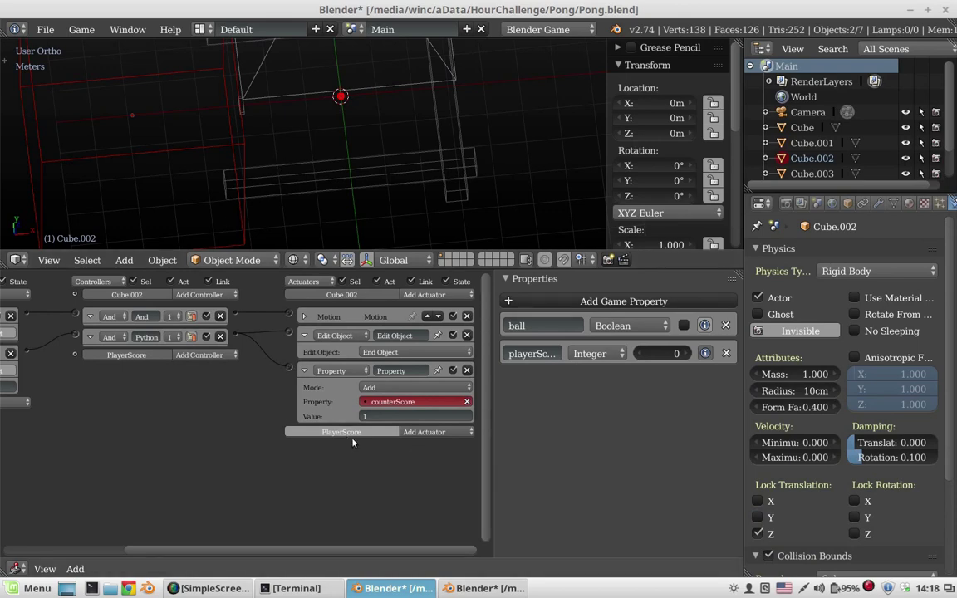
# Step: Replace the broken actuator with a Property actuator adding 1 to counterScore, then test-run
pyautogui.click(423, 432)
pyautogui.click(425, 300)
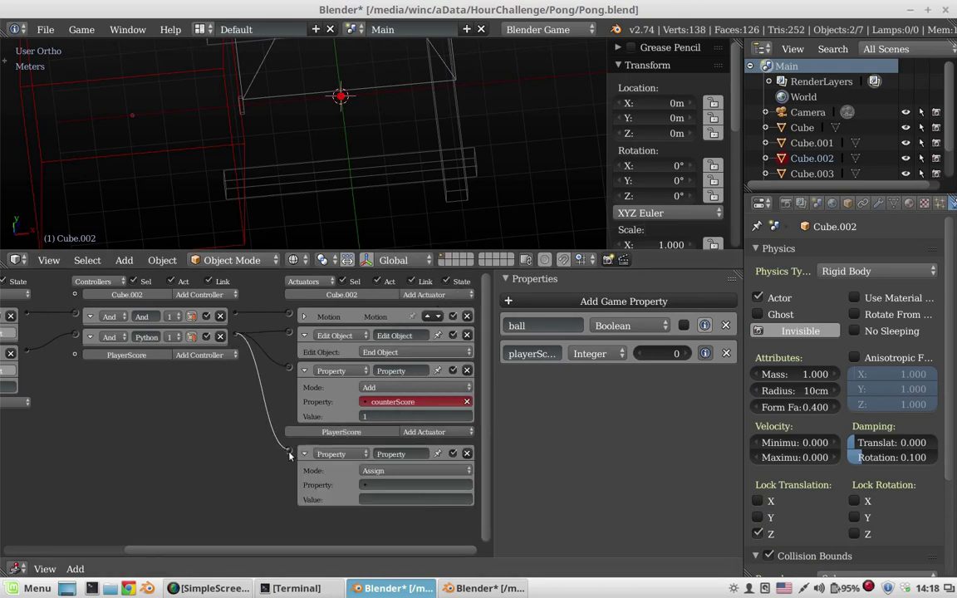
pyautogui.click(467, 371)
pyautogui.click(415, 406)
pyautogui.click(374, 375)
pyautogui.click(379, 422)
pyautogui.click(382, 390)
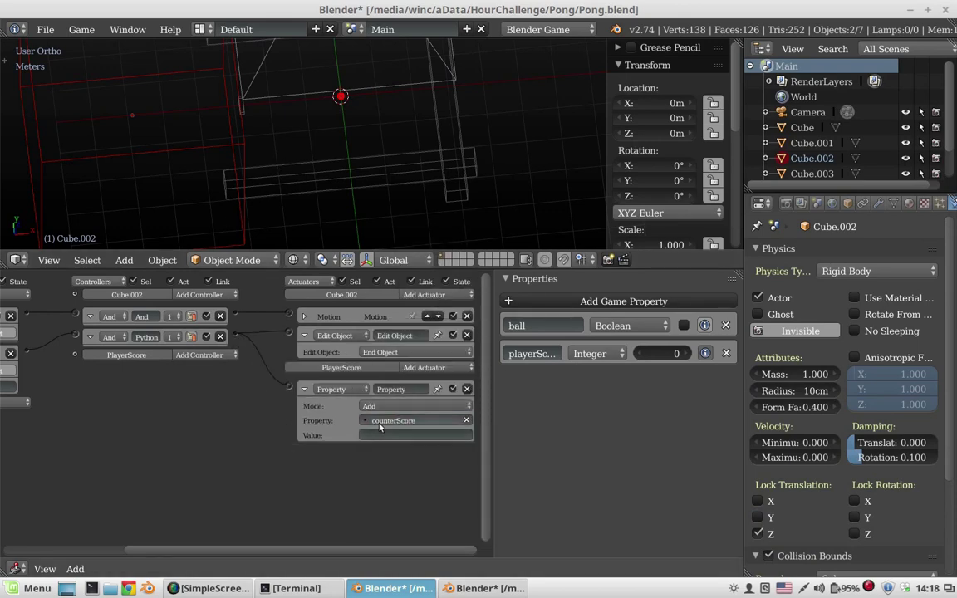
pyautogui.click(415, 435)
pyautogui.write('1')
pyautogui.press('Return')
pyautogui.press('p')
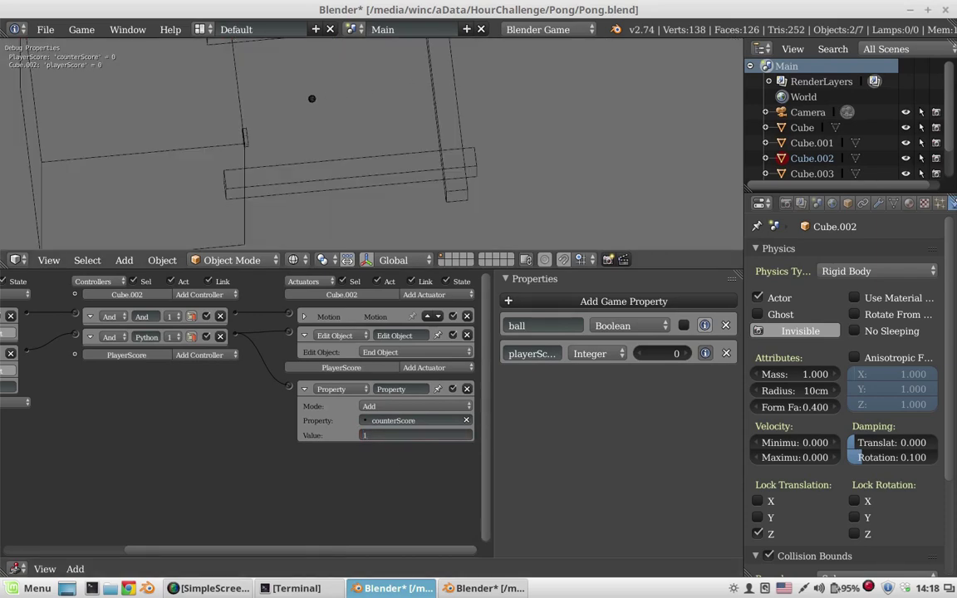
pyautogui.press('Escape')
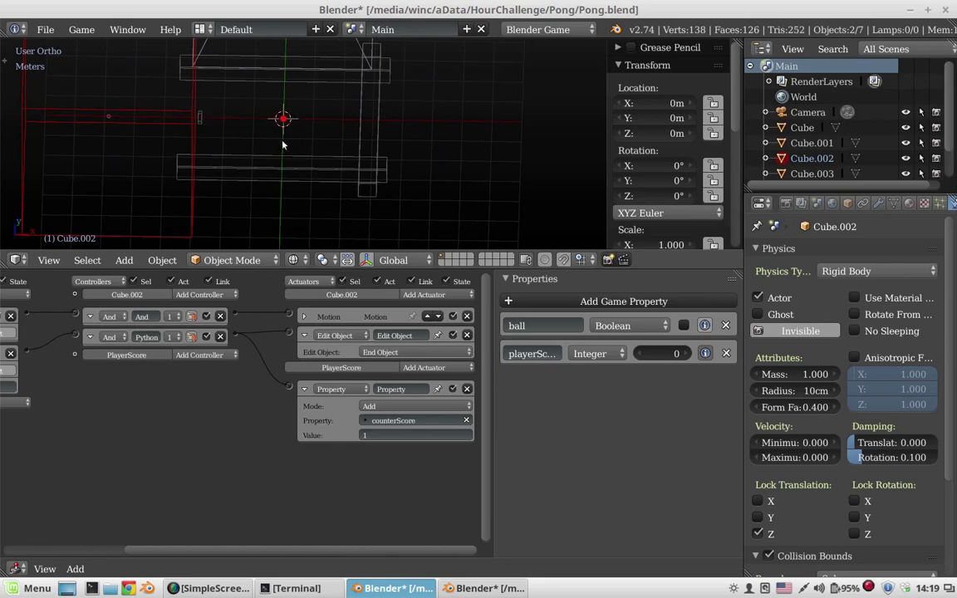
# Step: Delete Cube.003 from the scene
pyautogui.scroll(3, 299, 143)
pyautogui.scroll(-2, 443, 149)
pyautogui.press('x')
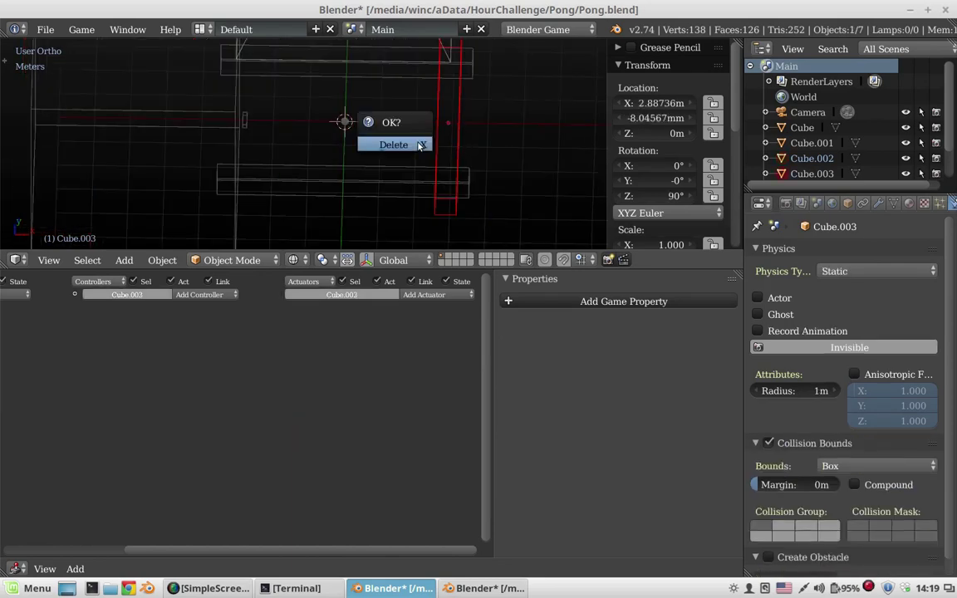
pyautogui.click(390, 141)
# Step: Duplicate the Player paddle and place the copy at X 2.8 m
pyautogui.rightClick(243, 122)
pyautogui.hotkey('shift', 'd')
pyautogui.press('x')
pyautogui.press('Escape')
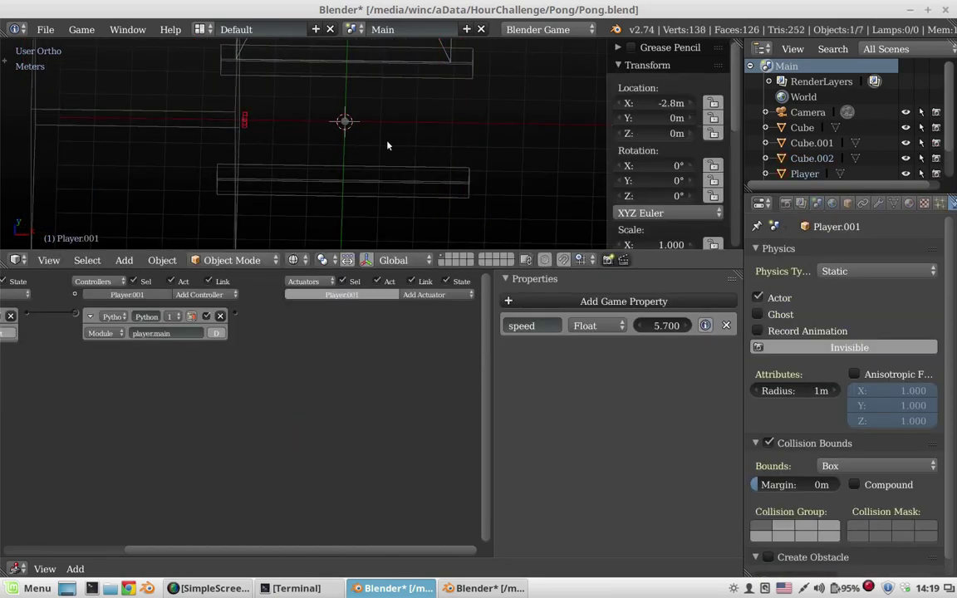
pyautogui.click(664, 103)
pyautogui.write('2.8')
pyautogui.press('Return')
pyautogui.moveTo(363, 164)
pyautogui.mouseDown(button='middle')
pyautogui.moveTo(411, 159)
pyautogui.moveTo(399, 133)
pyautogui.mouseUp(button='middle')
# Step: Point the copy's script module to player2.main, copy player.py and create a new text player2.py
pyautogui.doubleClick(153, 334)
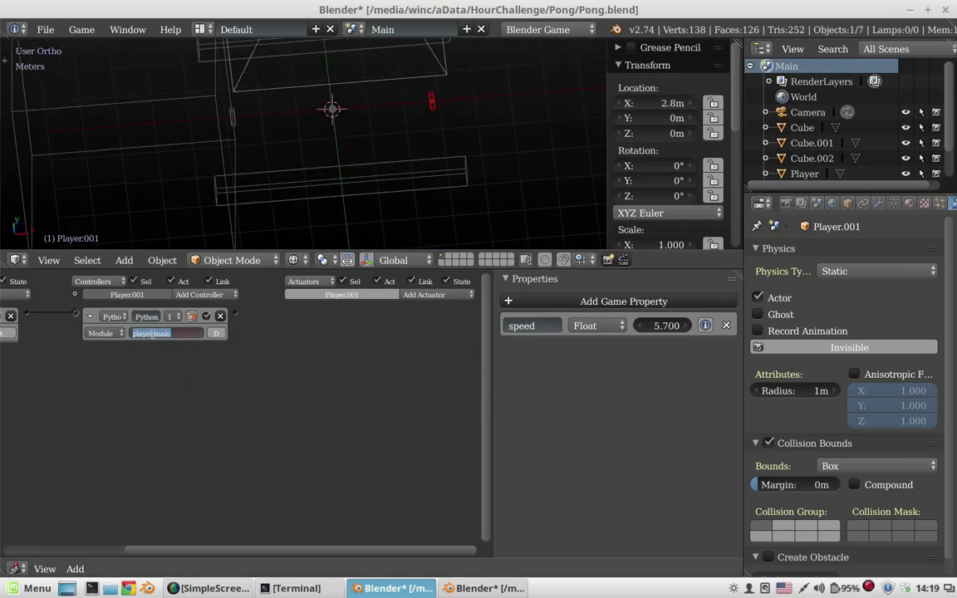
pyautogui.write('2')
pyautogui.hotkey('alt', 'Tab')
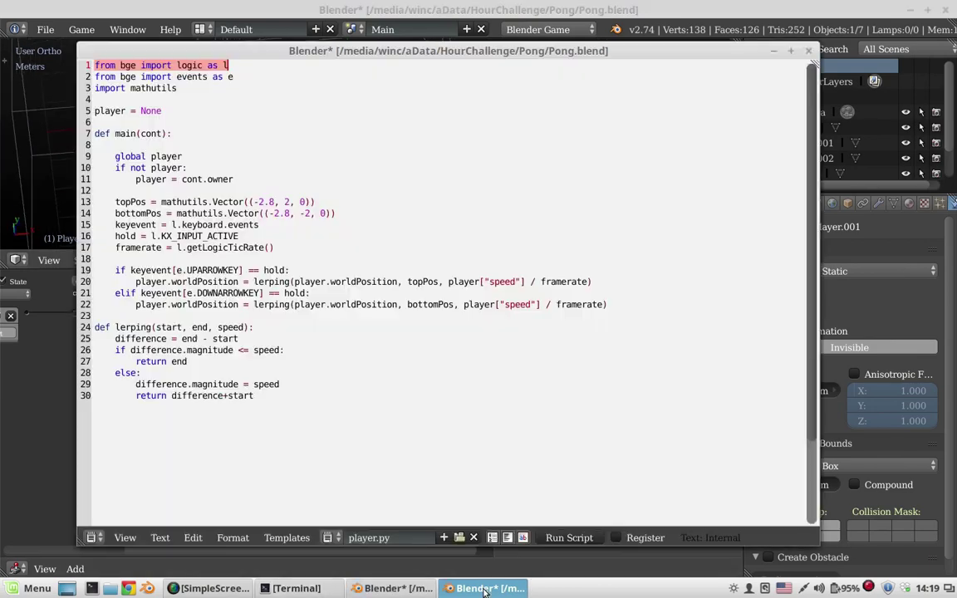
pyautogui.hotkey('ctrl', 'a')
pyautogui.hotkey('ctrl', 'c')
pyautogui.click(331, 538)
pyautogui.hotkey('ctrl', 'n')
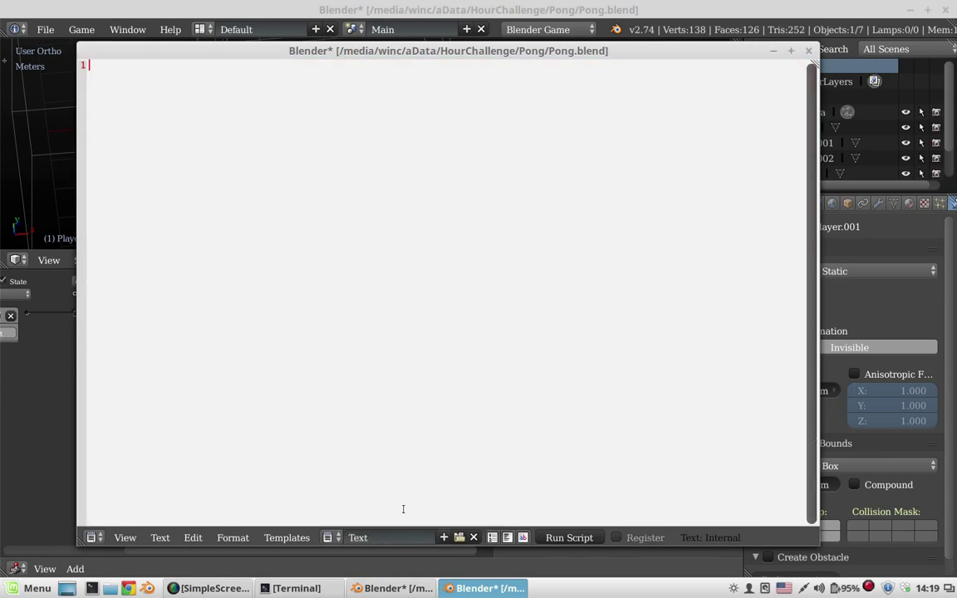
pyautogui.doubleClick(366, 537)
pyautogui.write('py')
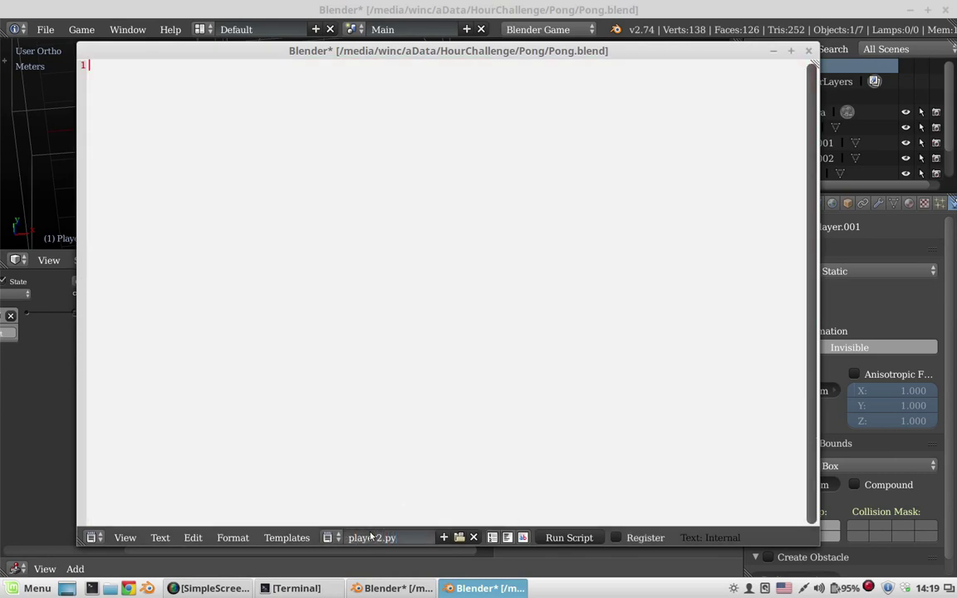
pyautogui.press('Return')
# Step: Paste the player script into player2.py, using WKEY and SKEY as the movement keys
pyautogui.hotkey('ctrl', 'v')
pyautogui.write('W')
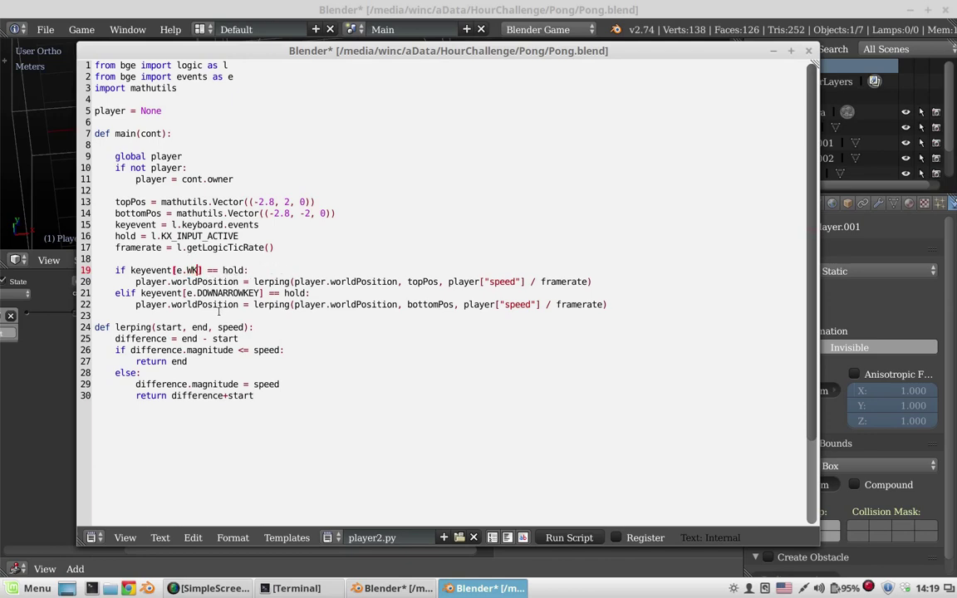
pyautogui.write('KEY')
pyautogui.doubleClick(228, 293)
pyautogui.write('SKEY')
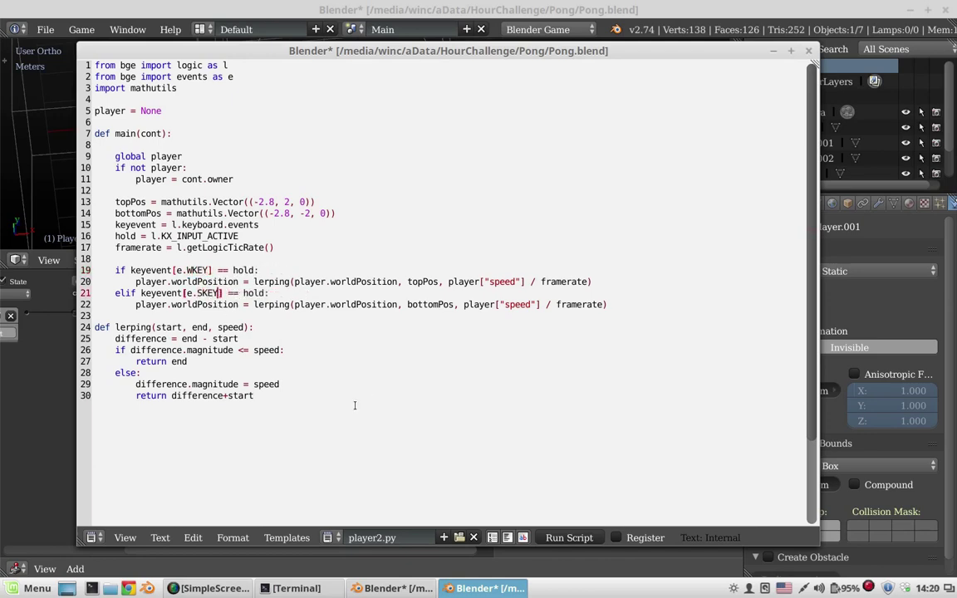
pyautogui.hotkey('alt', 'Tab')
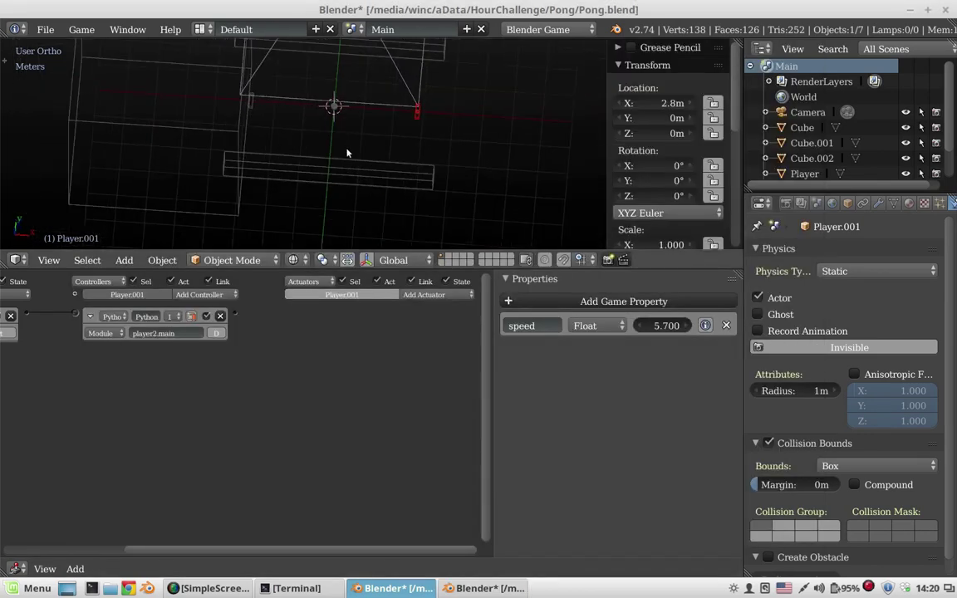
# Step: Duplicate the PlayerScore object along X to the right side of the field
pyautogui.rightClick(190, 133)
pyautogui.press('KP_7')
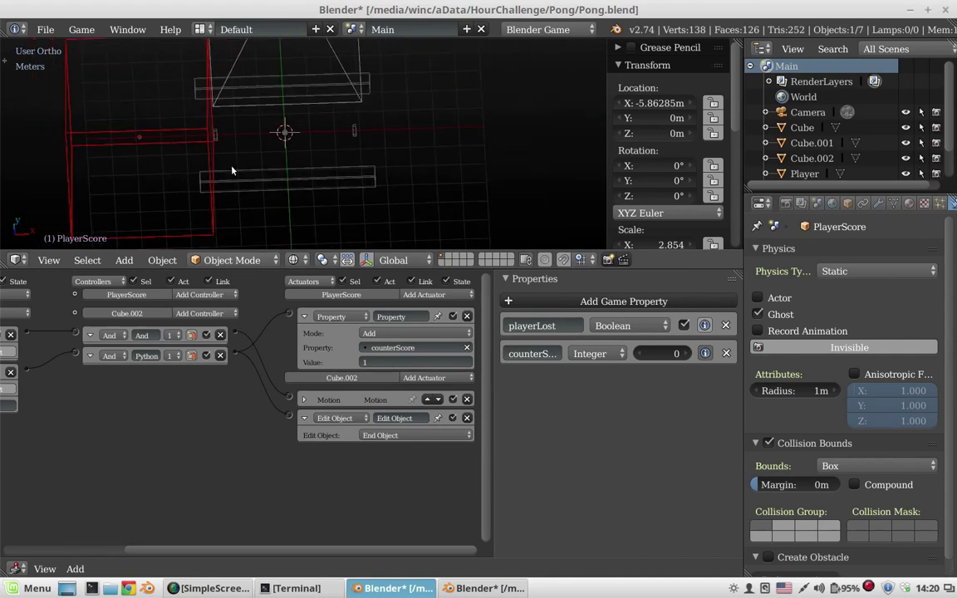
pyautogui.press('KP_0')
pyautogui.hotkey('shift', 'd')
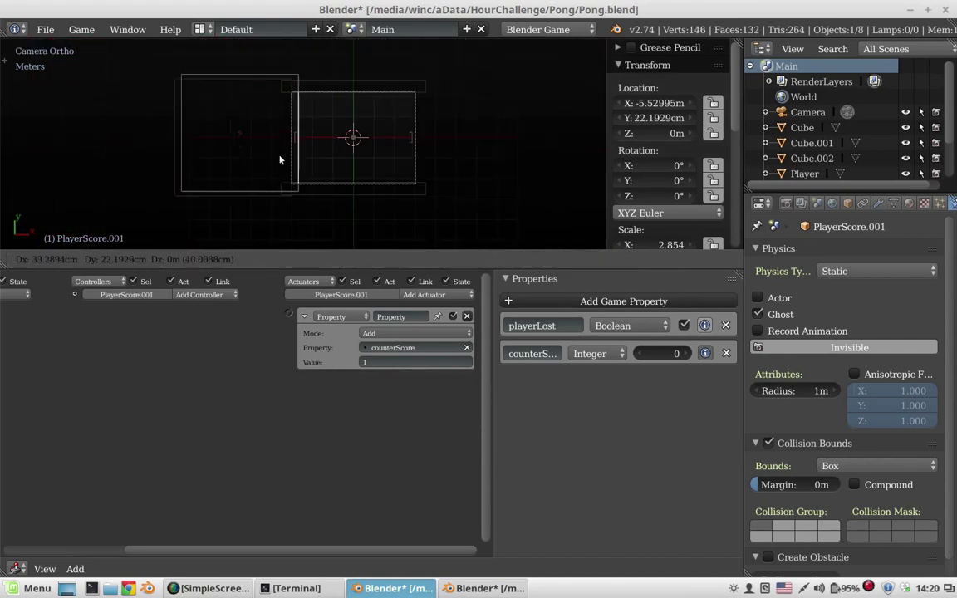
pyautogui.press('x')
pyautogui.click(500, 175)
# Step: Rename the copy's properties to player2Lost and score
pyautogui.scroll(2, 408, 192)
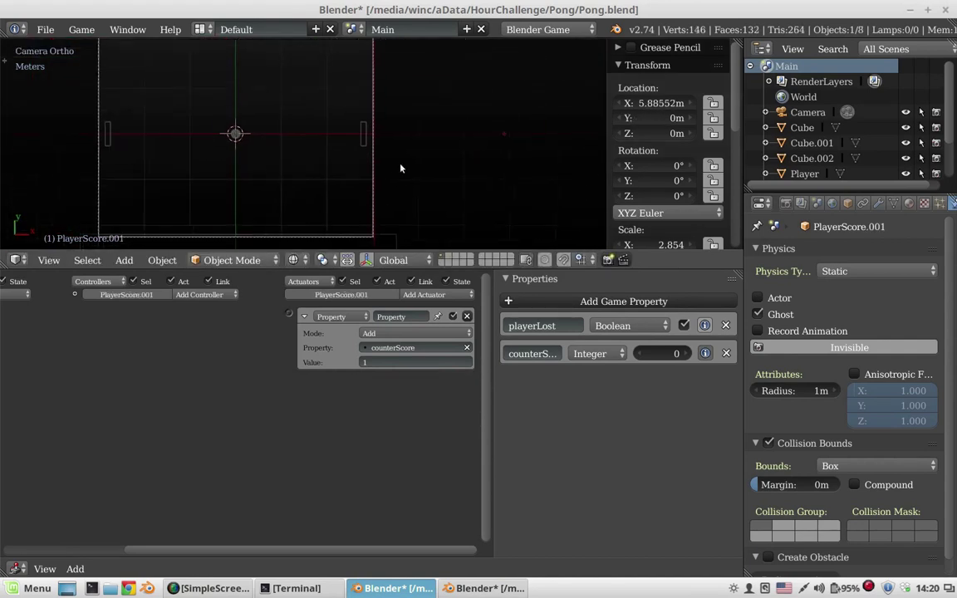
pyautogui.click(541, 326)
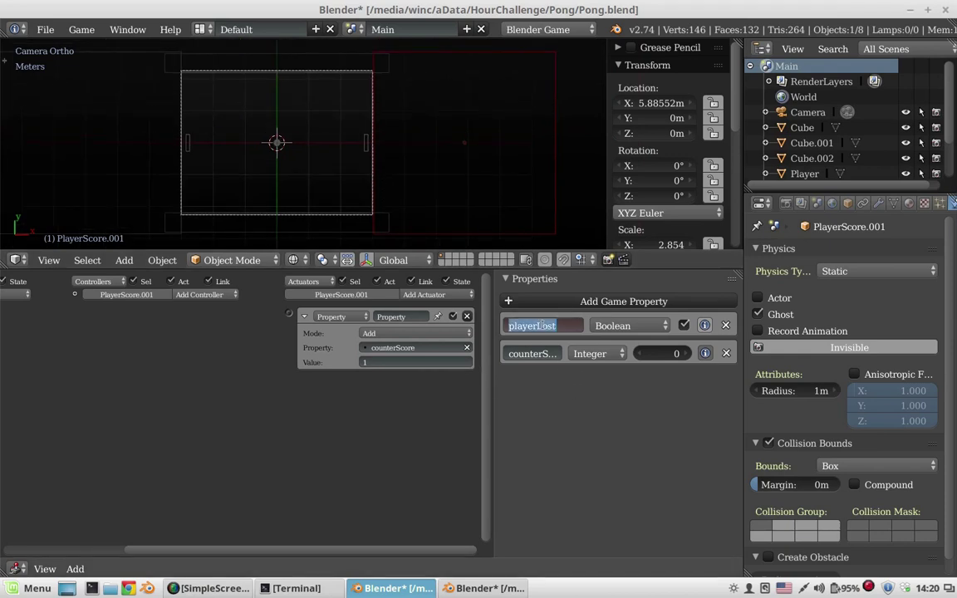
pyautogui.click(533, 326)
pyautogui.write('2')
pyautogui.press('Return')
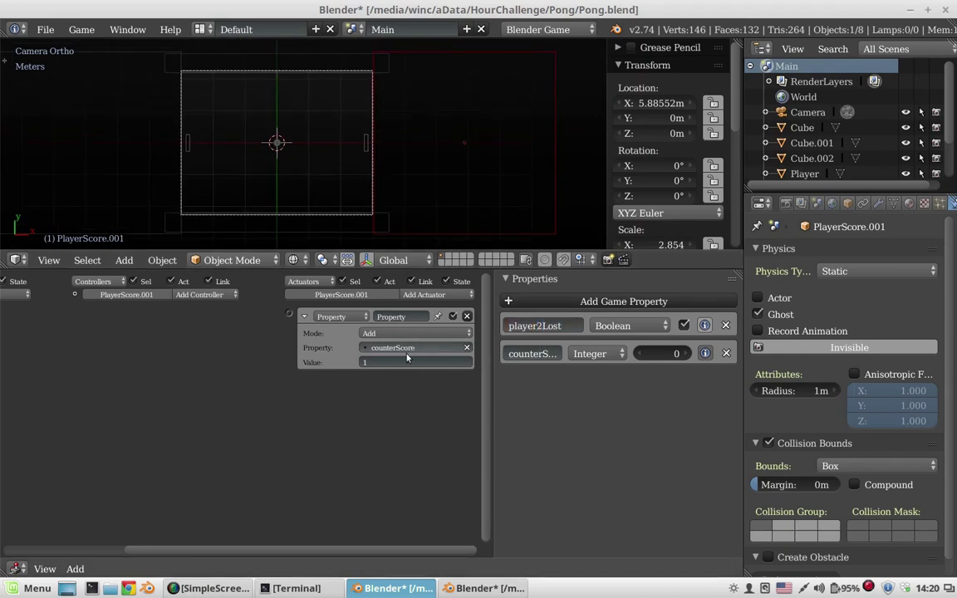
pyautogui.click(531, 354)
pyautogui.write('score')
# Step: Select the ball Cube.002 with PlayerScore.001 and add a Collision sensor to the ball
pyautogui.rightClick(276, 143)
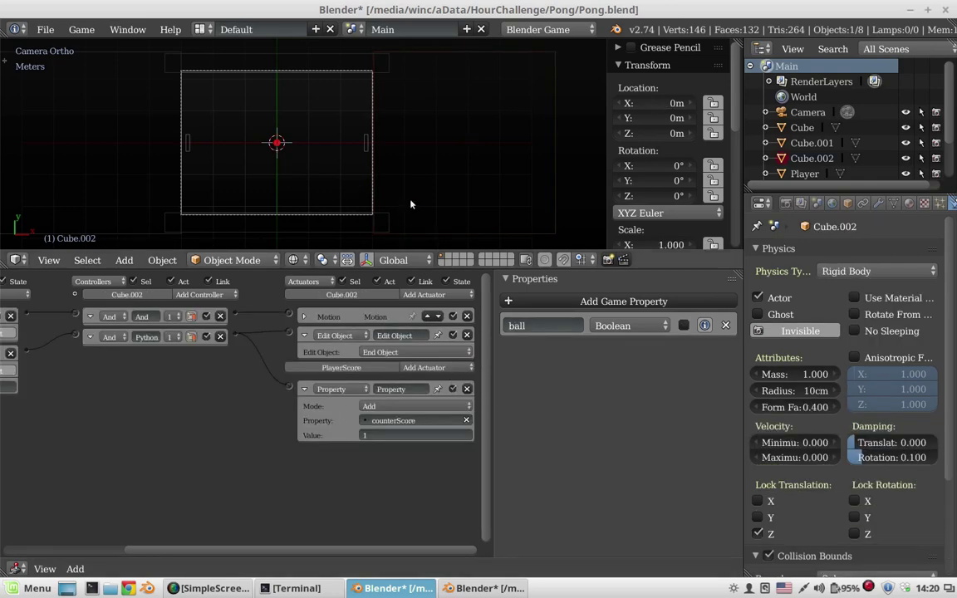
pyautogui.rightClick(274, 143)
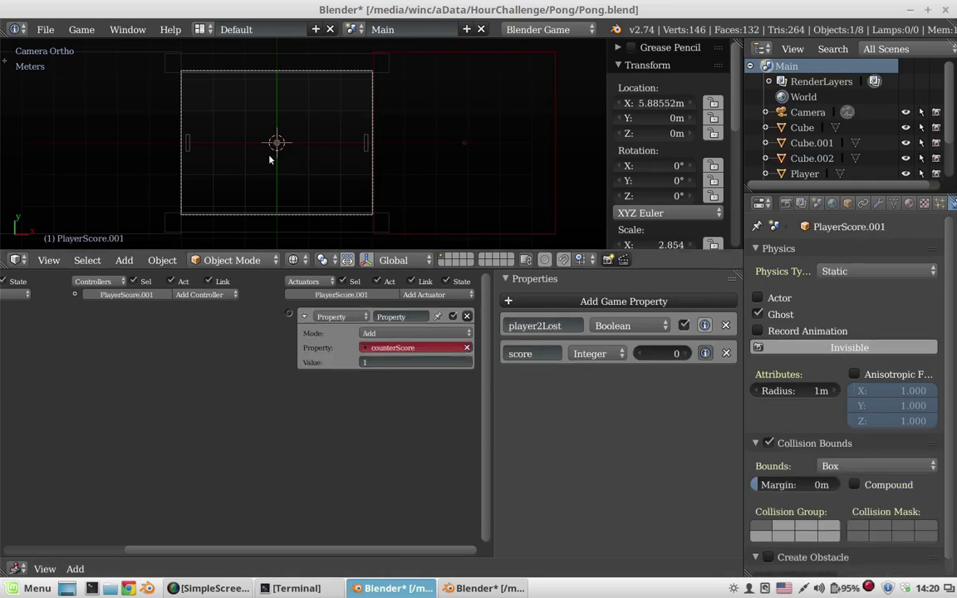
pyautogui.rightClick(277, 143)
pyautogui.moveTo(125, 465)
pyautogui.mouseDown(button='middle')
pyautogui.moveTo(287, 466)
pyautogui.moveTo(191, 466)
pyautogui.mouseUp(button='middle')
pyautogui.click(142, 295)
pyautogui.click(156, 331)
pyautogui.click(124, 439)
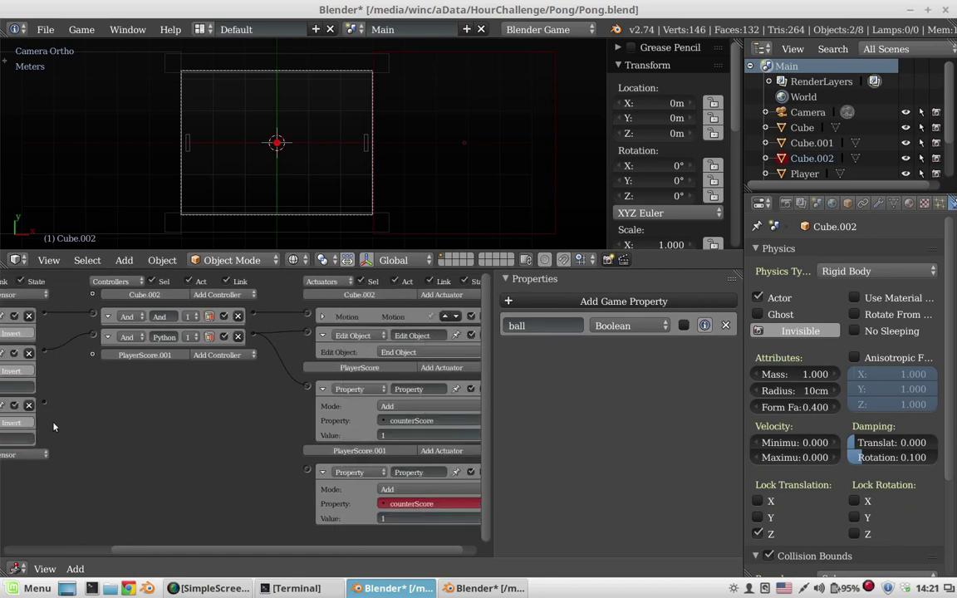
# Step: Wire the collision sensor through a new controller to PlayerScore.001's actuator, increasing score
pyautogui.moveTo(43, 405); pyautogui.dragTo(306, 388)
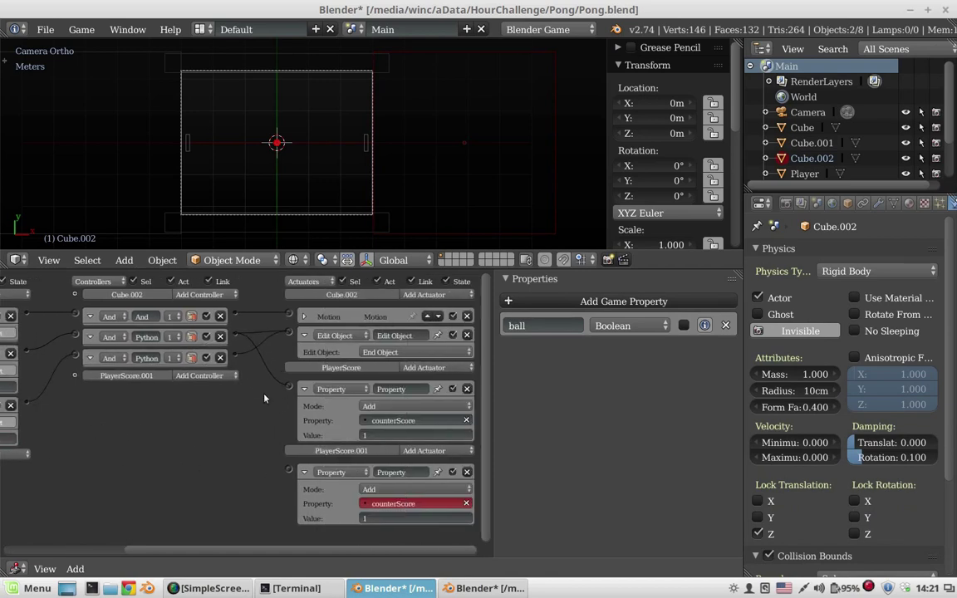
pyautogui.moveTo(236, 357); pyautogui.dragTo(288, 471)
pyautogui.click(411, 504)
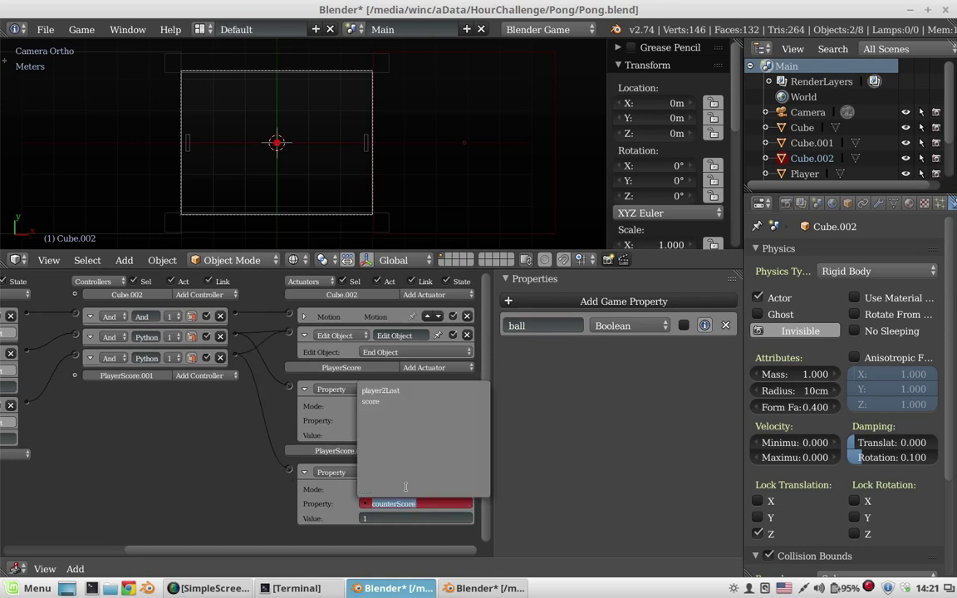
pyautogui.click(378, 359)
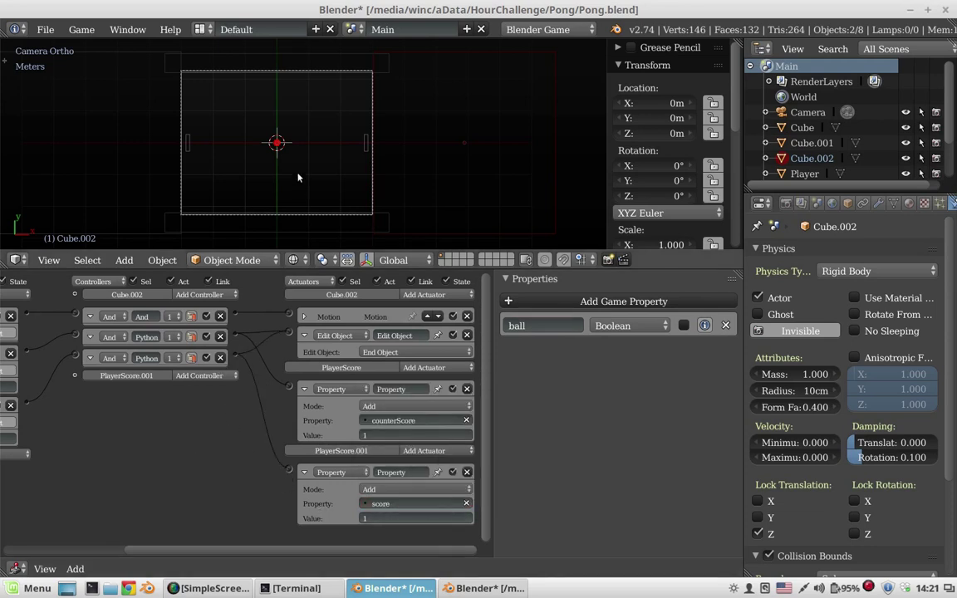
# Step: Test-run the game, save Pong.blend over the old file, and run it again
pyautogui.press('p')
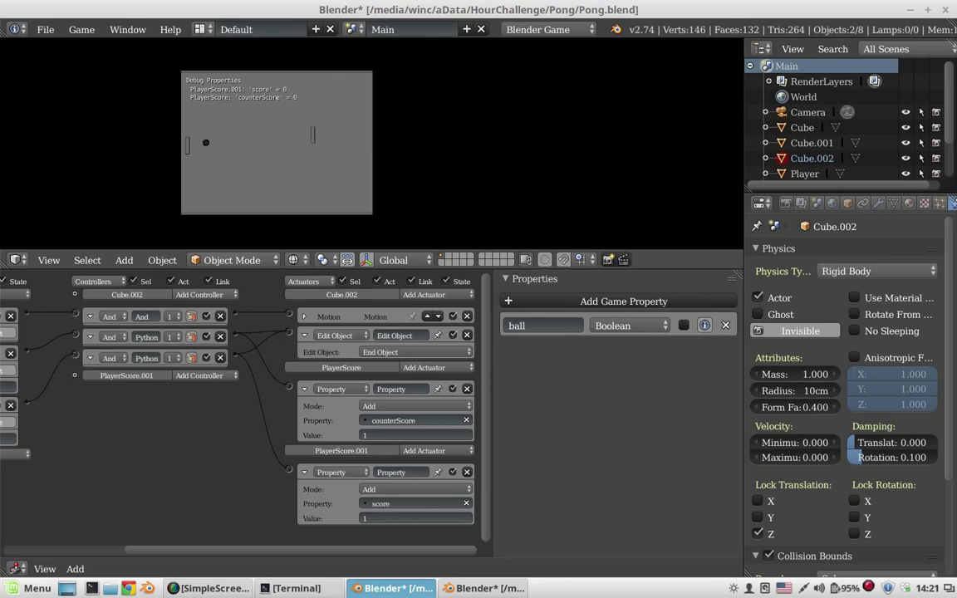
pyautogui.press('Escape')
pyautogui.hotkey('alt', 'Tab')
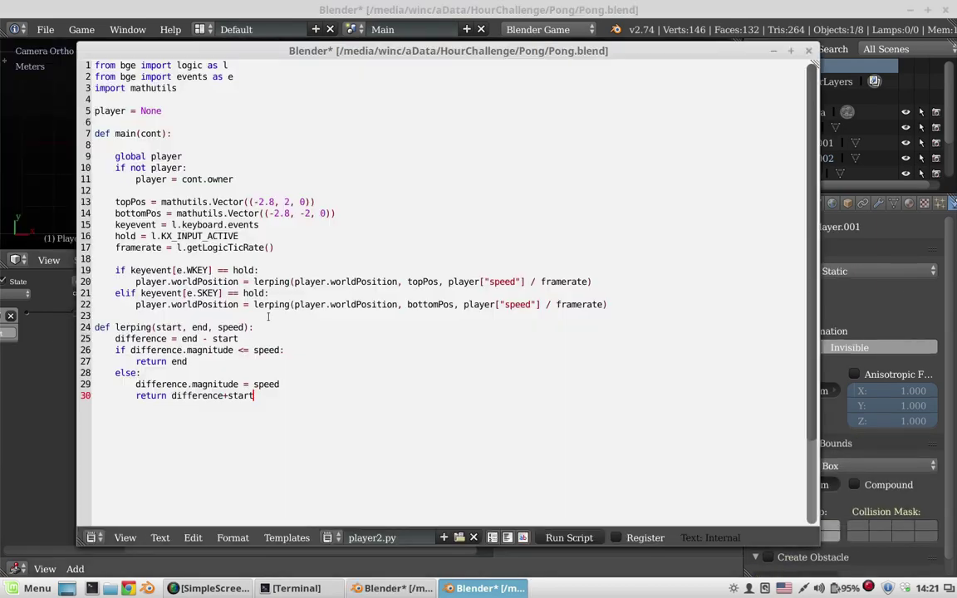
pyautogui.hotkey('alt', 'Tab')
pyautogui.hotkey('ctrl', 's')
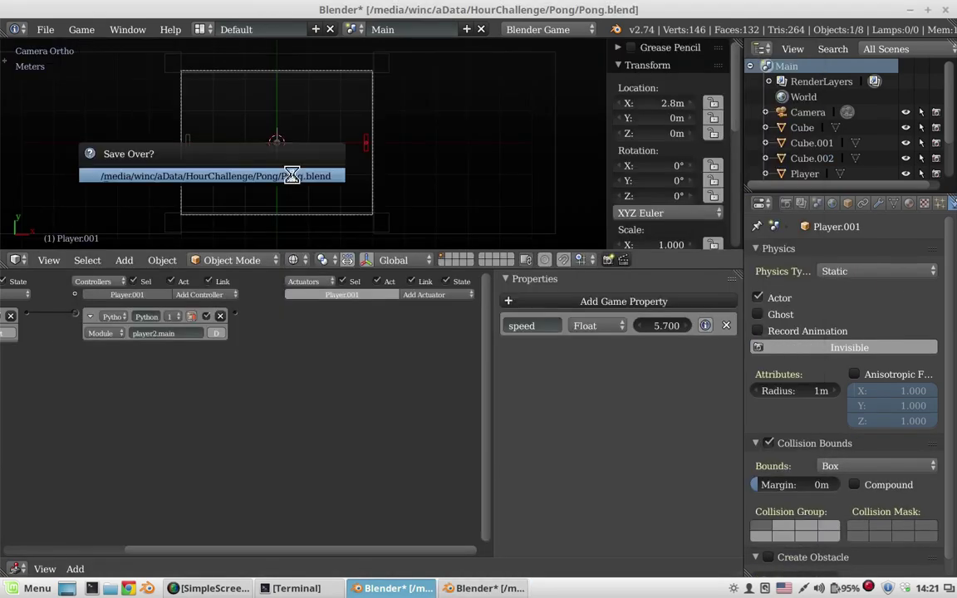
pyautogui.press('Return')
pyautogui.press('p')
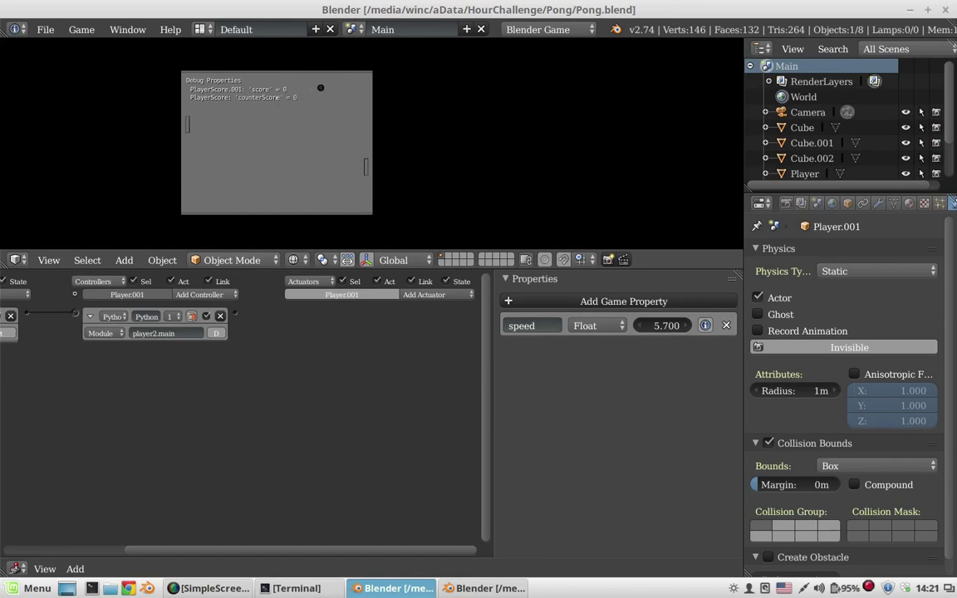
# Step: Add a Plain Axes Empty at the scene origin
pyautogui.press('Escape')
pyautogui.moveTo(274, 145); pyautogui.dragTo(239, 124, button='middle')
pyautogui.hotkey('shift', 'a')
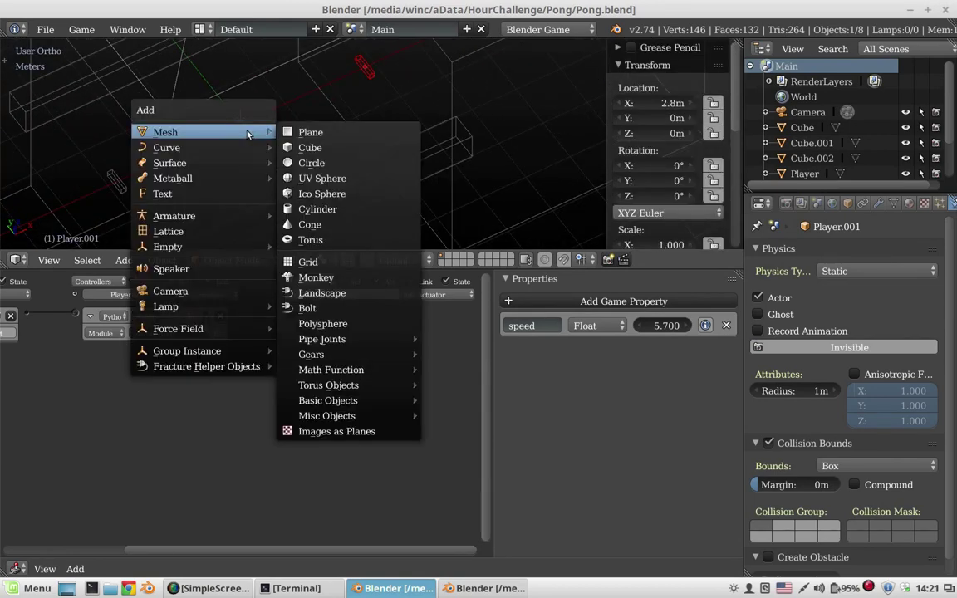
pyautogui.moveTo(249, 247)
pyautogui.click(332, 251)
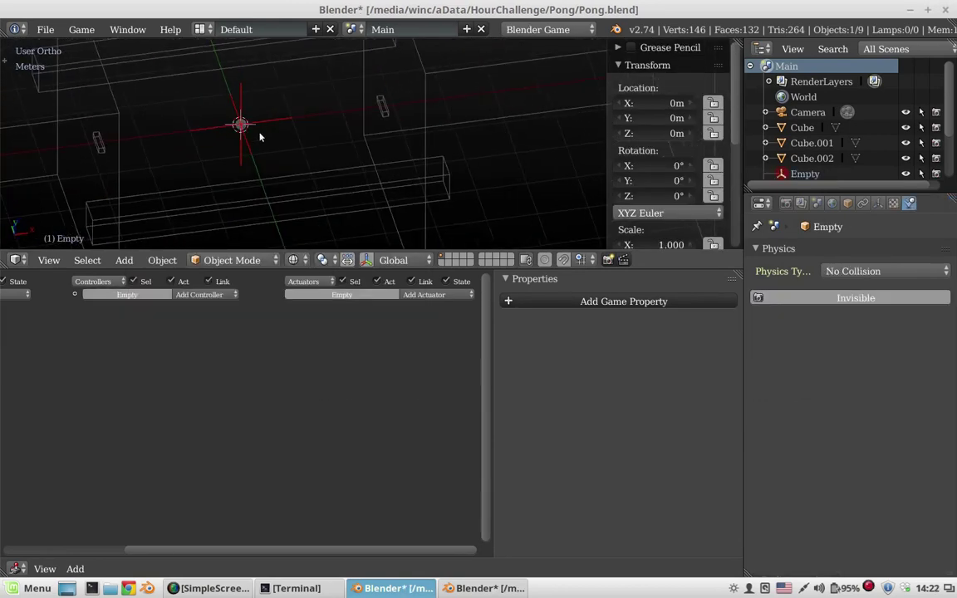
# Step: Move the ball onto a separate layer and rename it Ball
pyautogui.rightClick(241, 126)
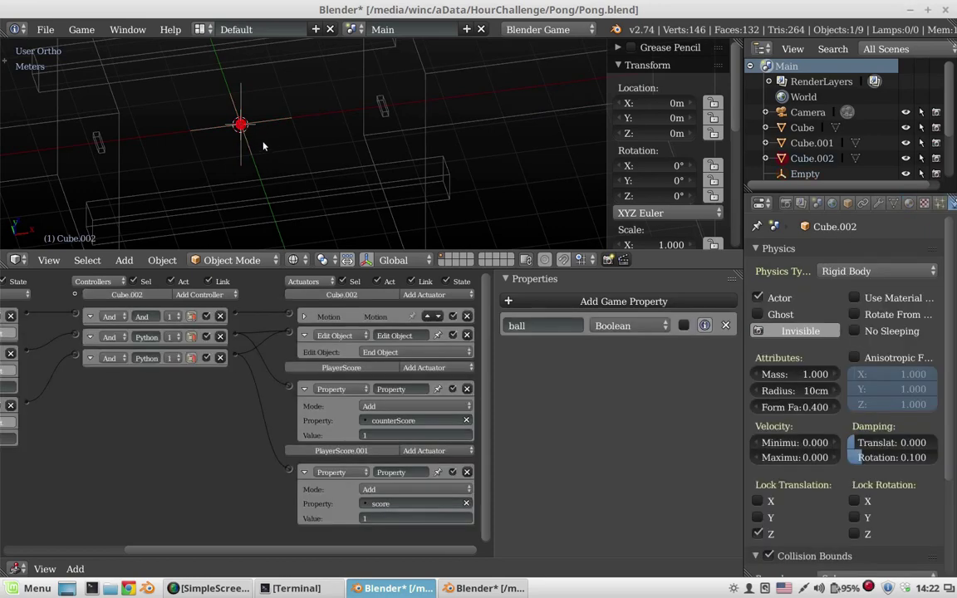
pyautogui.press('m')
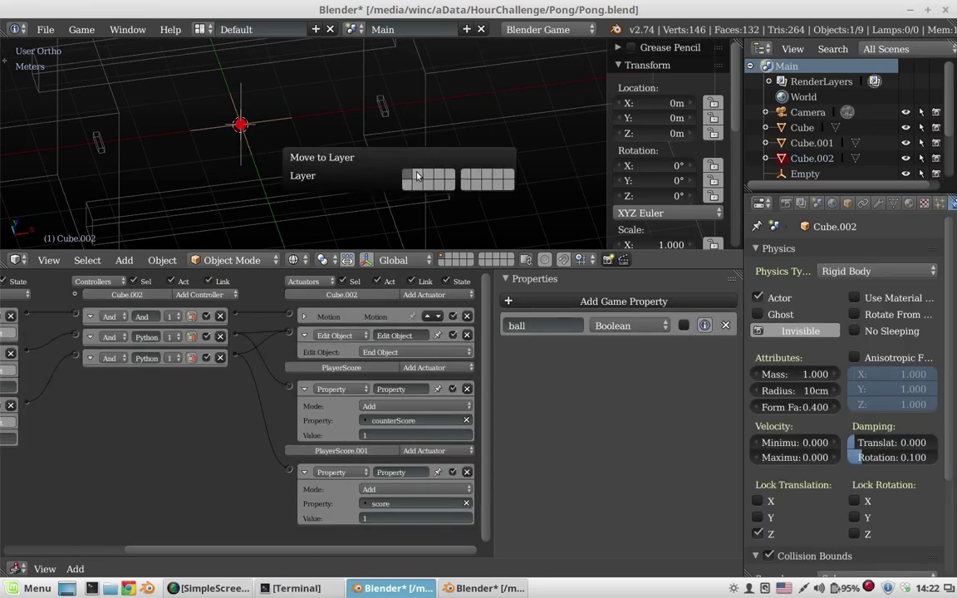
pyautogui.click(421, 172)
pyautogui.click(447, 260)
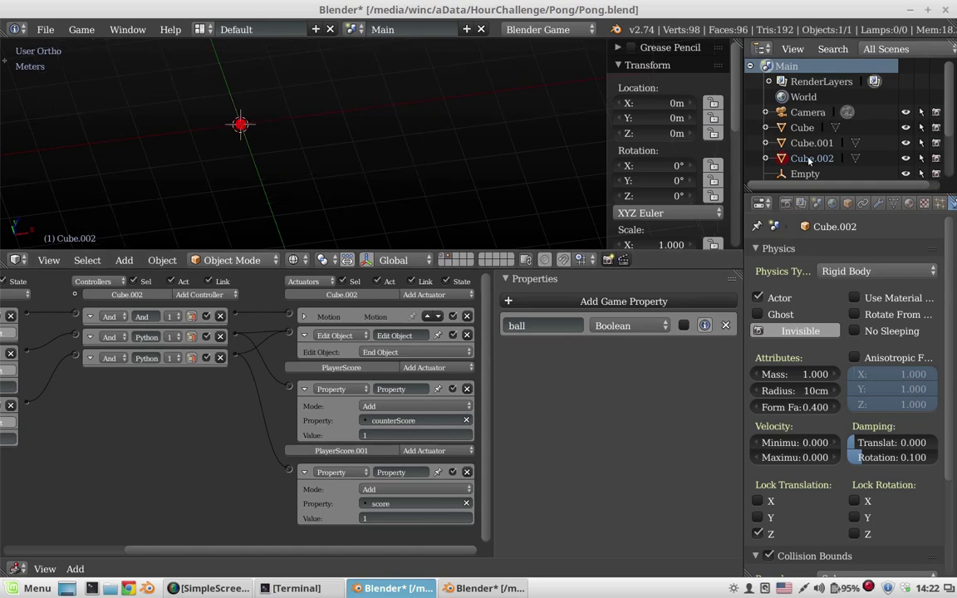
pyautogui.doubleClick(811, 158)
pyautogui.write('Ball')
pyautogui.press('Return')
pyautogui.click(443, 260)
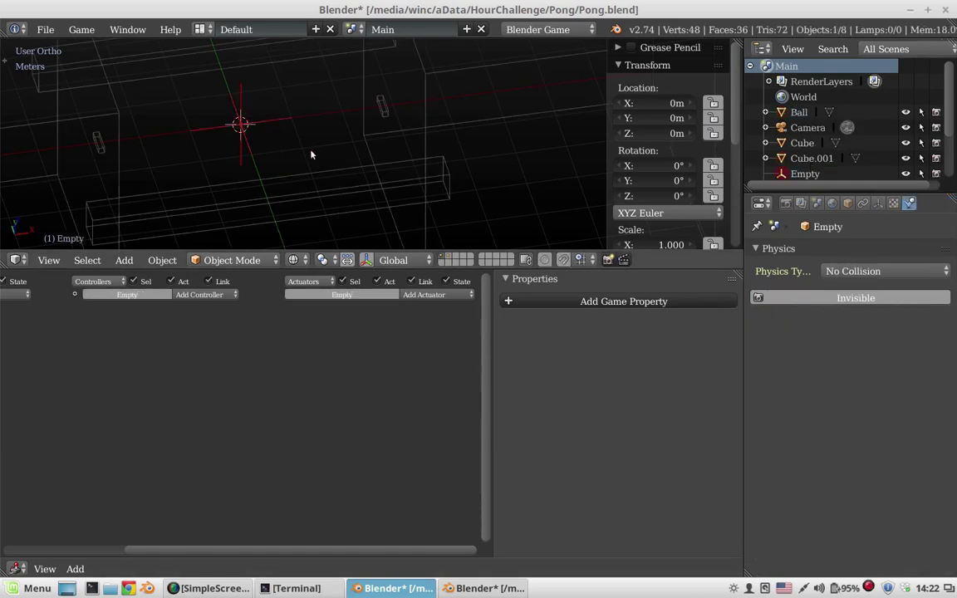
# Step: Give the Empty an Always sensor linked to an Edit Object actuator
pyautogui.keyDown('shift'); pyautogui.moveTo(282, 152); pyautogui.dragTo(299, 135, button='middle'); pyautogui.keyUp('shift')
pyautogui.moveTo(209, 356); pyautogui.dragTo(374, 356, button='middle')
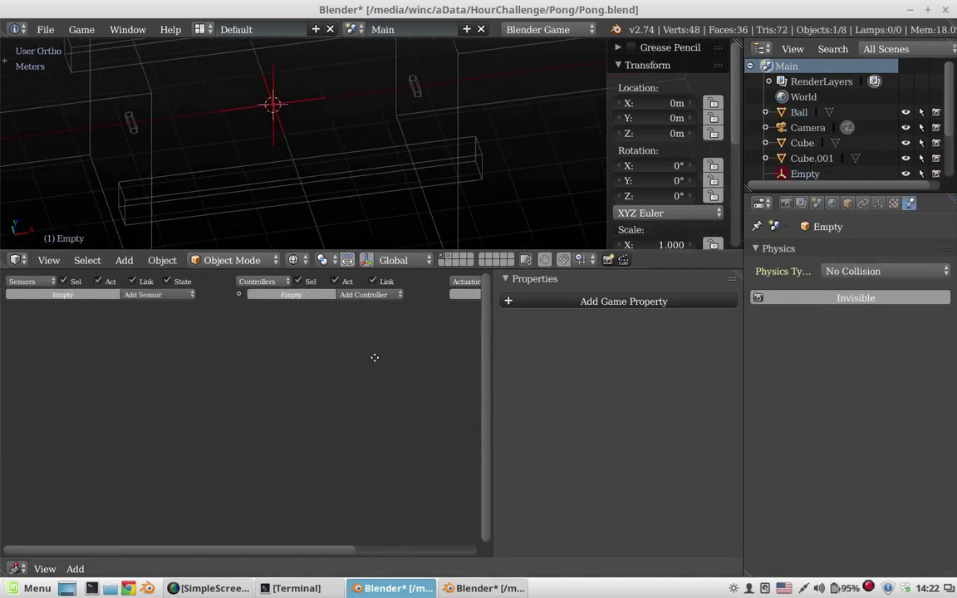
pyautogui.click(158, 294)
pyautogui.click(141, 324)
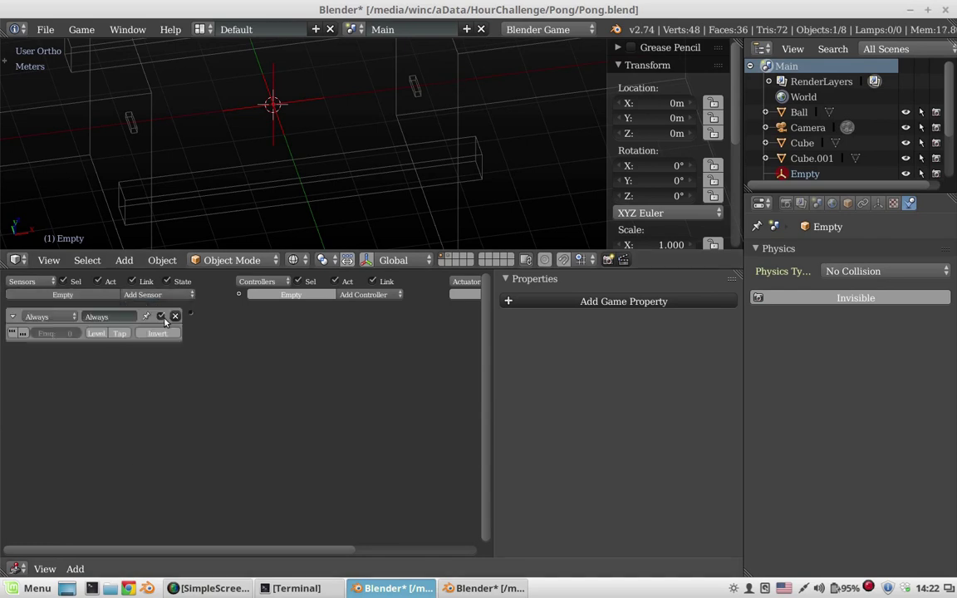
pyautogui.moveTo(385, 304); pyautogui.dragTo(220, 305, button='middle')
pyautogui.click(436, 295)
pyautogui.click(434, 343)
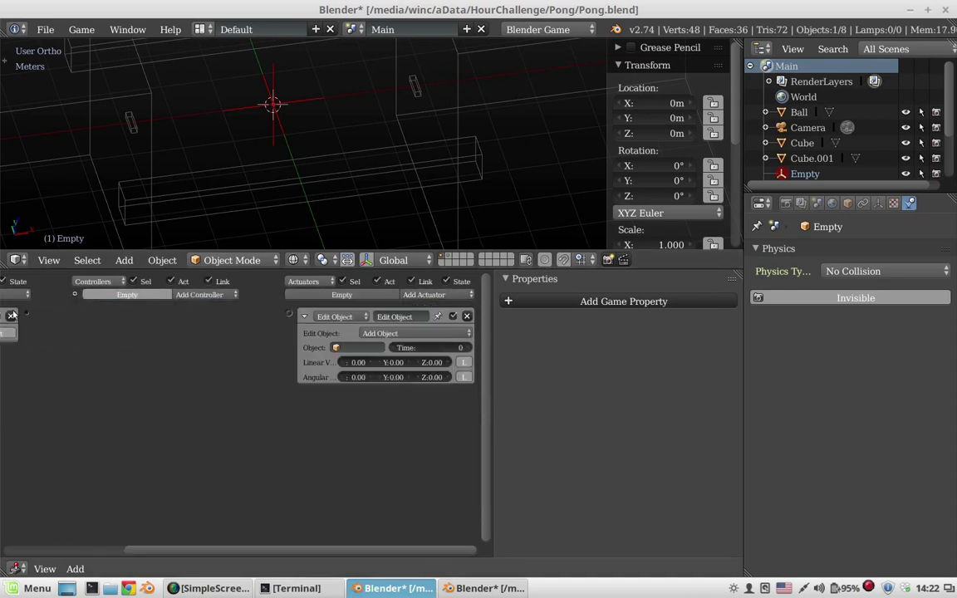
pyautogui.moveTo(26, 314); pyautogui.dragTo(289, 313)
# Step: Set the actuator to add Ball with X velocity 2.5, and remove Ball's Motion actuator
pyautogui.click(362, 349)
pyautogui.click(341, 364)
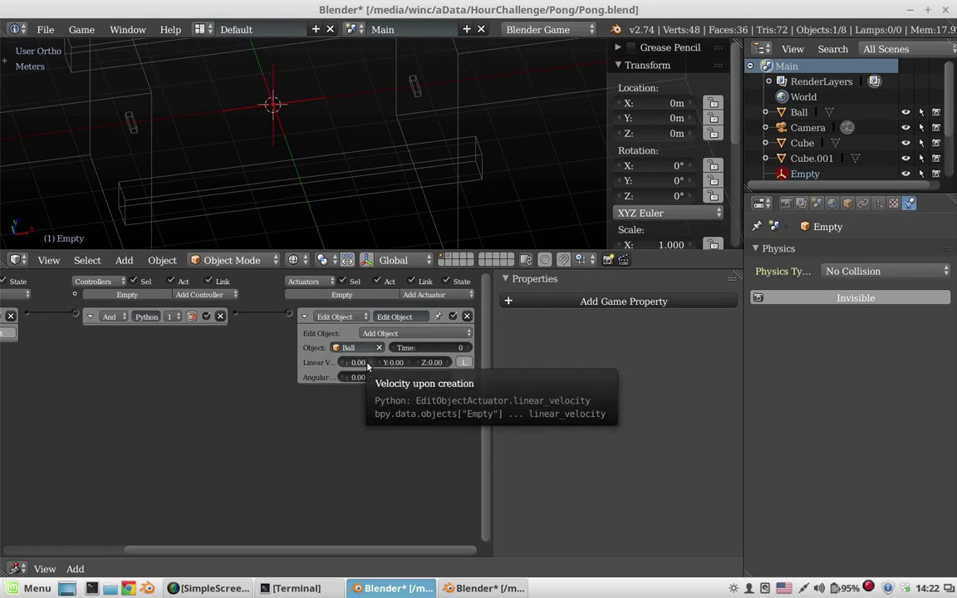
pyautogui.hotkey('ctrl', 'z')
pyautogui.click(304, 316)
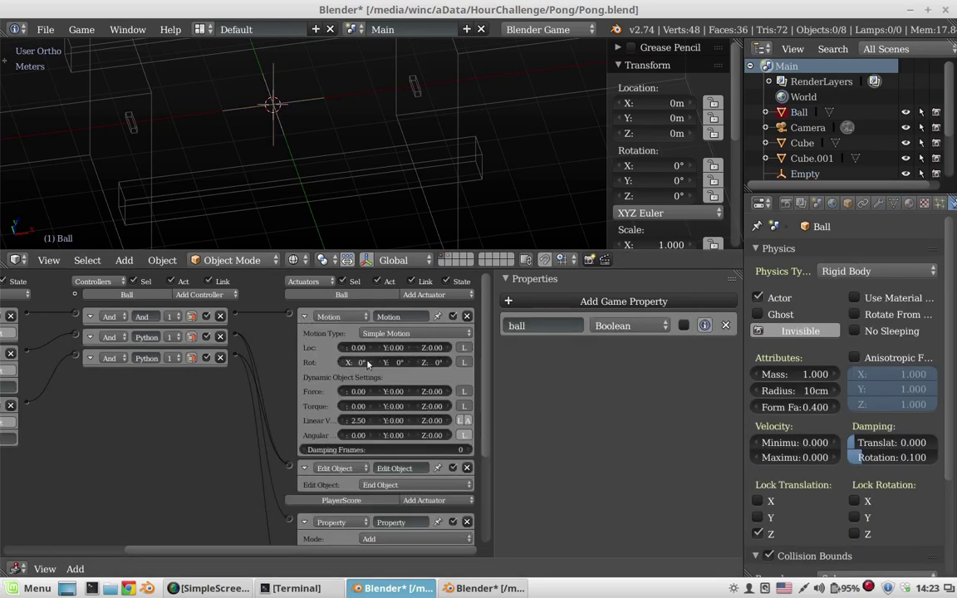
pyautogui.click(467, 319)
pyautogui.hotkey('ctrl', 'z')
pyautogui.hotkey('ctrl', 'z')
pyautogui.hotkey('ctrl', 'z')
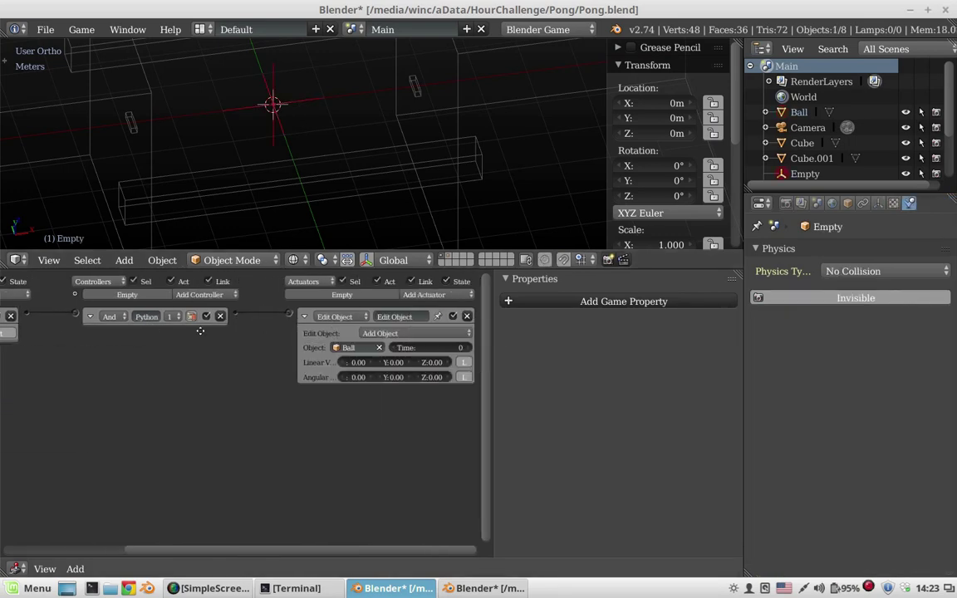
pyautogui.write('2.5')
pyautogui.press('Return')
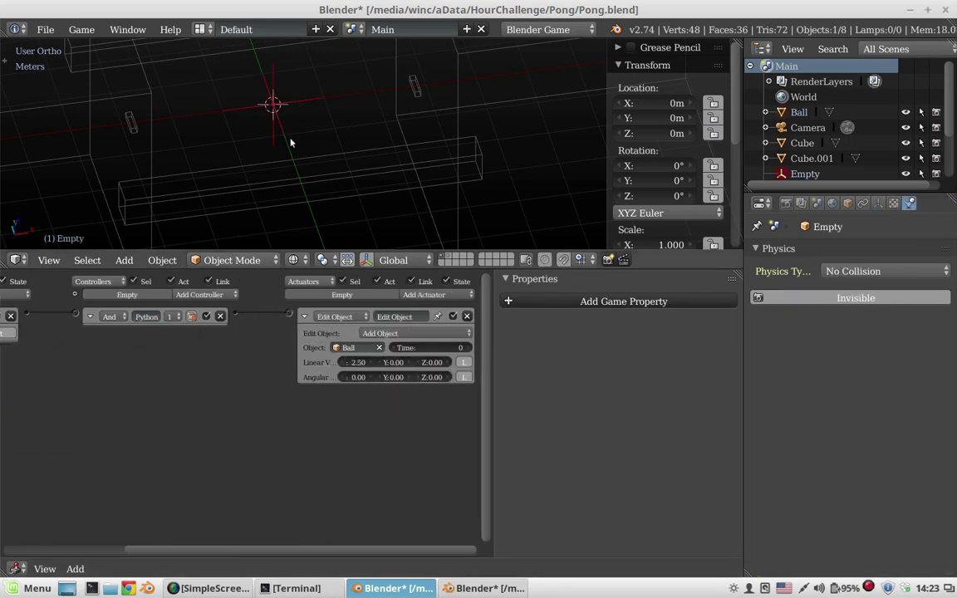
# Step: Link PlayerScore.001's scoring controller to the Empty's Ball-spawning Edit Object actuator
pyautogui.rightClick(405, 100)
pyautogui.keyDown('shift'); pyautogui.moveTo(406, 99); pyautogui.dragTo(428, 89, button='middle'); pyautogui.keyUp('shift')
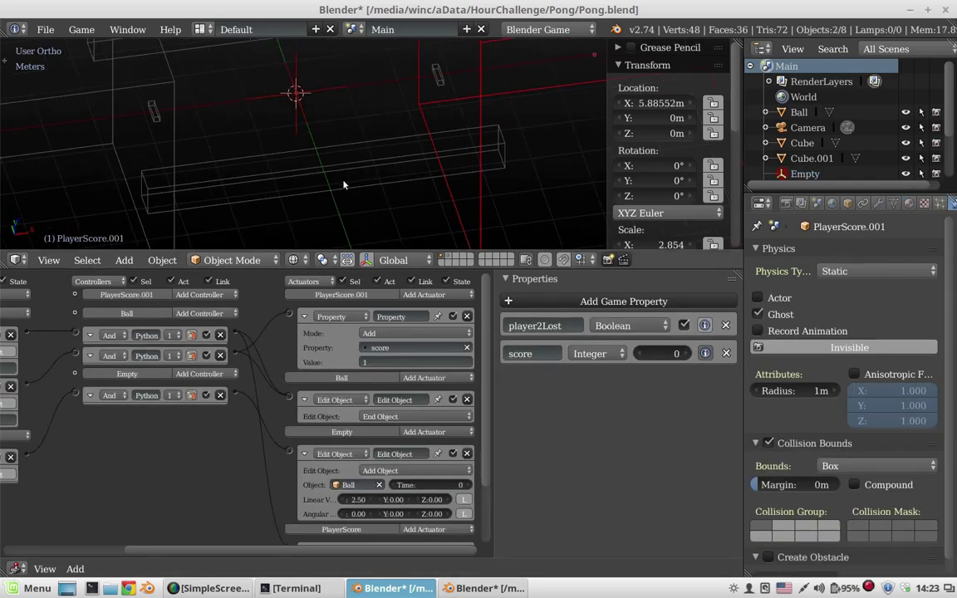
pyautogui.moveTo(259, 439); pyautogui.dragTo(171, 416, button='middle')
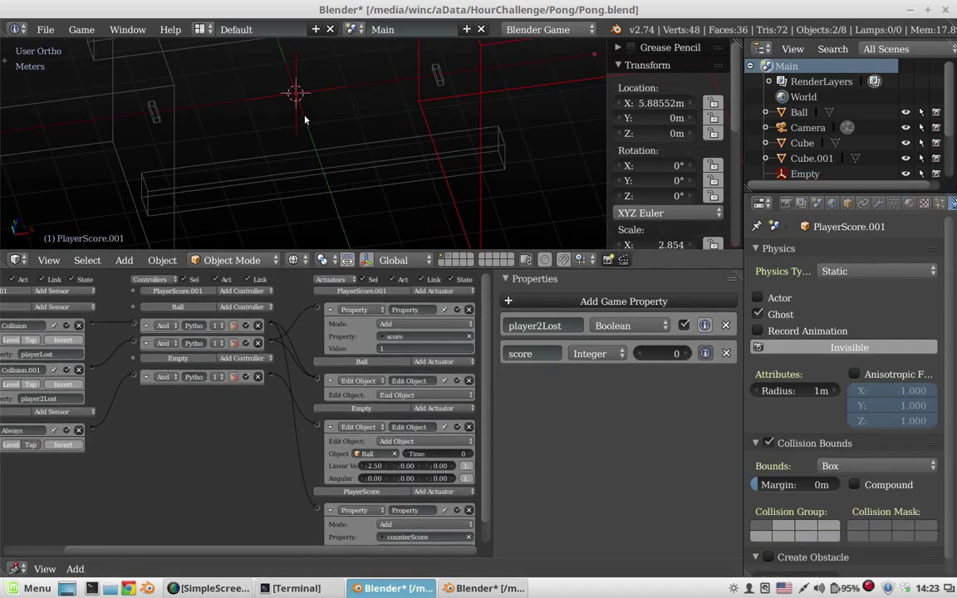
pyautogui.rightClick(310, 122)
pyautogui.scroll(1, 298, 362)
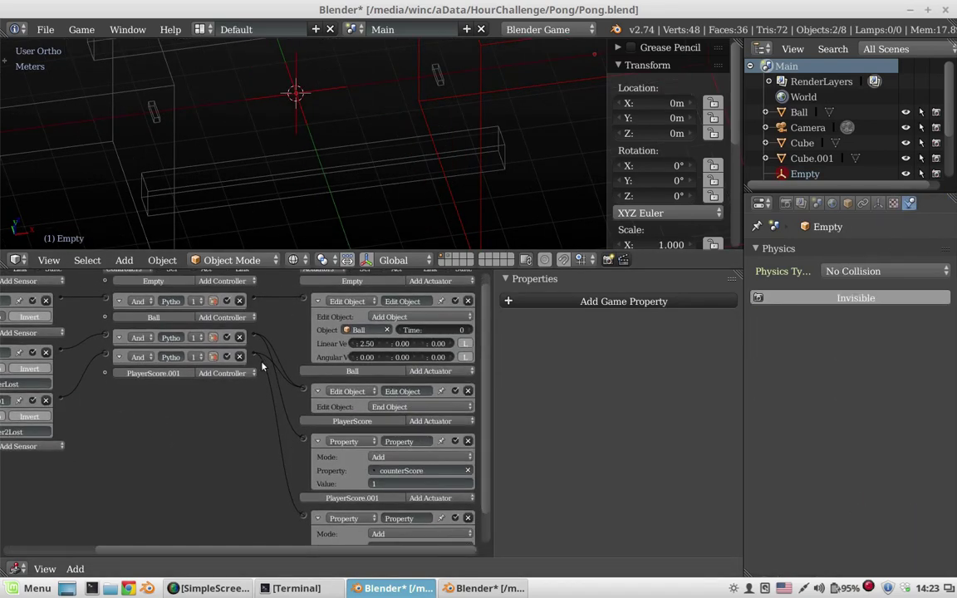
pyautogui.moveTo(254, 355); pyautogui.dragTo(305, 301)
pyautogui.press('KP_0')
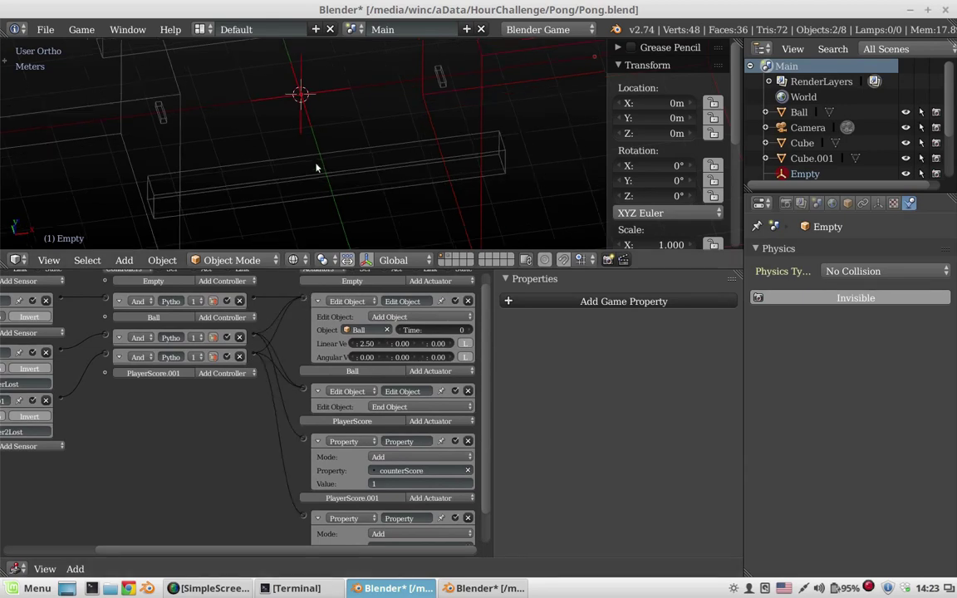
pyautogui.hotkey('ctrl', 'Up')
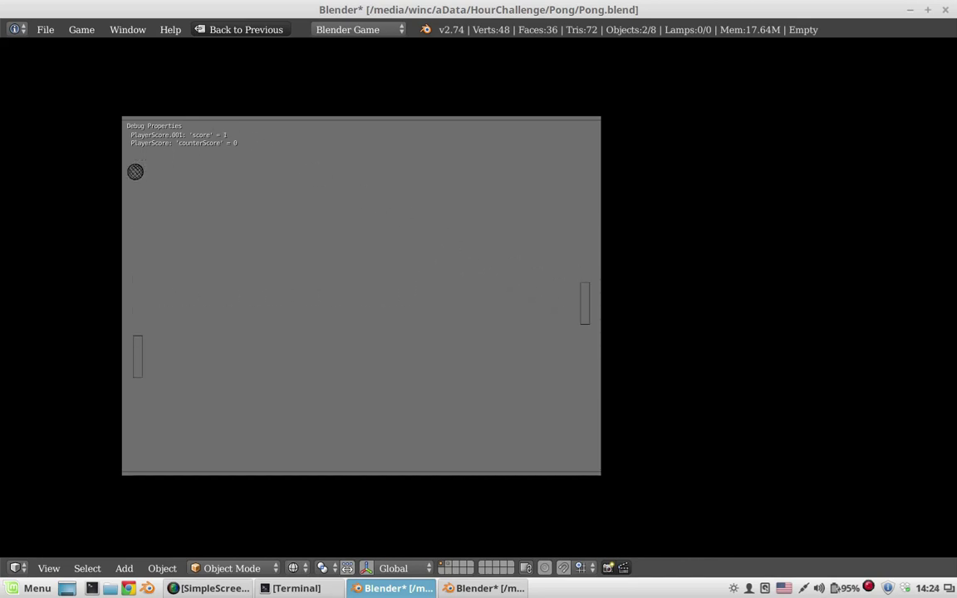
# Step: Switch the viewport to Solid shading and play a few rounds of Pong
pyautogui.press('Escape')
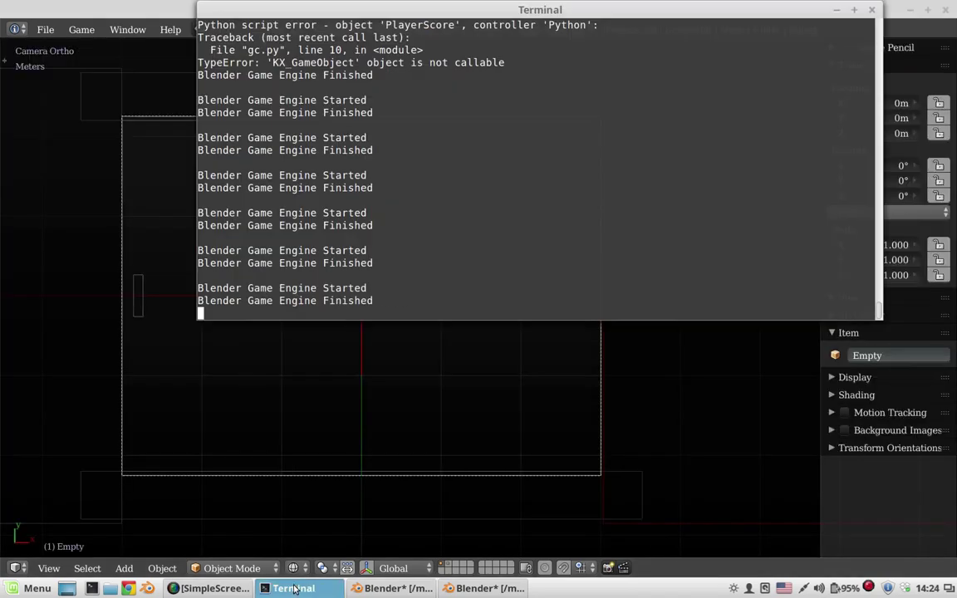
pyautogui.click(292, 568)
pyautogui.click(321, 515)
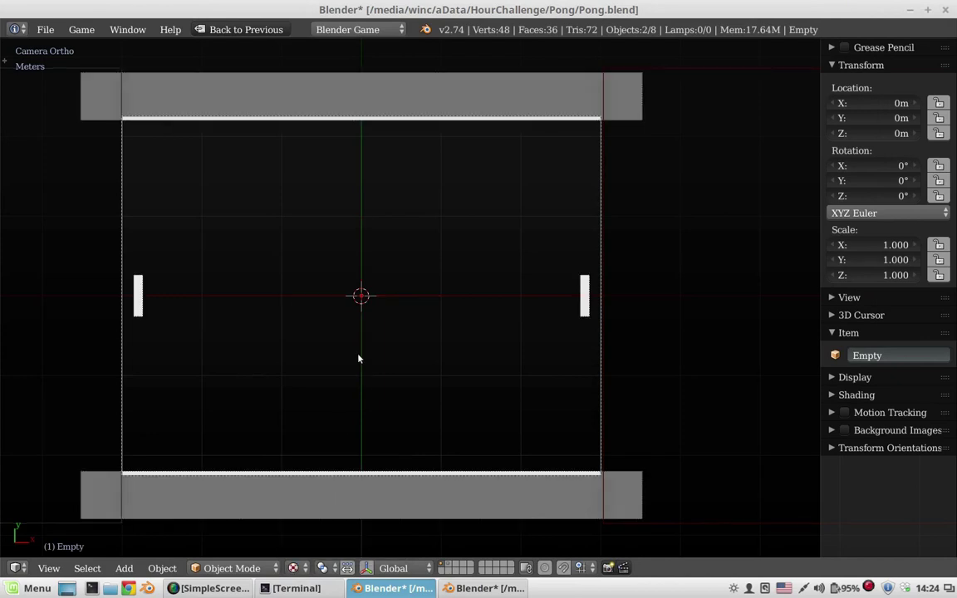
pyautogui.press('p')
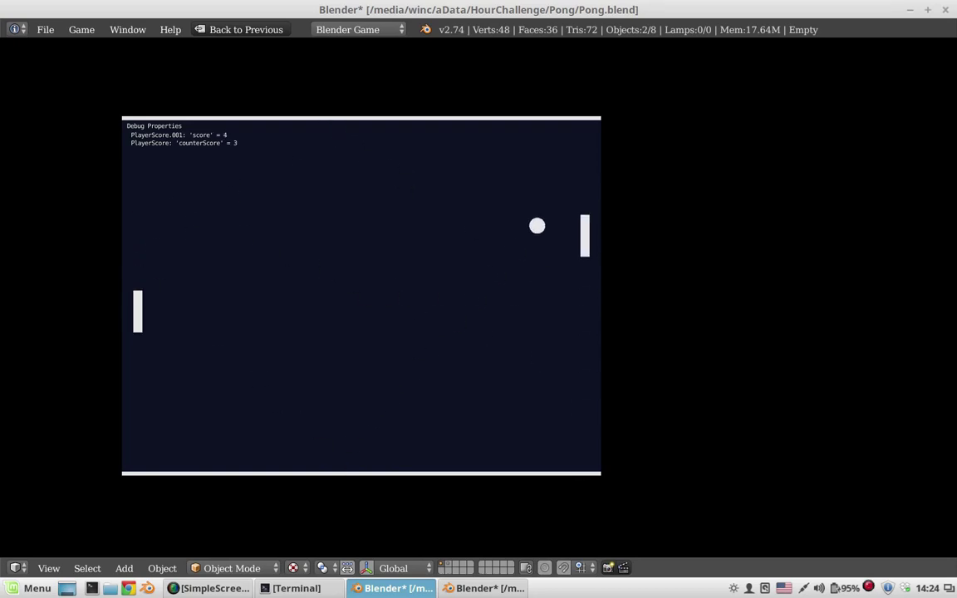
pyautogui.press('Escape')
# Step: Show the World physics settings and run another Pong test game
pyautogui.hotkey('ctrl', 'Up')
pyautogui.click(832, 202)
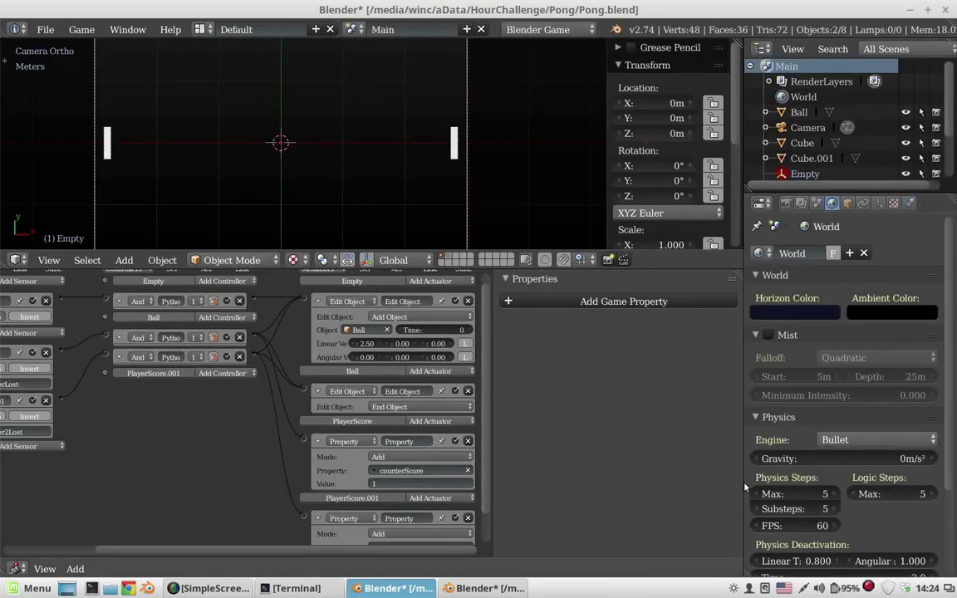
pyautogui.press('p')
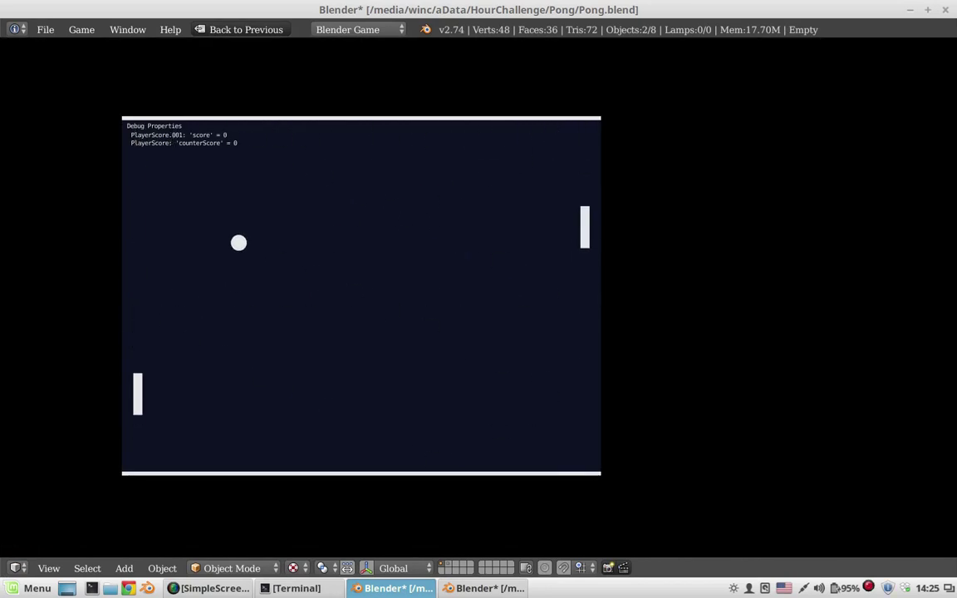
pyautogui.press('Escape')
pyautogui.hotkey('ctrl', 'Up')
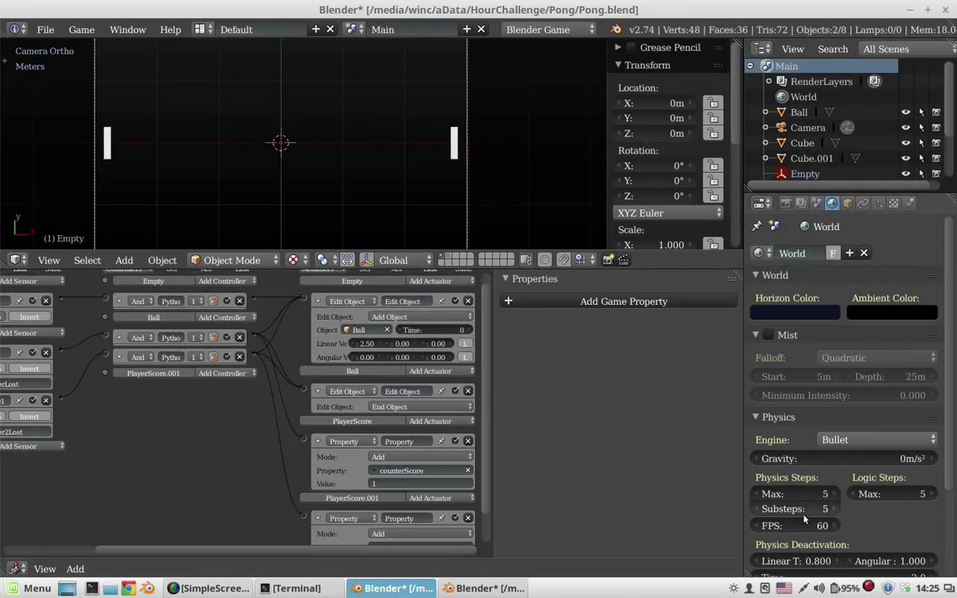
# Step: Save the Pong blend file over the existing one
pyautogui.hotkey('ctrl', 's')
pyautogui.click(325, 203)
pyautogui.click(208, 588)
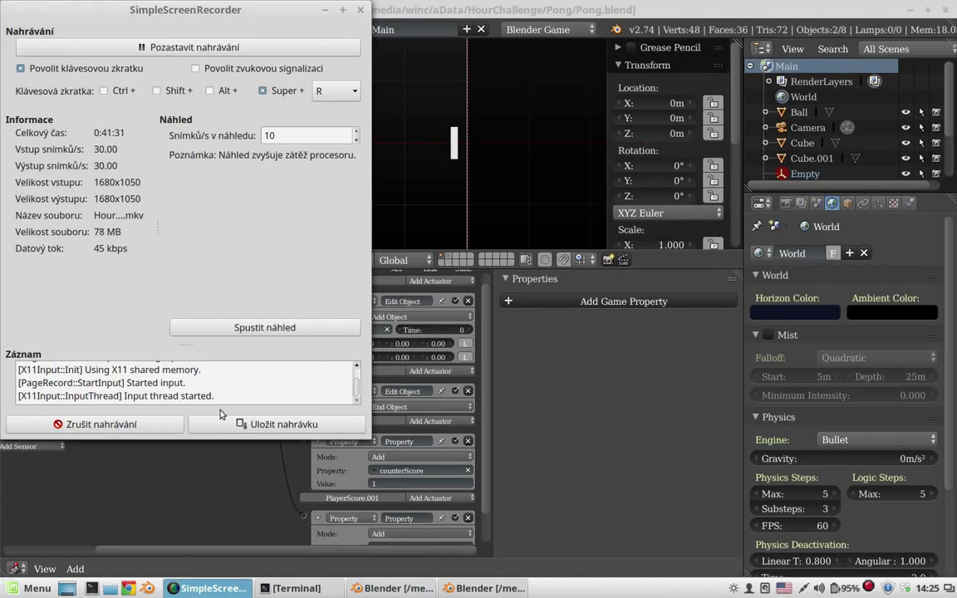